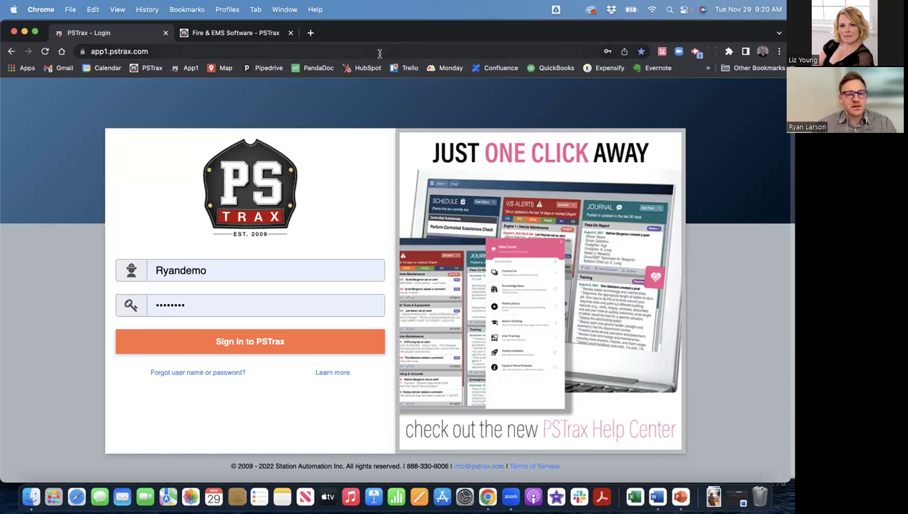
# Step: Sign in to PSTrax with the prefilled credentials and choose Station 1 (Sunnyside) as the station
pyautogui.click(259, 341)
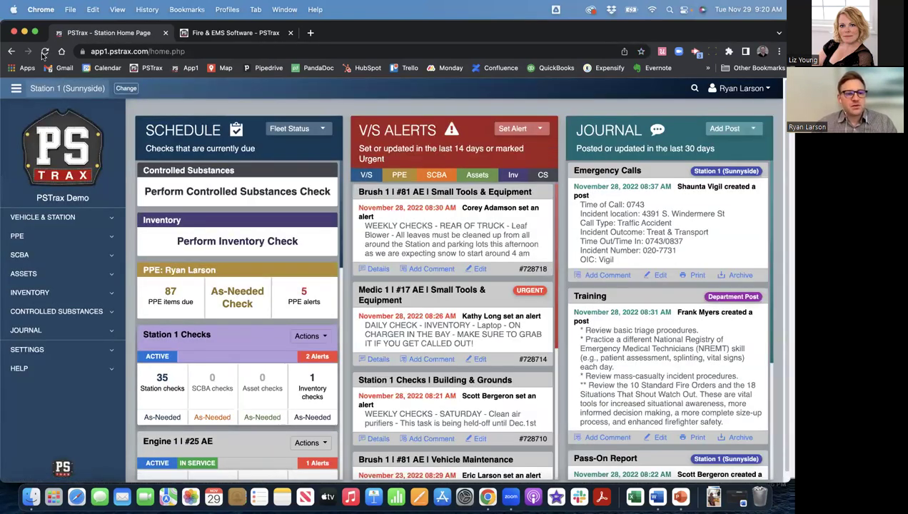
pyautogui.click(126, 88)
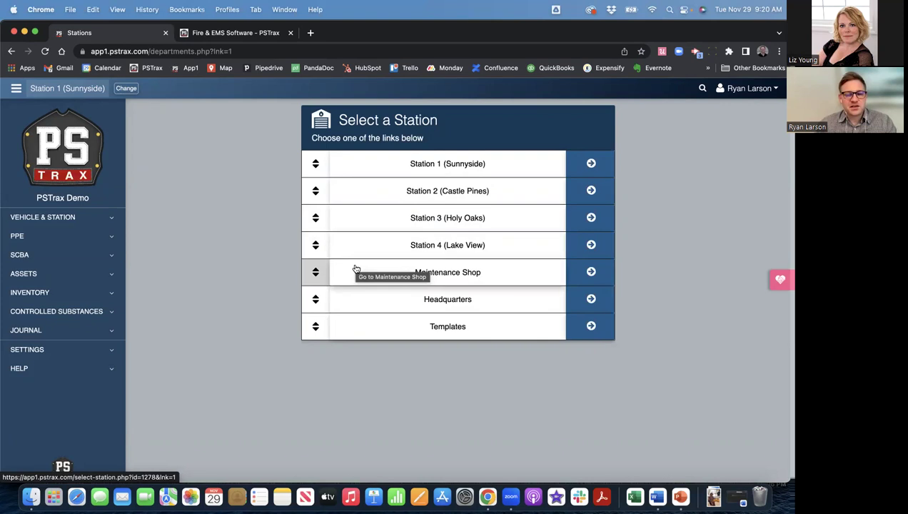
pyautogui.click(352, 164)
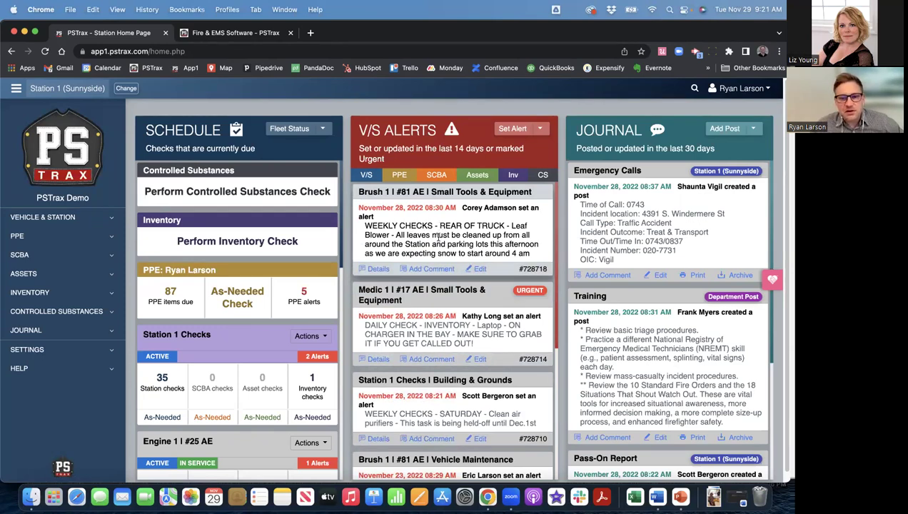
# Step: Add and save the comment "Coming out with replacement" on the Brush 1 Small Tools & Equipment alert
pyautogui.click(431, 268)
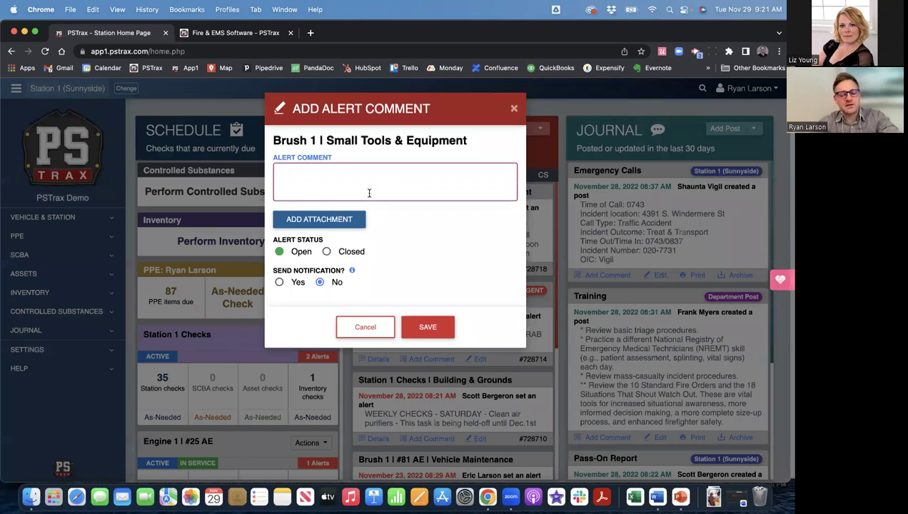
pyautogui.write('Com')
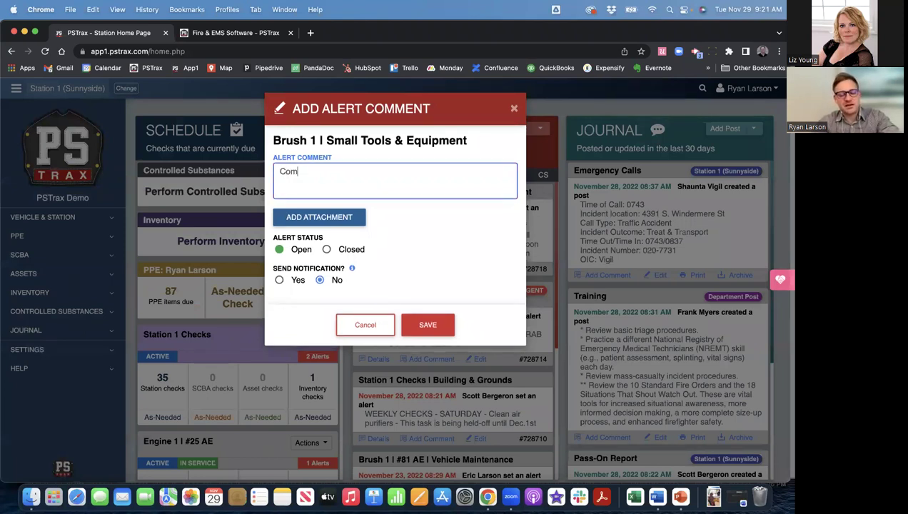
pyautogui.write('ing out with replacement')
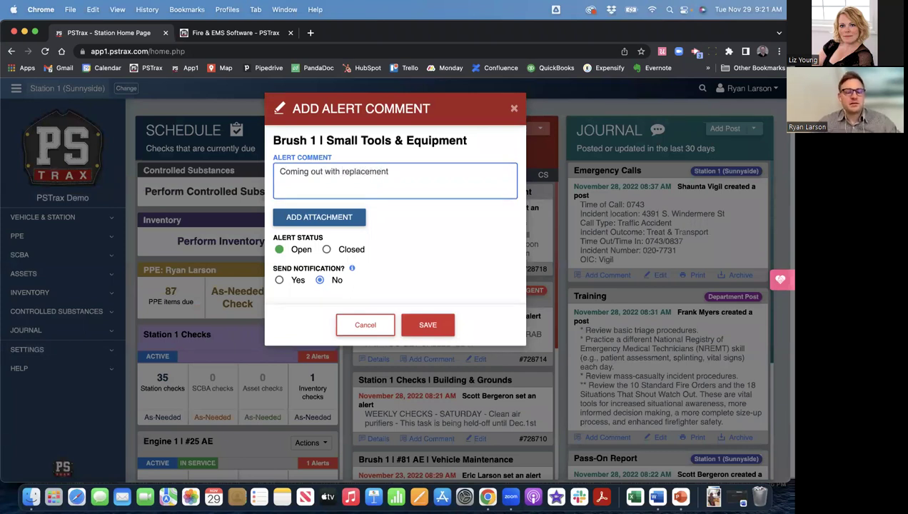
pyautogui.click(431, 324)
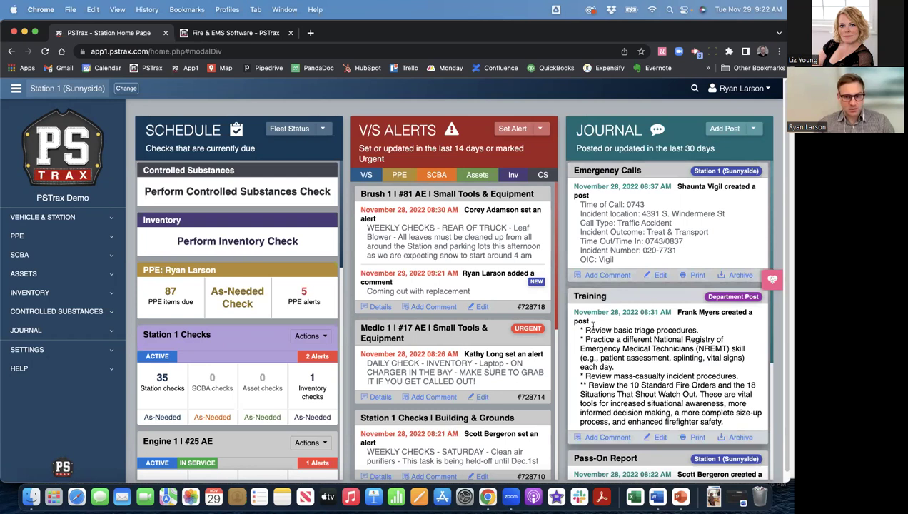
# Step: Look over the journal posts and open the inventory check that is due for Station 1
pyautogui.scroll(-5, 625, 386)
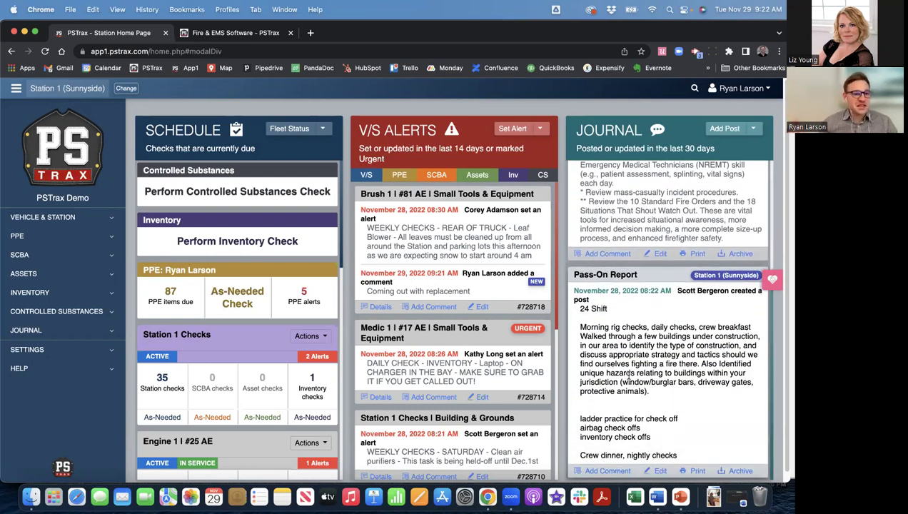
pyautogui.scroll(5, 620, 326)
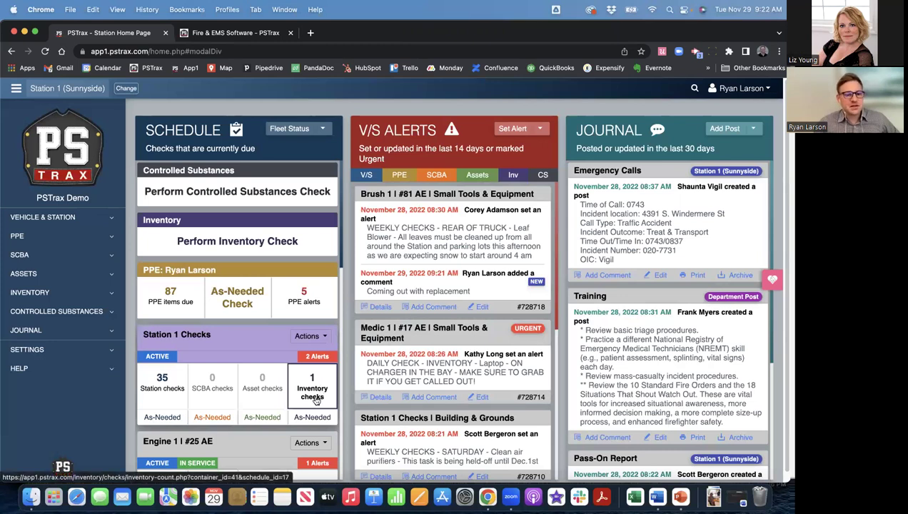
pyautogui.scroll(-1, 312, 371)
pyautogui.scroll(-1, 312, 369)
pyautogui.click(312, 369)
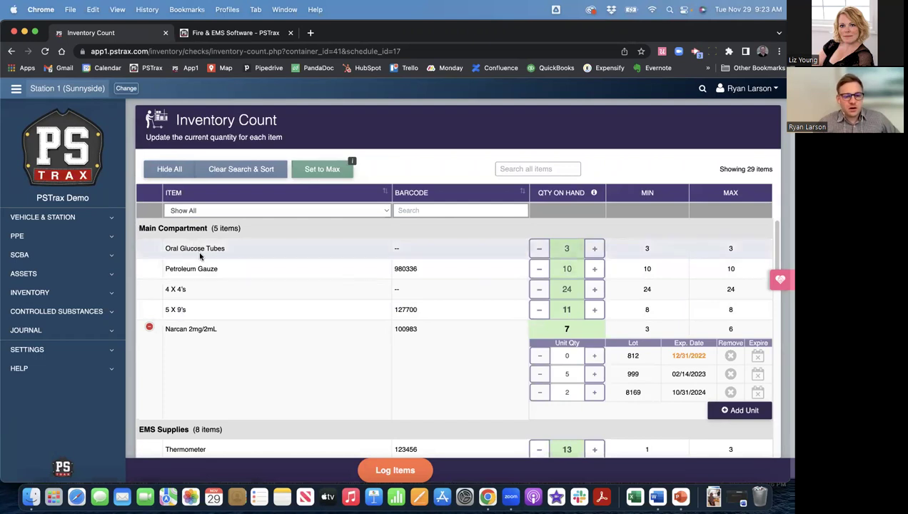
# Step: Set the quantity on hand of Petroleum Gauze in the Main Compartment to 4
pyautogui.moveTo(187, 248); pyautogui.dragTo(227, 249)
pyautogui.moveTo(172, 268); pyautogui.dragTo(221, 269)
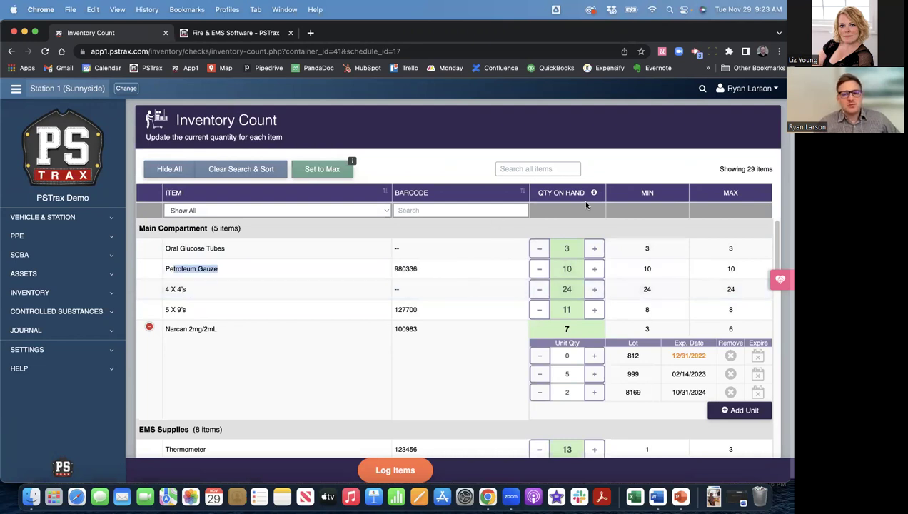
pyautogui.click(566, 247)
pyautogui.click(575, 267)
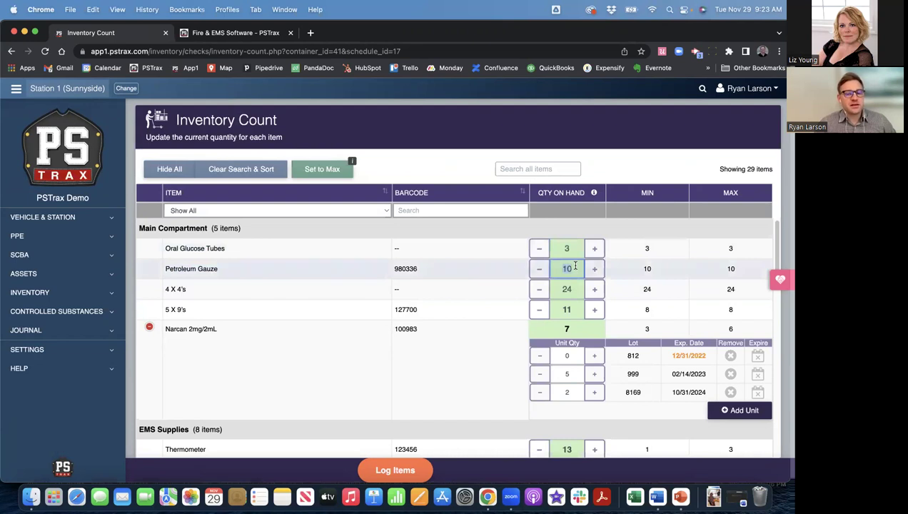
pyautogui.click(612, 167)
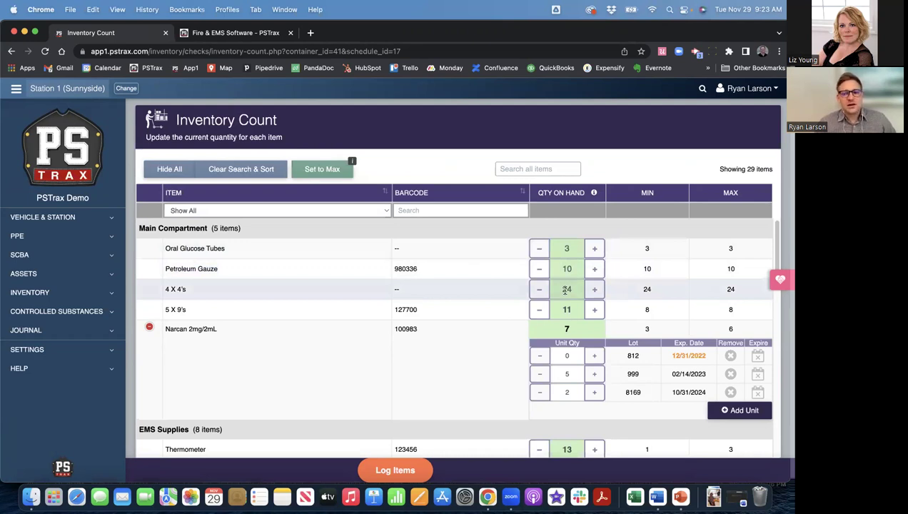
pyautogui.scroll(-1, 562, 286)
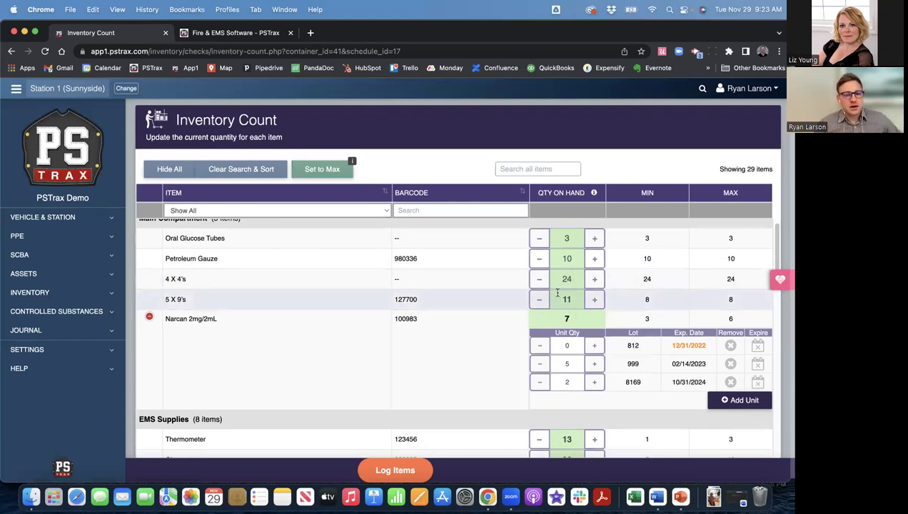
pyautogui.scroll(1, 559, 289)
pyautogui.click(567, 269)
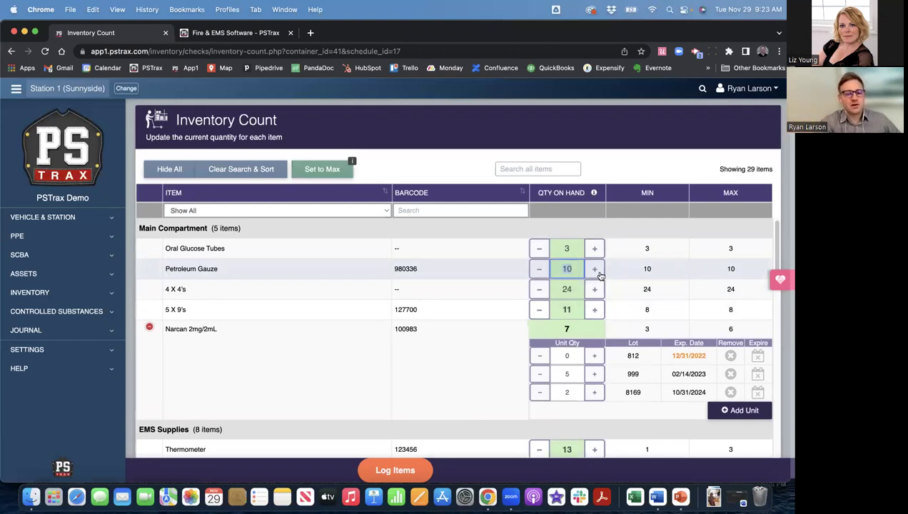
pyautogui.write('4')
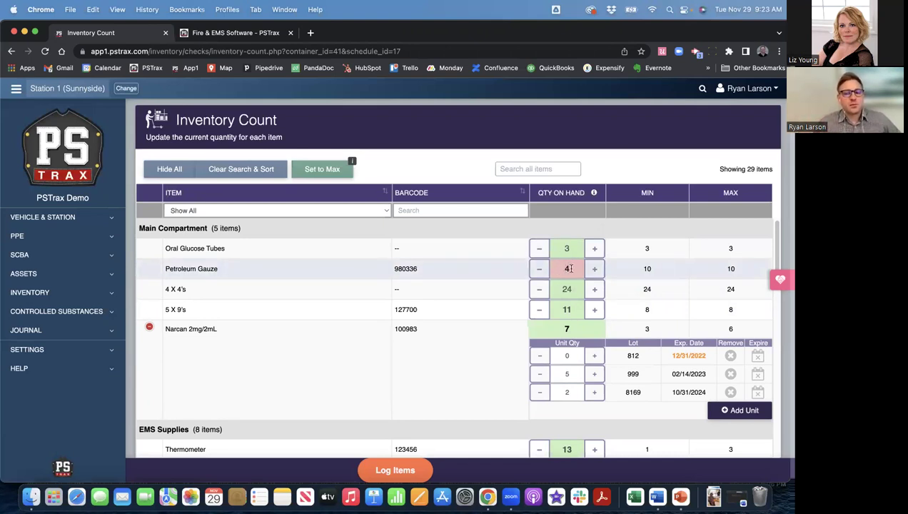
pyautogui.write('4')
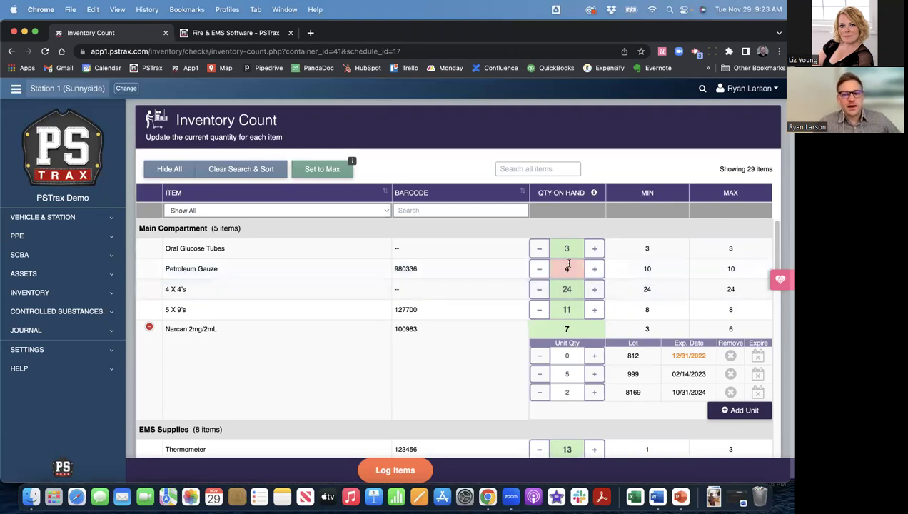
pyautogui.click(537, 250)
pyautogui.click(591, 249)
# Step: Reduce the Narcan 2mg/2mL unit quantities to 0 for lot 8169 and 2 for lot 999
pyautogui.scroll(-5, 569, 299)
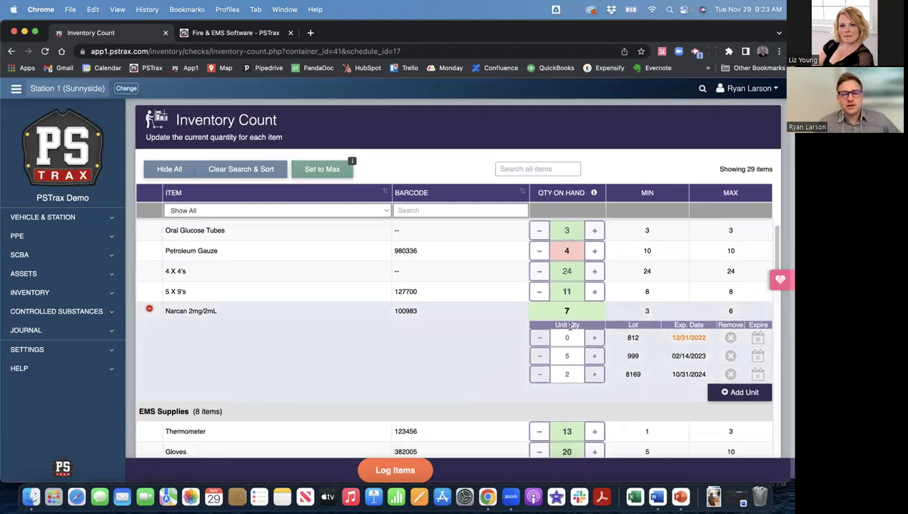
pyautogui.scroll(-3, 569, 327)
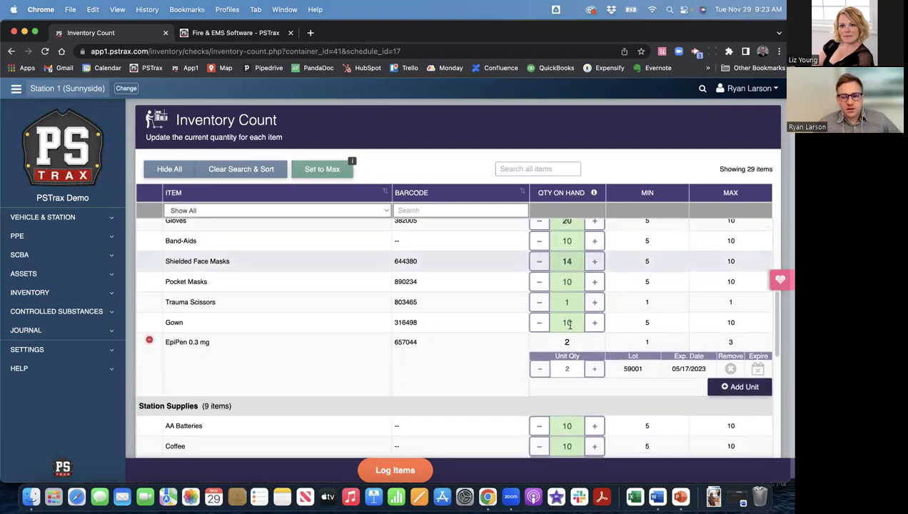
pyautogui.scroll(-1, 569, 325)
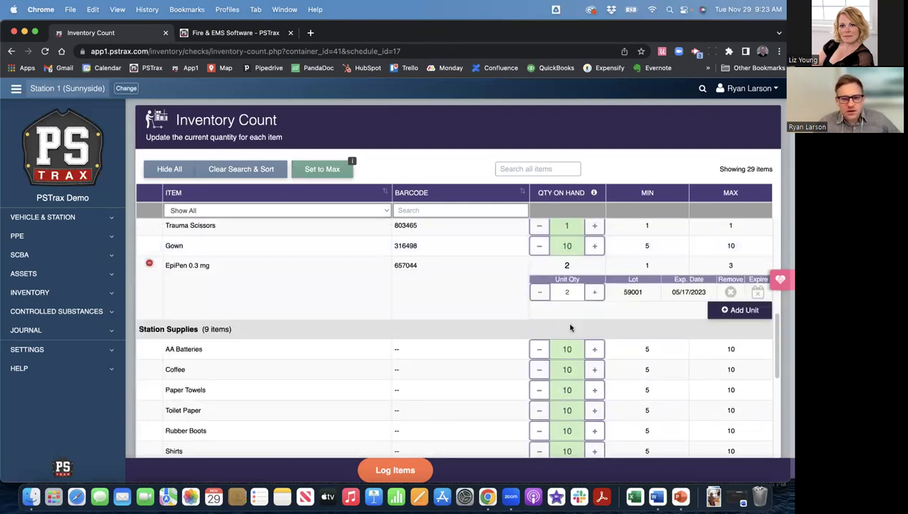
pyautogui.scroll(3, 543, 283)
pyautogui.scroll(3, 545, 282)
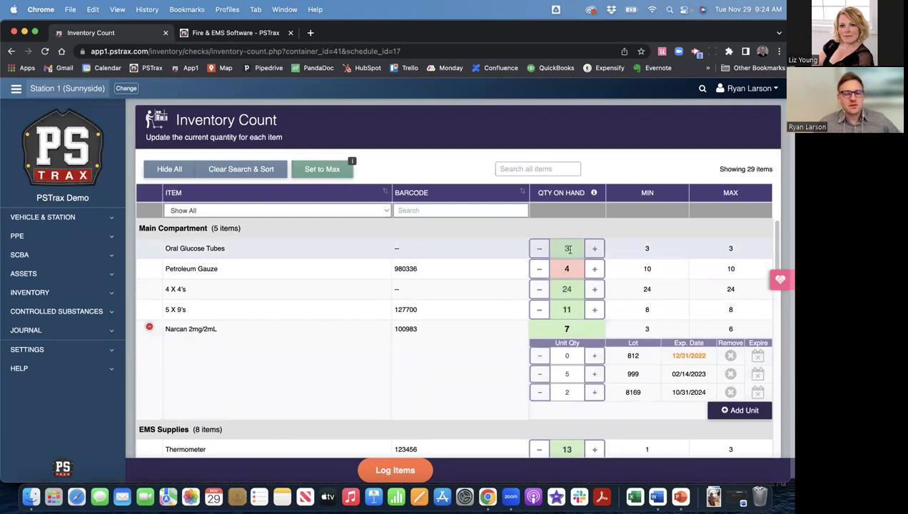
pyautogui.scroll(-2, 389, 308)
pyautogui.moveTo(165, 264); pyautogui.dragTo(187, 263)
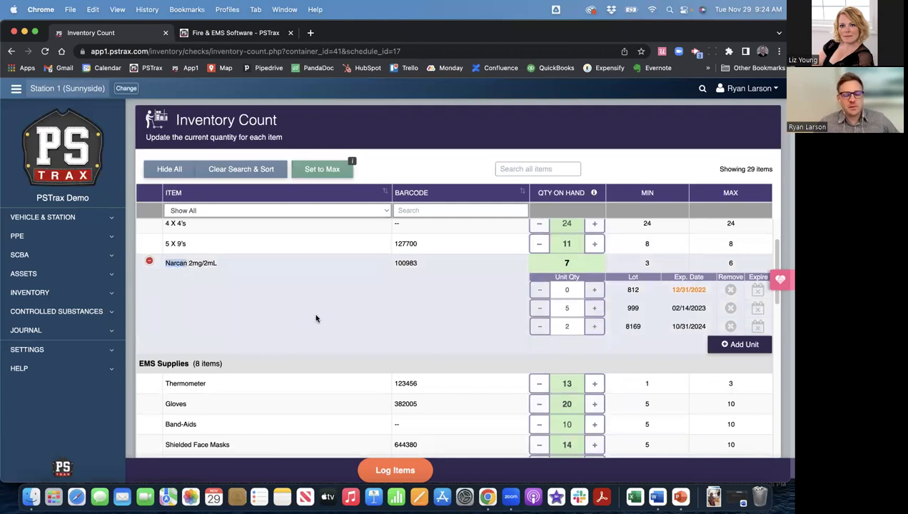
pyautogui.click(633, 289)
pyautogui.doubleClick(633, 289)
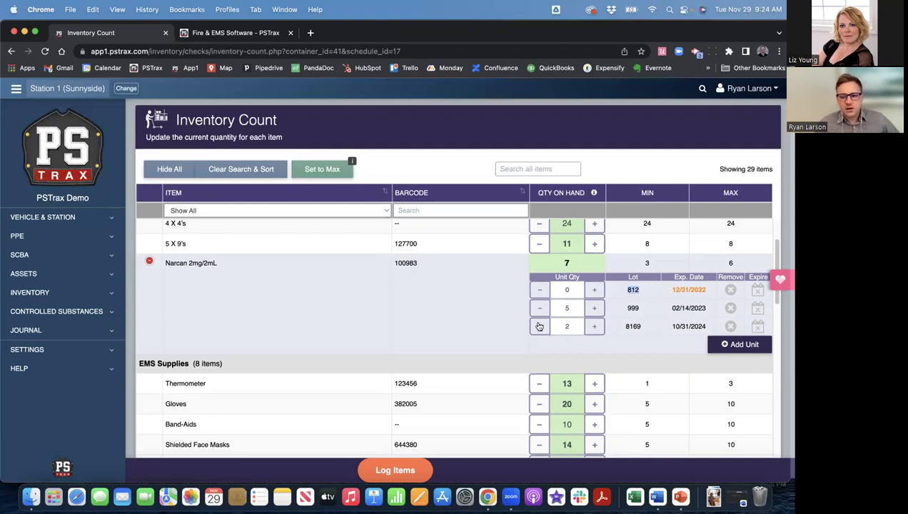
pyautogui.scroll(-1, 539, 331)
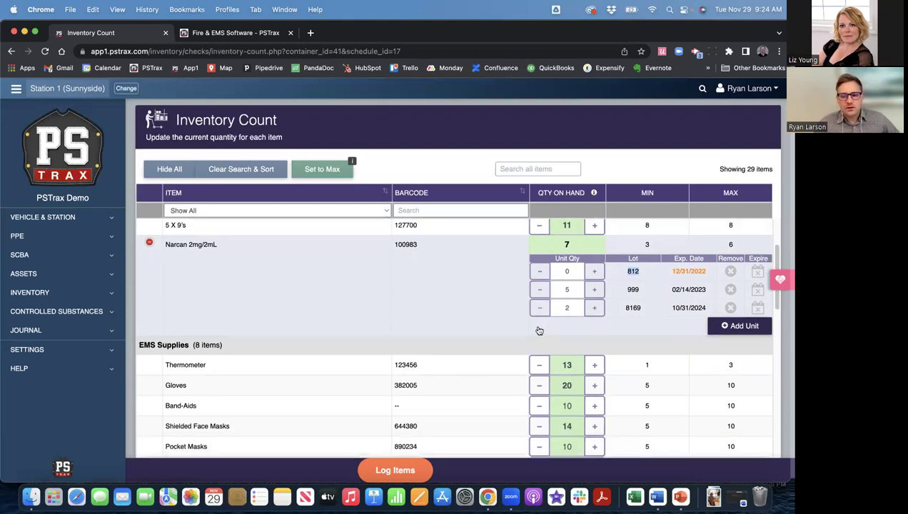
pyautogui.click(539, 308)
pyautogui.click(539, 308)
pyautogui.click(540, 290)
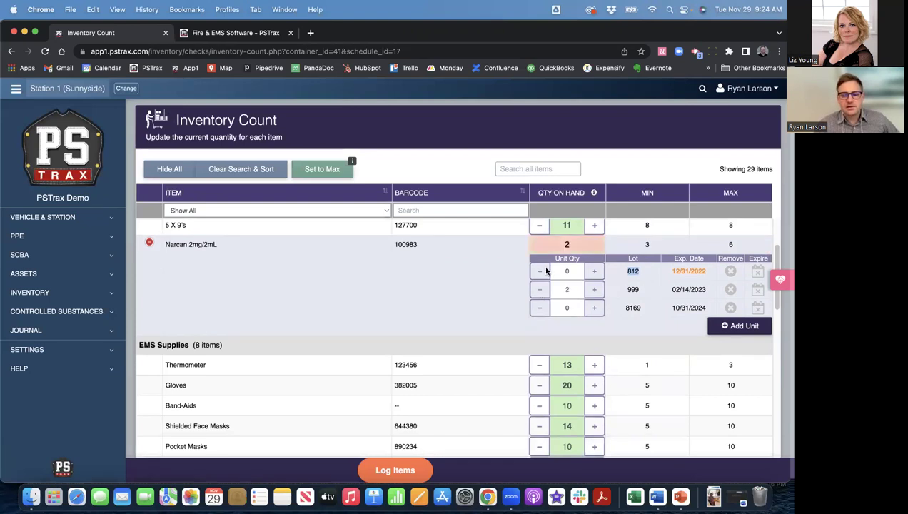
# Step: Mark lot 011 of the Hazmat Masks under Hazmat Supplies as expired
pyautogui.scroll(-5, 494, 342)
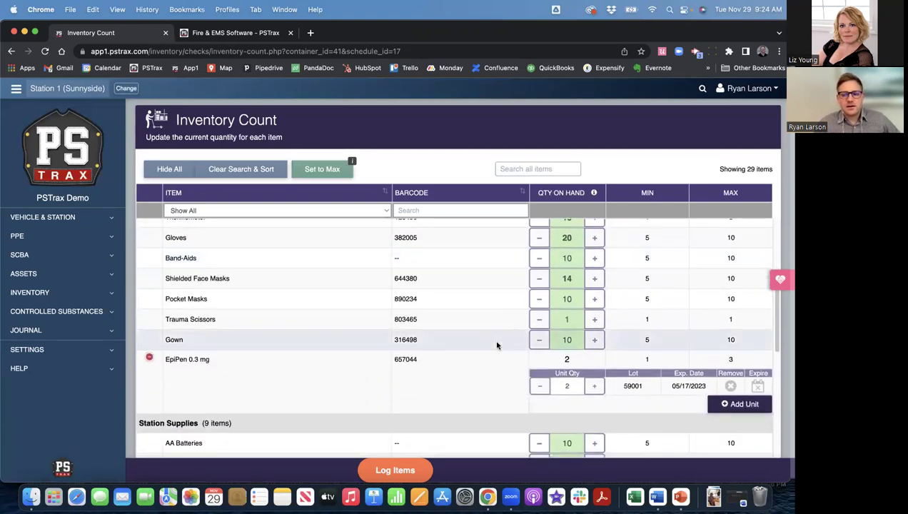
pyautogui.scroll(-7, 497, 345)
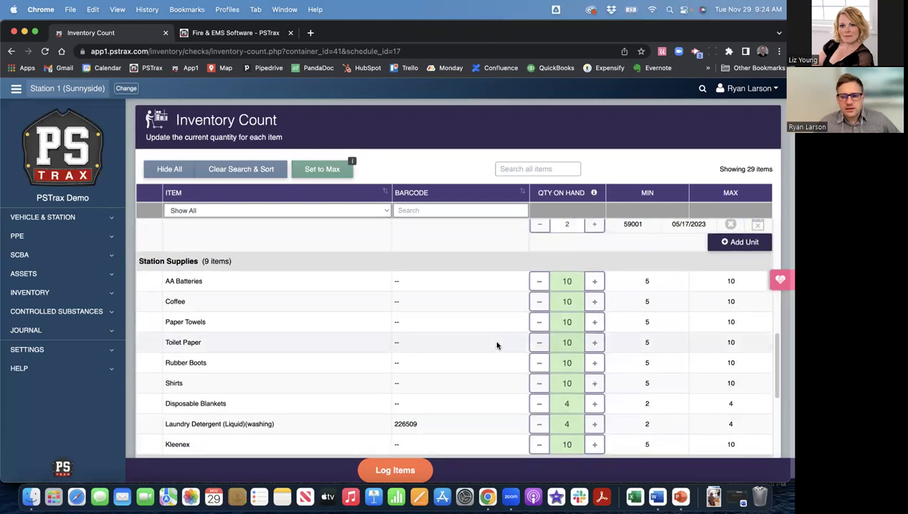
pyautogui.scroll(-5, 497, 345)
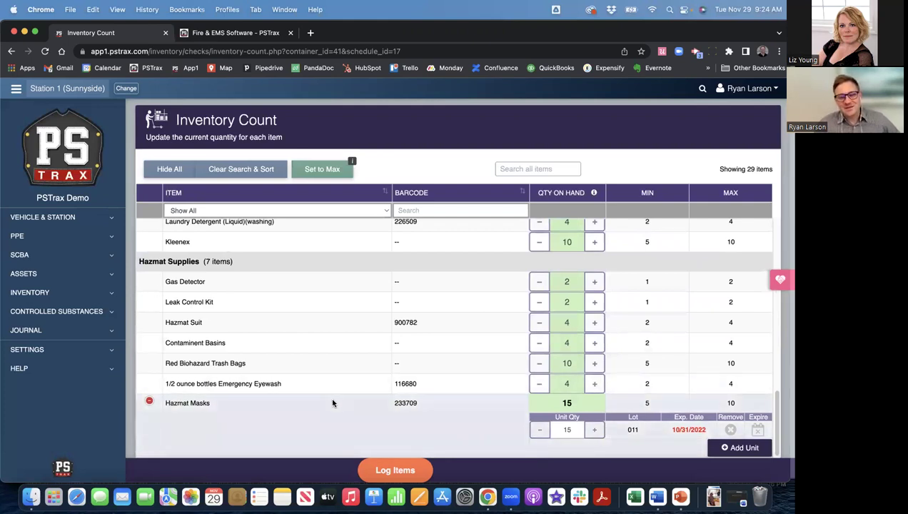
pyautogui.moveTo(669, 431); pyautogui.dragTo(703, 431)
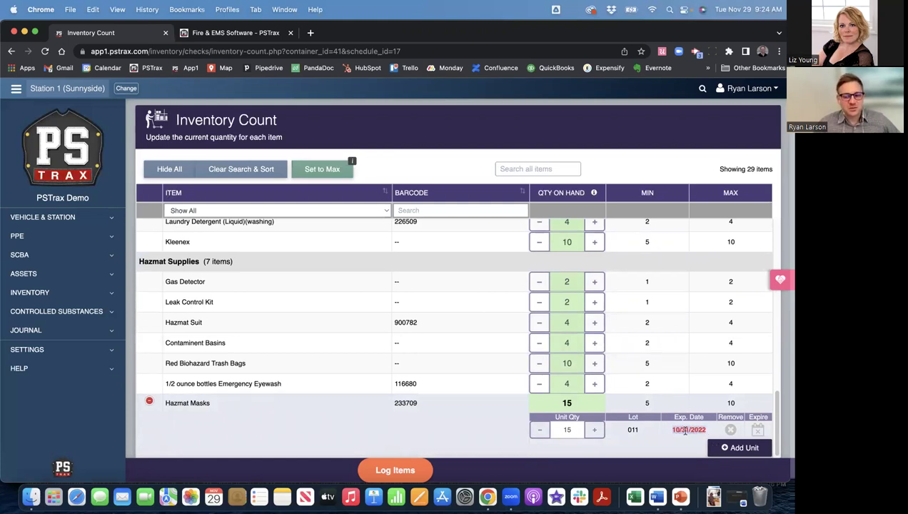
pyautogui.click(759, 431)
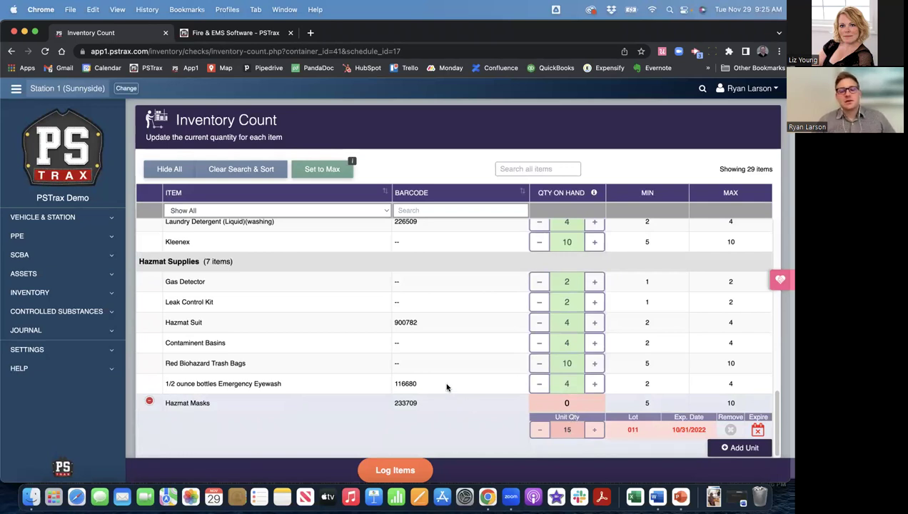
# Step: Reduce the Hazmat Supplies quantities to 1 Leak Control Kit, 3 Hazmat Suits and 1 Gas Detector
pyautogui.scroll(1, 454, 347)
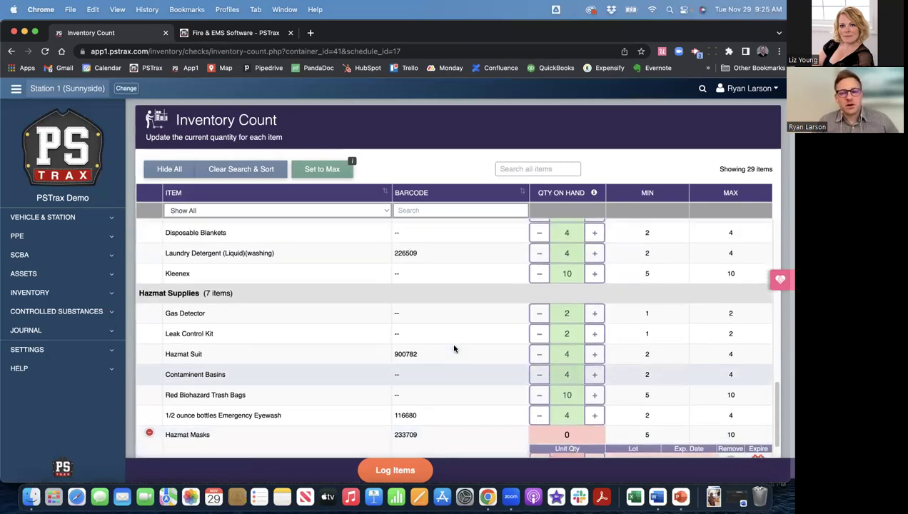
pyautogui.click(539, 334)
pyautogui.click(535, 358)
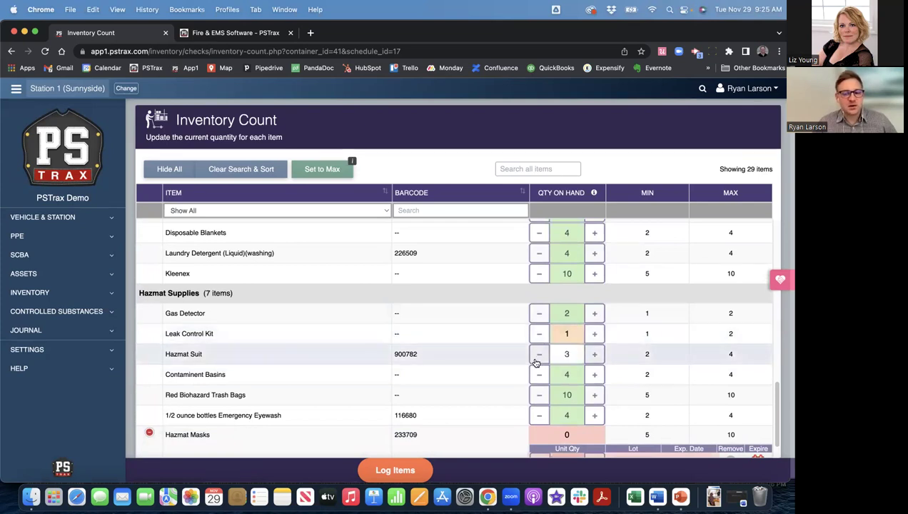
pyautogui.click(539, 314)
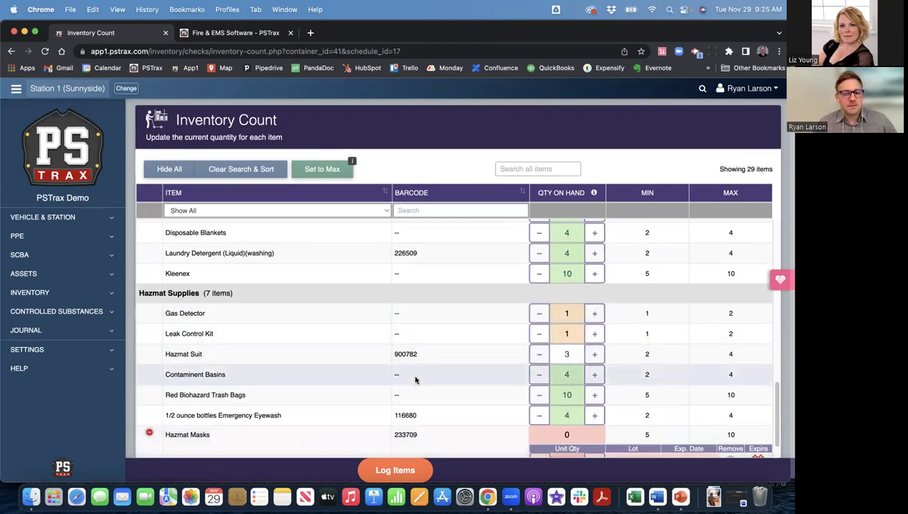
pyautogui.scroll(10, 416, 379)
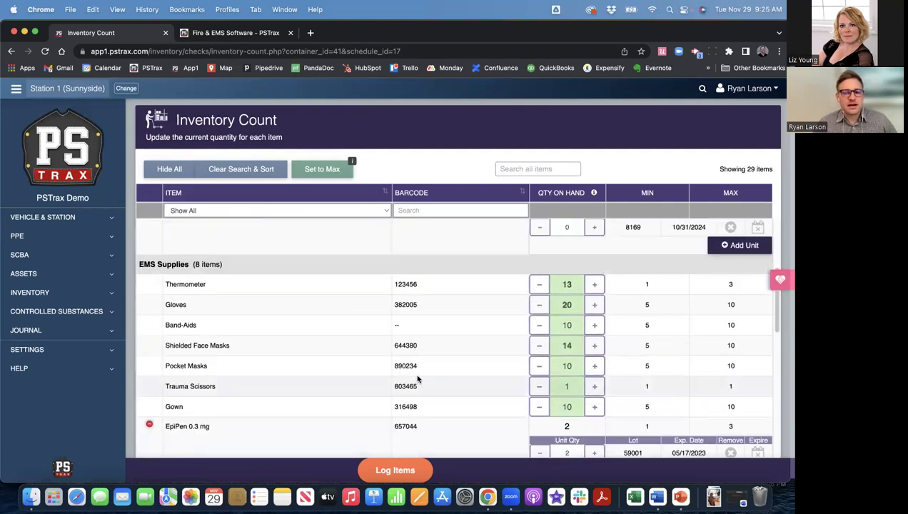
pyautogui.scroll(3, 418, 379)
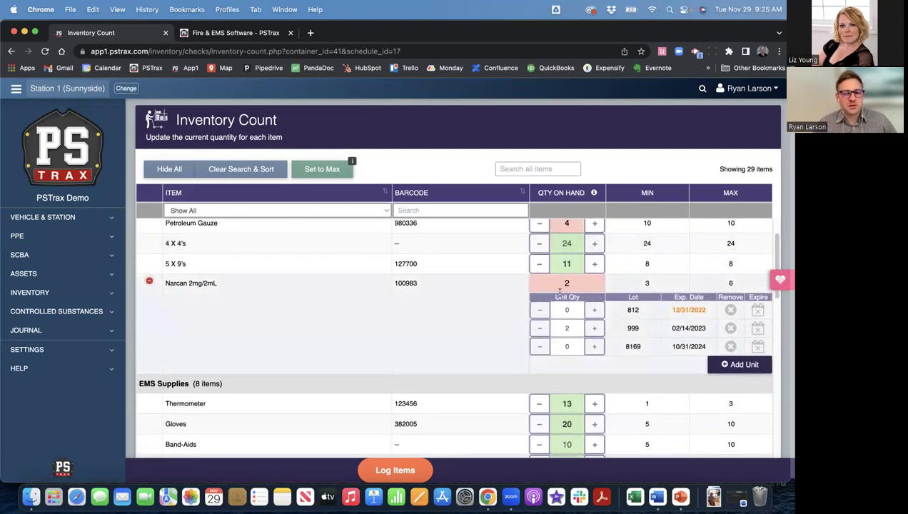
# Step: Log the inventory count and confirm lot 011 of the Hazmat Masks as expired
pyautogui.scroll(-10, 423, 432)
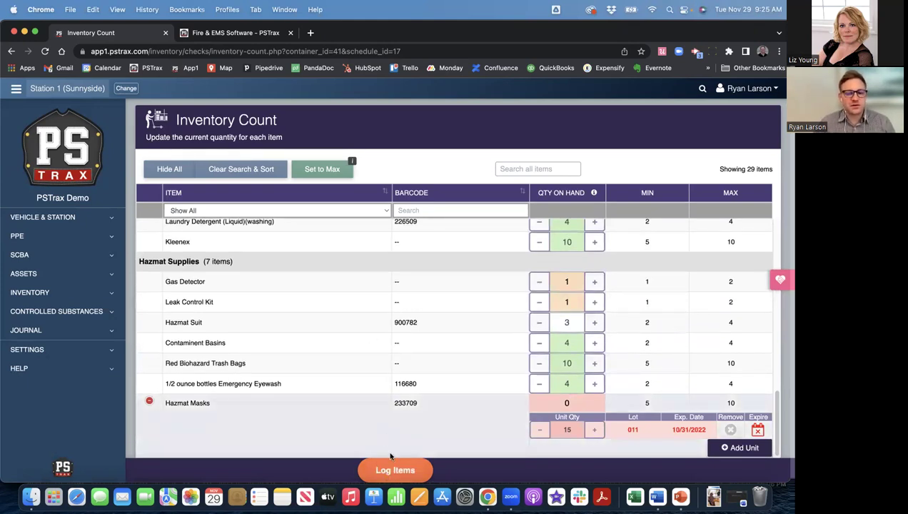
pyautogui.click(395, 470)
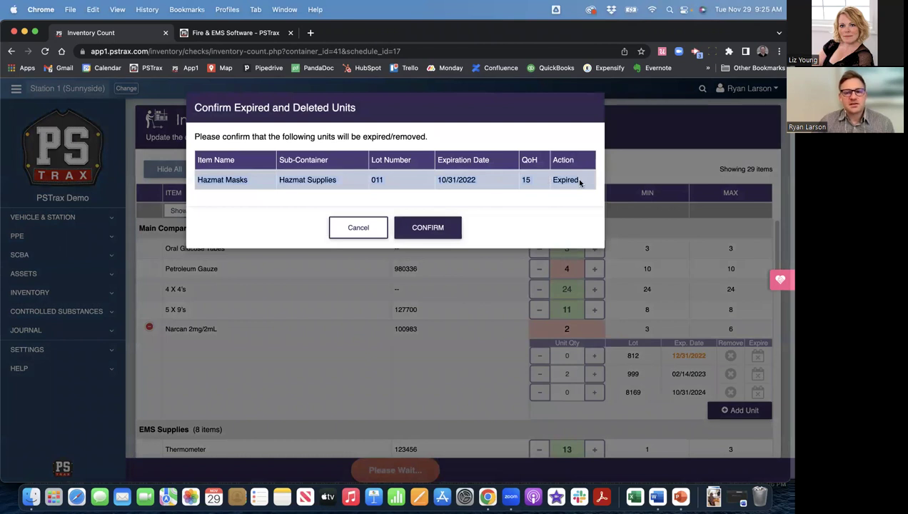
pyautogui.click(425, 226)
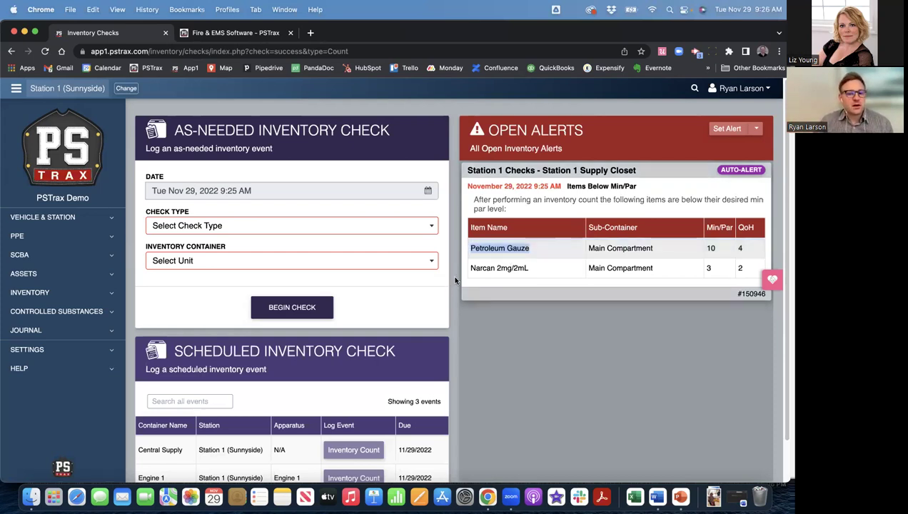
pyautogui.tripleClick(531, 269)
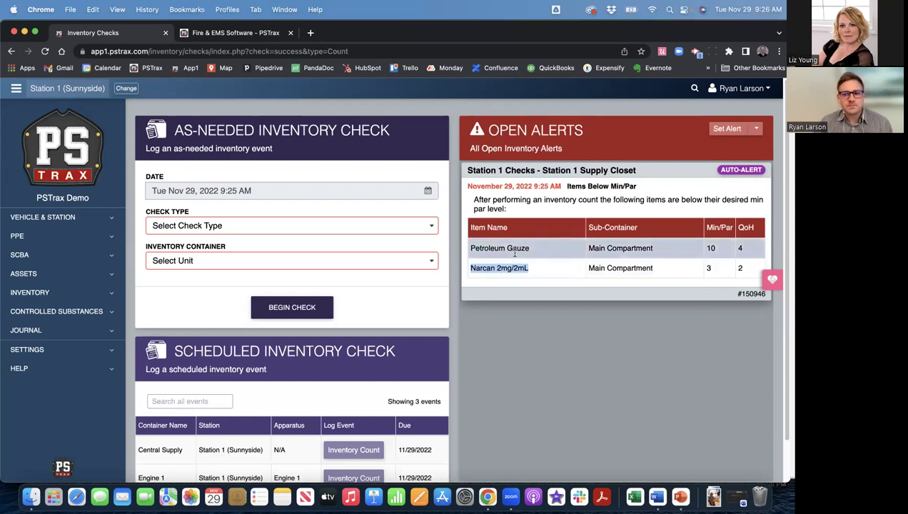
pyautogui.click(568, 312)
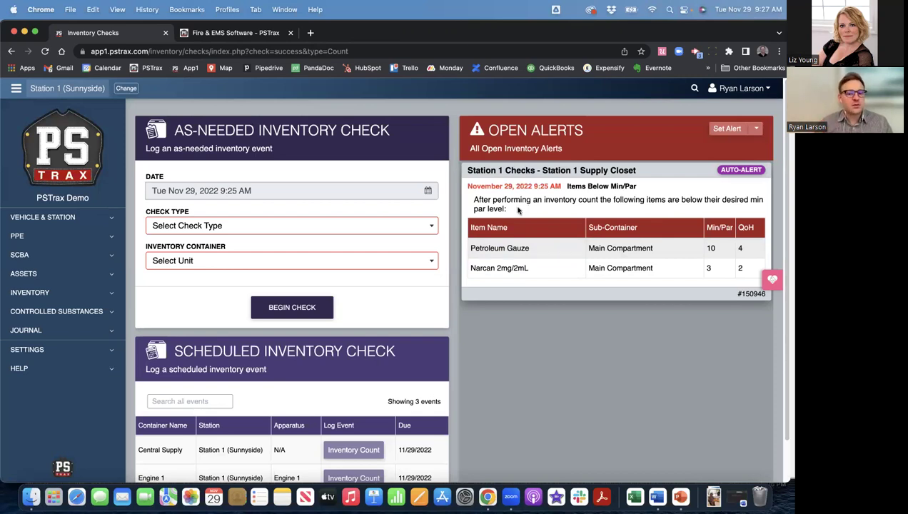
# Step: Begin an as-needed Inventory Count for the Station 1 Supply Closet from the station home page
pyautogui.click(75, 91)
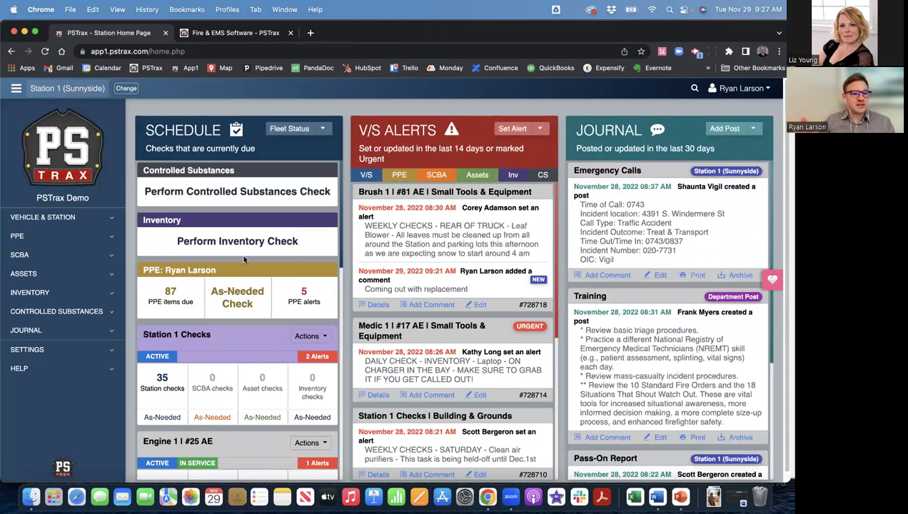
pyautogui.click(315, 418)
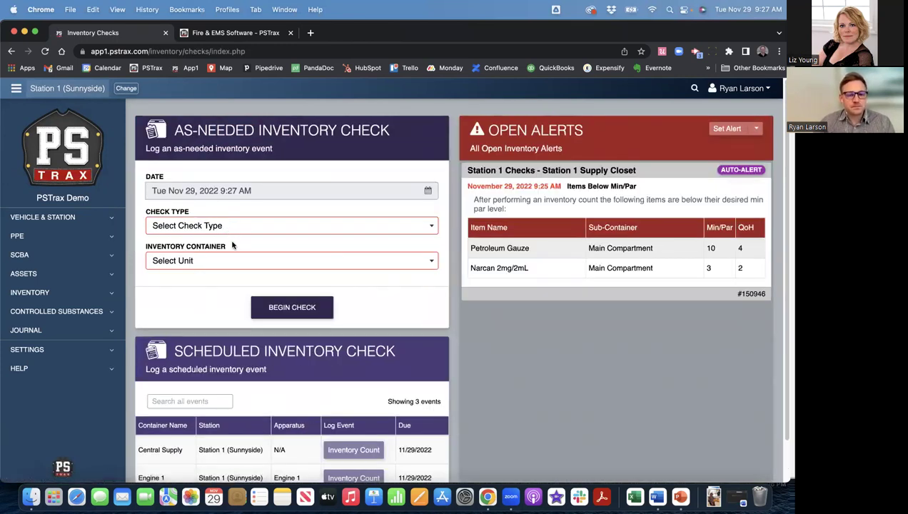
pyautogui.click(218, 227)
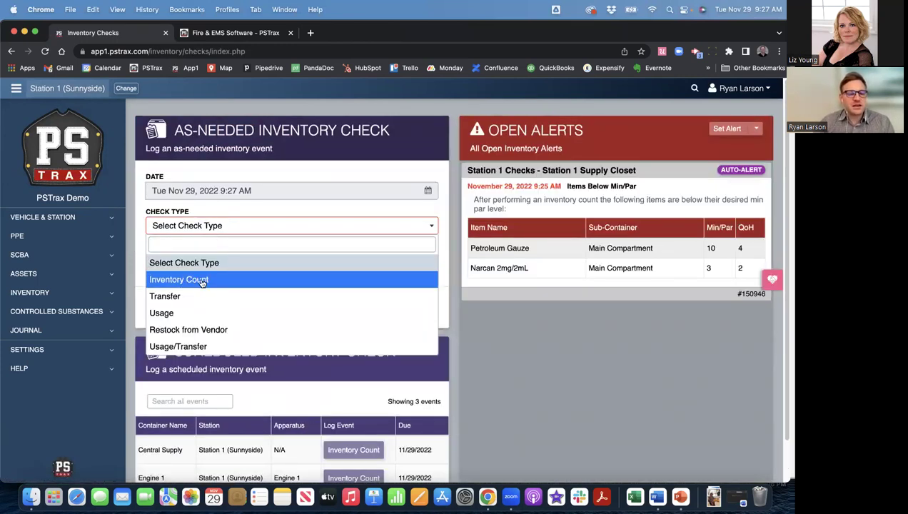
pyautogui.click(202, 281)
pyautogui.click(203, 262)
pyautogui.click(207, 308)
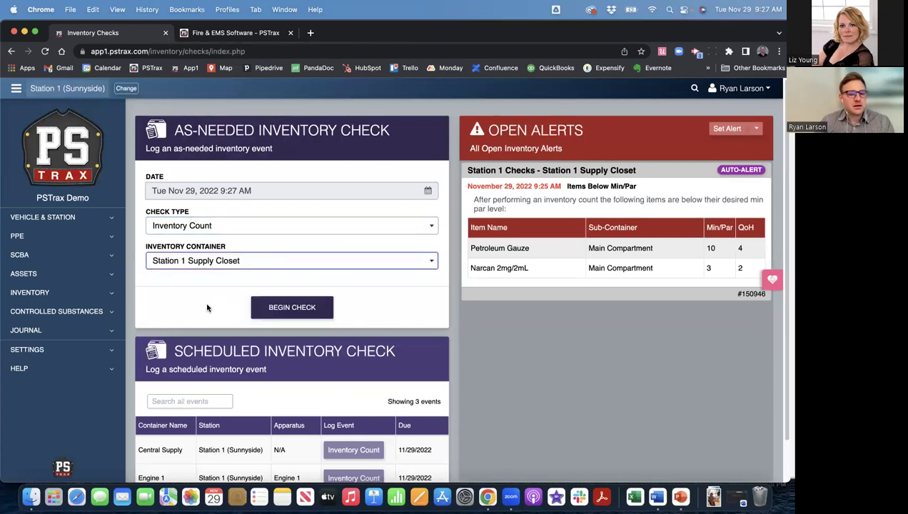
pyautogui.click(291, 308)
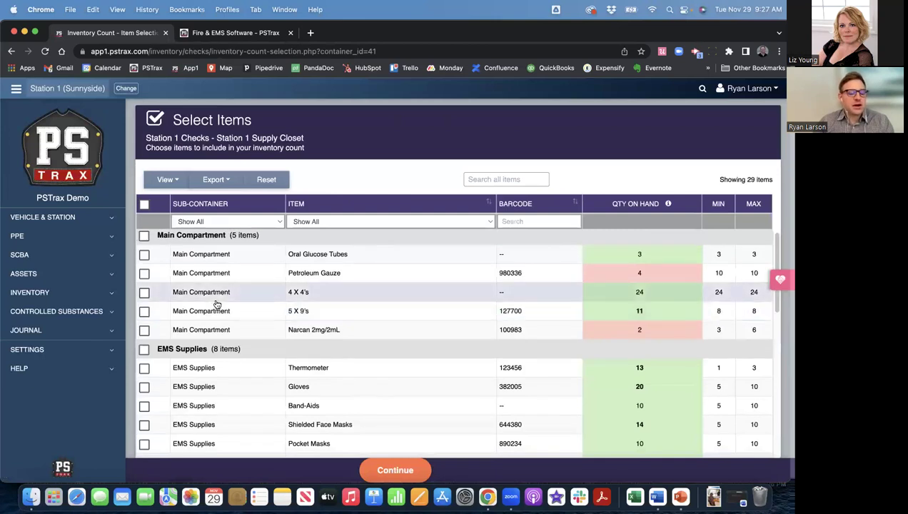
# Step: Include only the Gloves from EMS Supplies in the inventory count and continue to the count
pyautogui.scroll(-3, 192, 308)
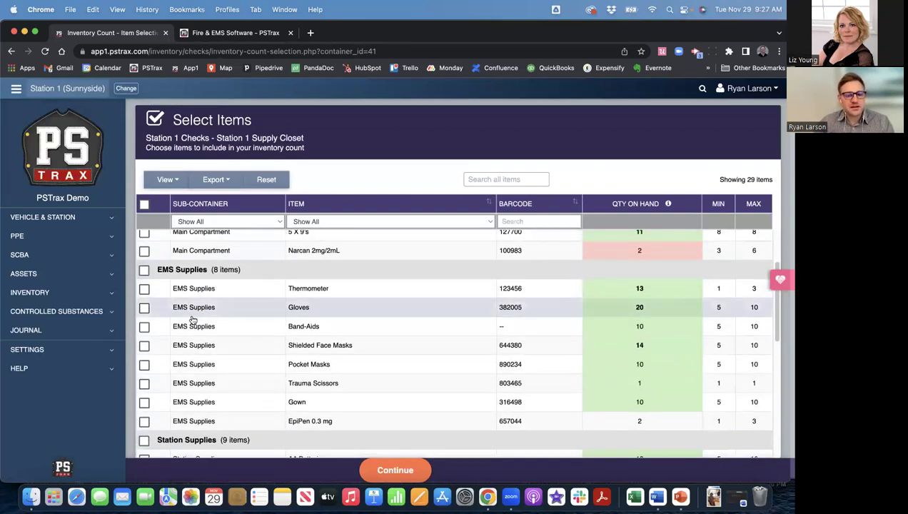
pyautogui.click(144, 308)
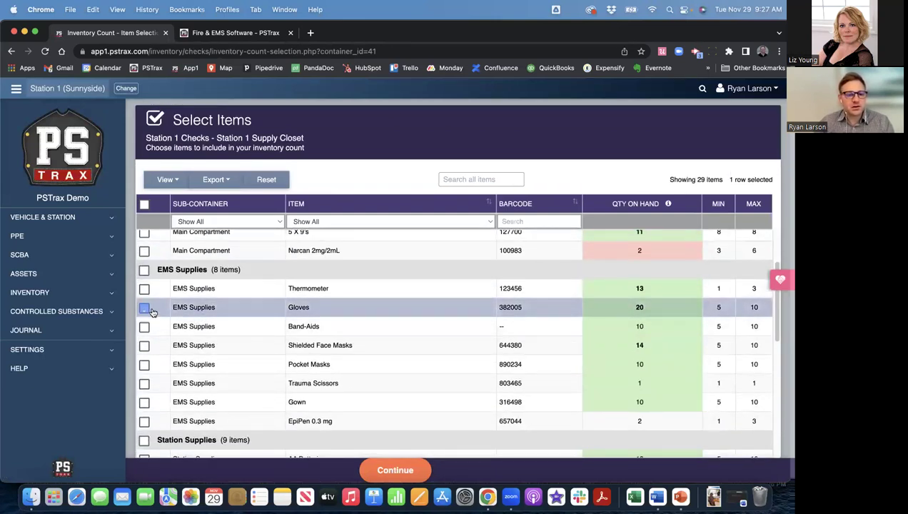
pyautogui.click(395, 470)
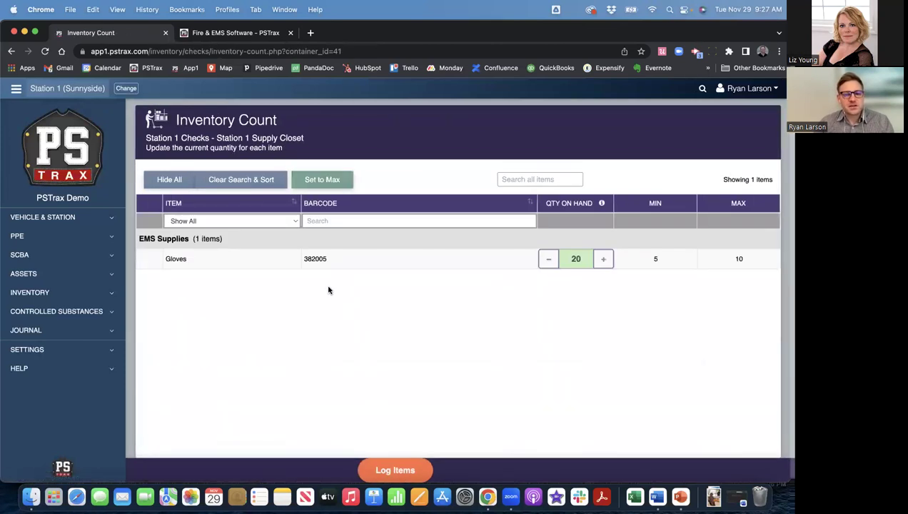
# Step: Set the quantity on hand of the Gloves to 0 and log the count
pyautogui.doubleClick(315, 258)
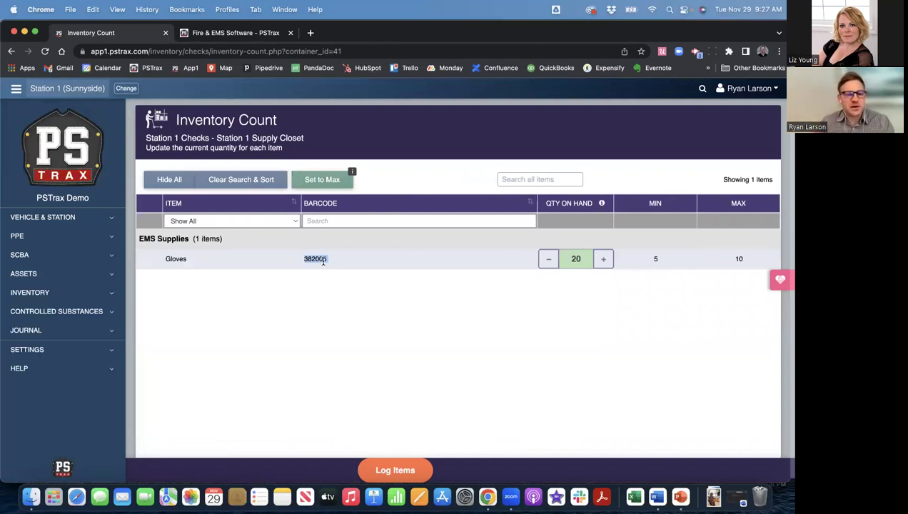
pyautogui.click(314, 221)
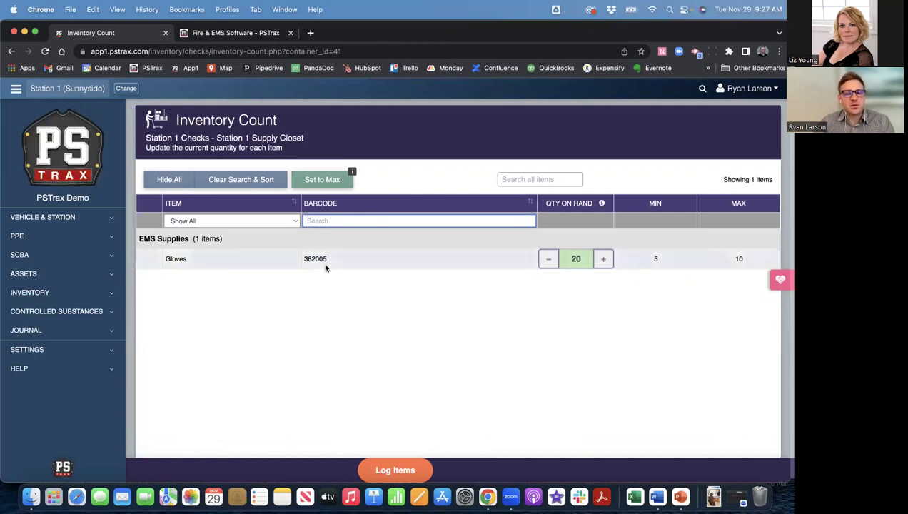
pyautogui.click(576, 259)
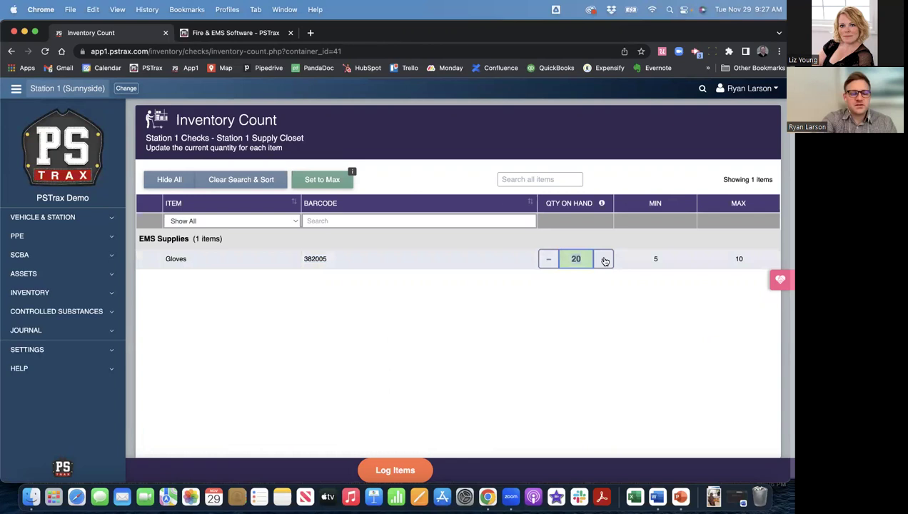
pyautogui.write('0')
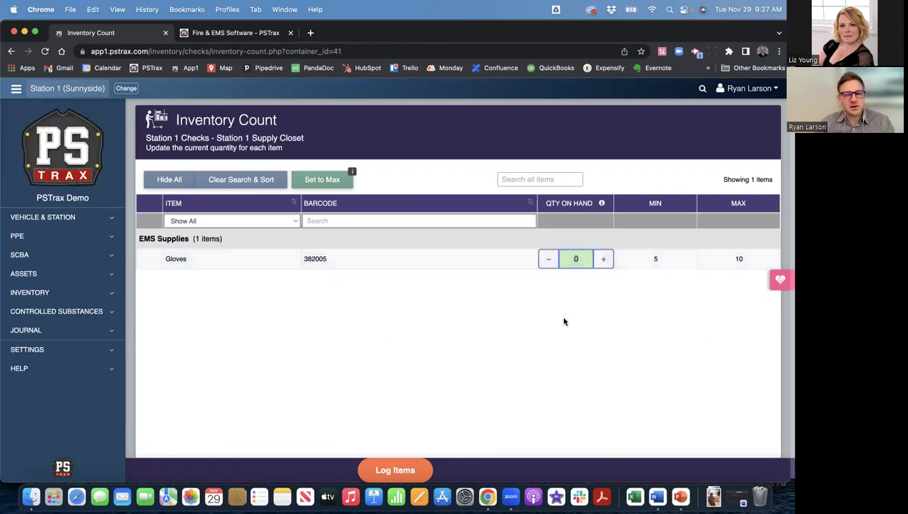
pyautogui.click(391, 471)
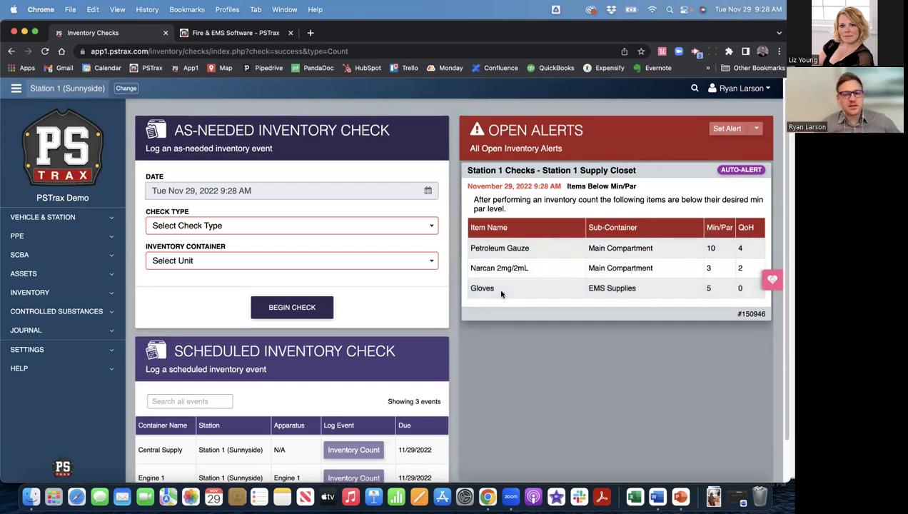
# Step: Run the inventory Below Min Report by assignment for any station, unit and container
pyautogui.click(45, 295)
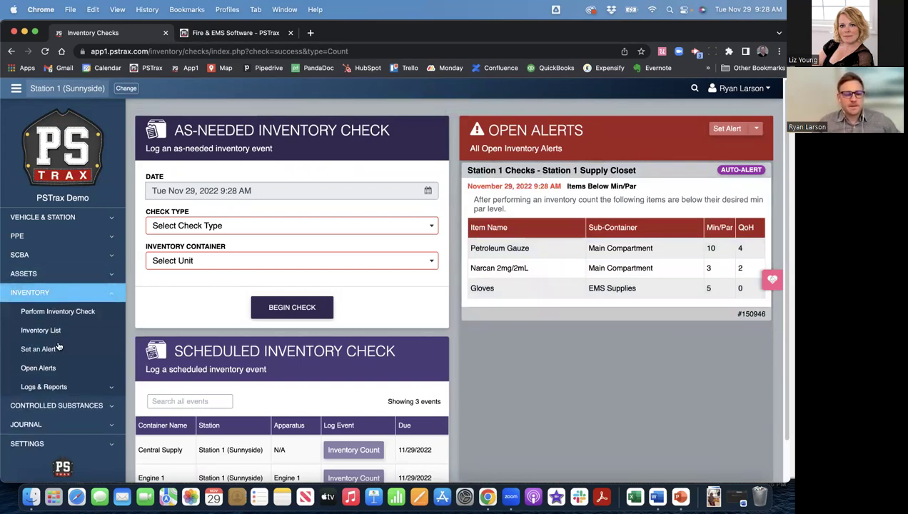
pyautogui.click(62, 388)
pyautogui.scroll(-3, 72, 400)
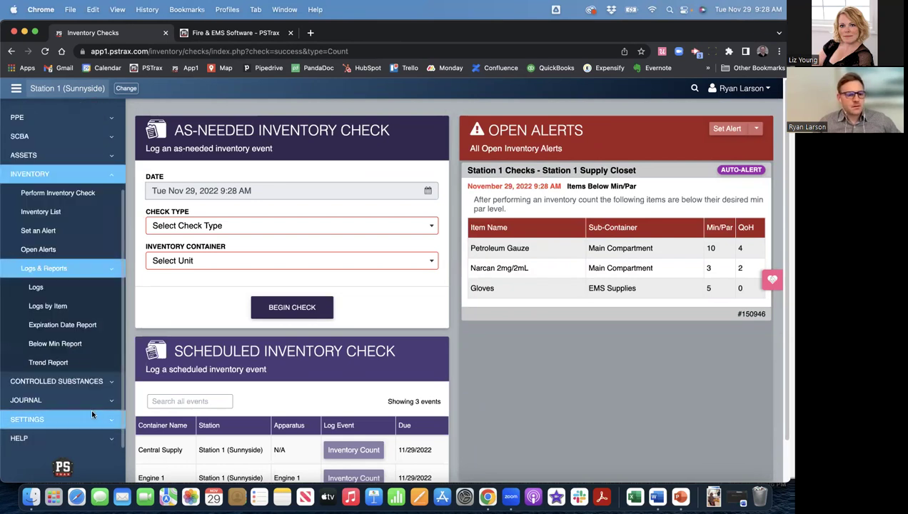
pyautogui.click(68, 343)
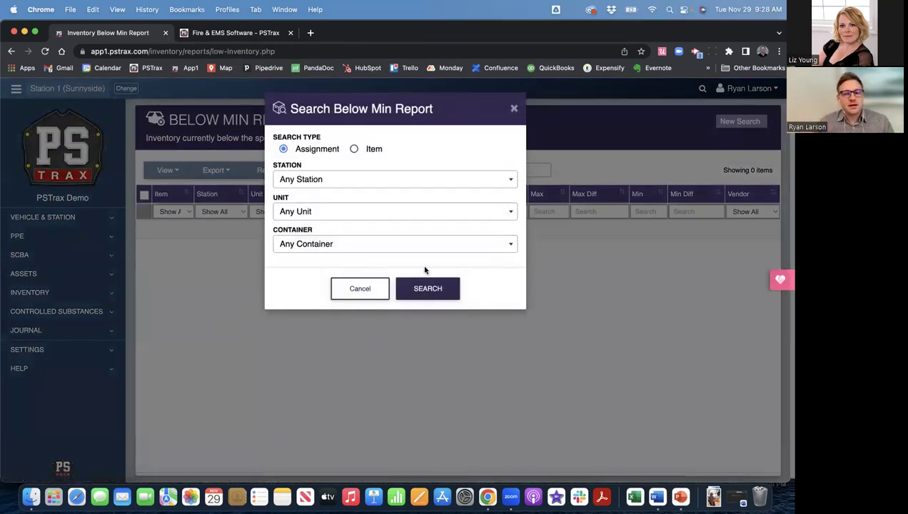
pyautogui.click(426, 286)
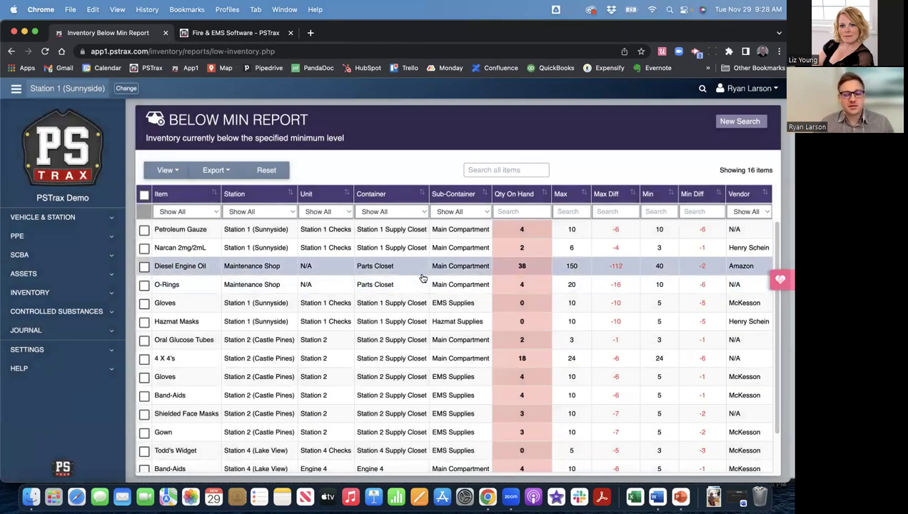
pyautogui.click(259, 211)
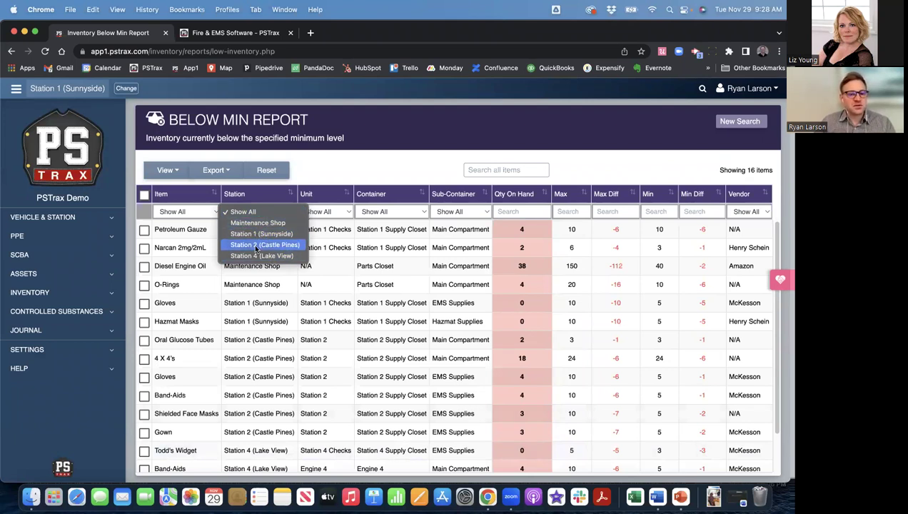
pyautogui.click(401, 165)
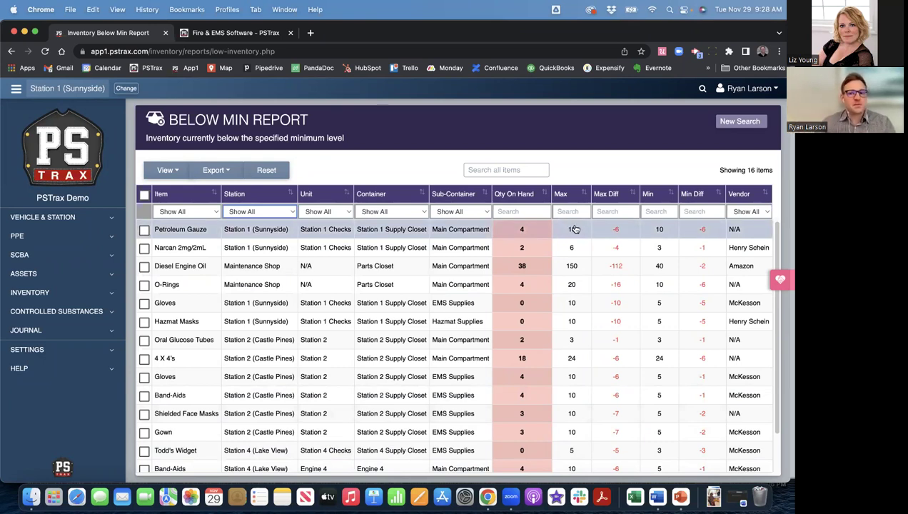
pyautogui.click(436, 230)
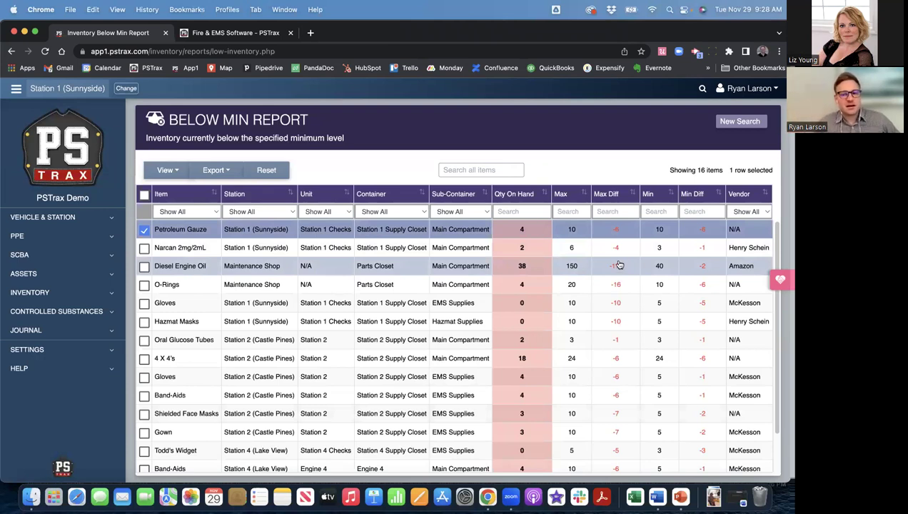
pyautogui.click(198, 229)
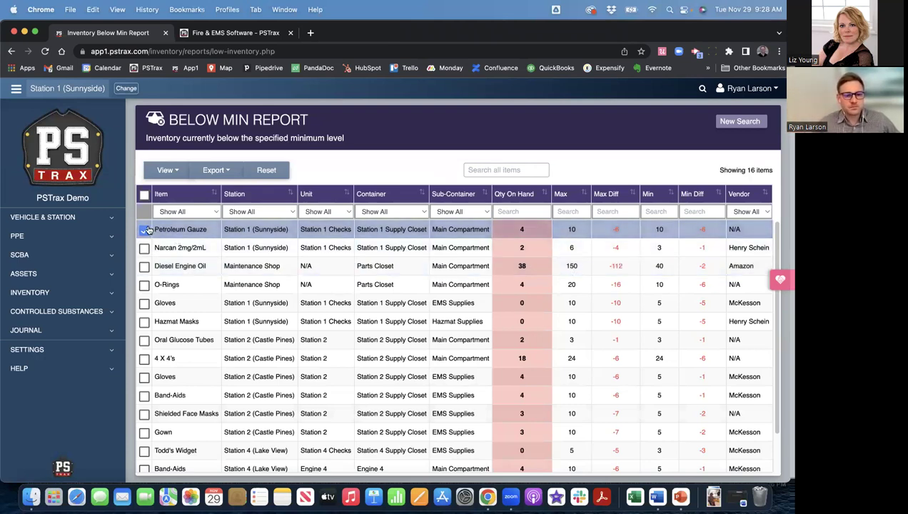
pyautogui.click(201, 211)
# Step: Filter the Below Min Report to Station 1 (Sunnyside) and check which export formats are offered
pyautogui.click(262, 211)
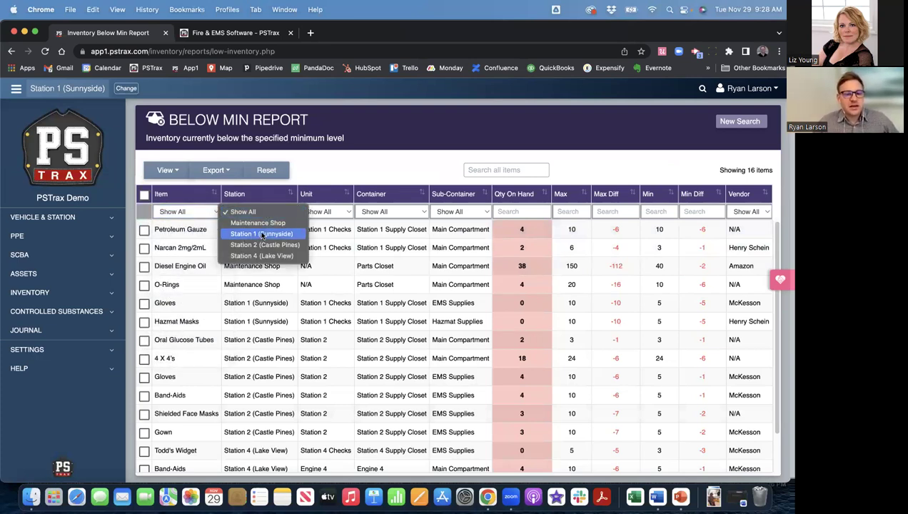
pyautogui.click(262, 234)
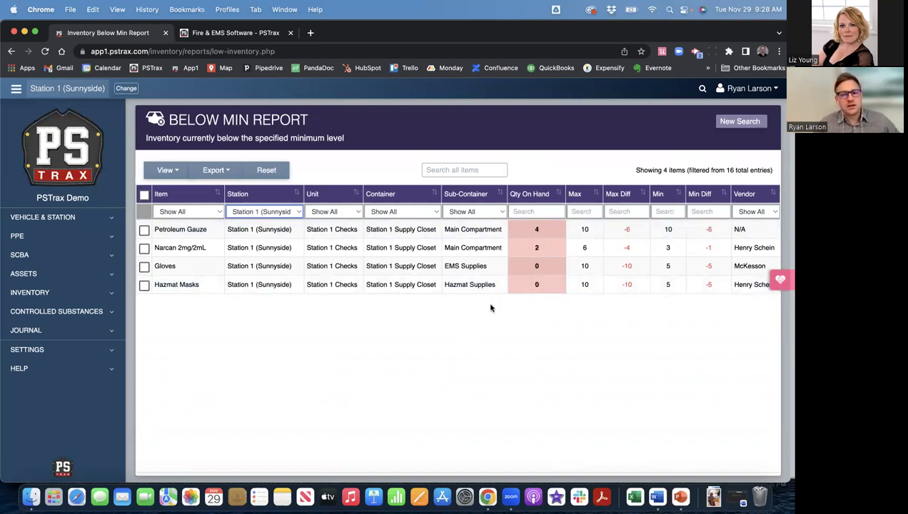
pyautogui.click(373, 336)
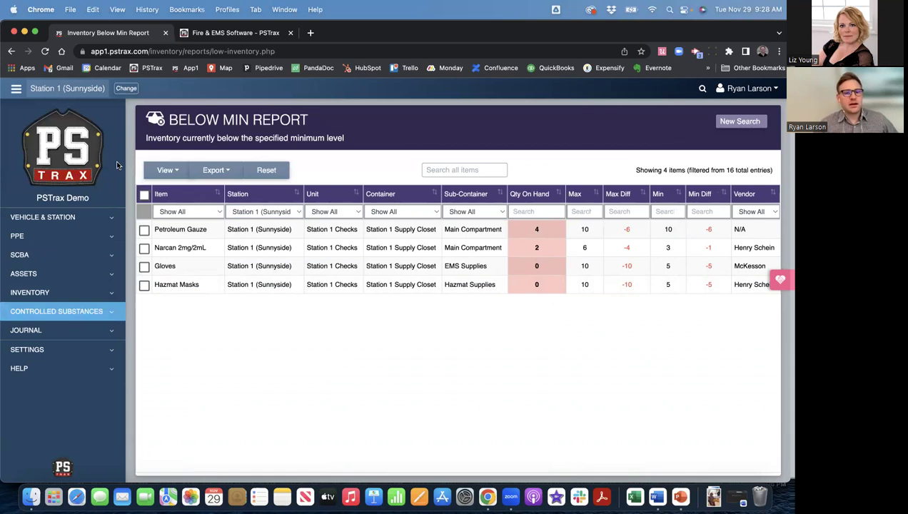
pyautogui.click(216, 170)
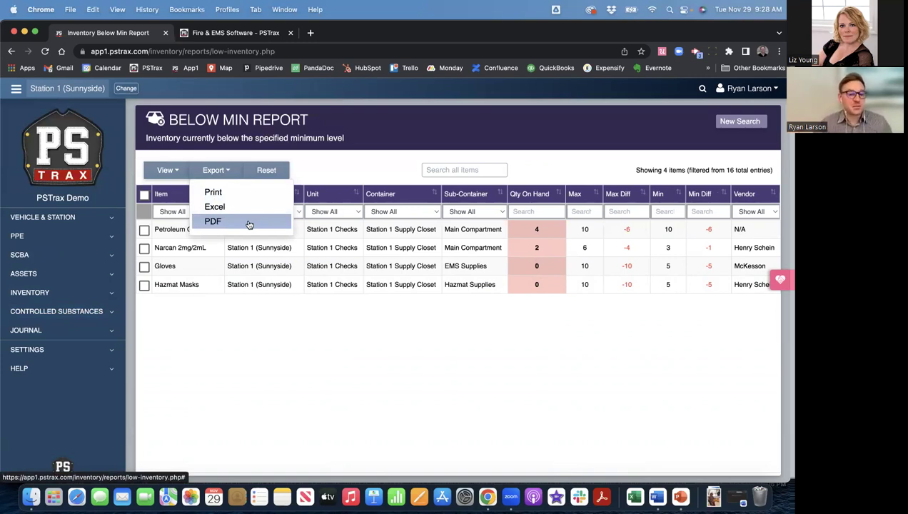
pyautogui.click(244, 329)
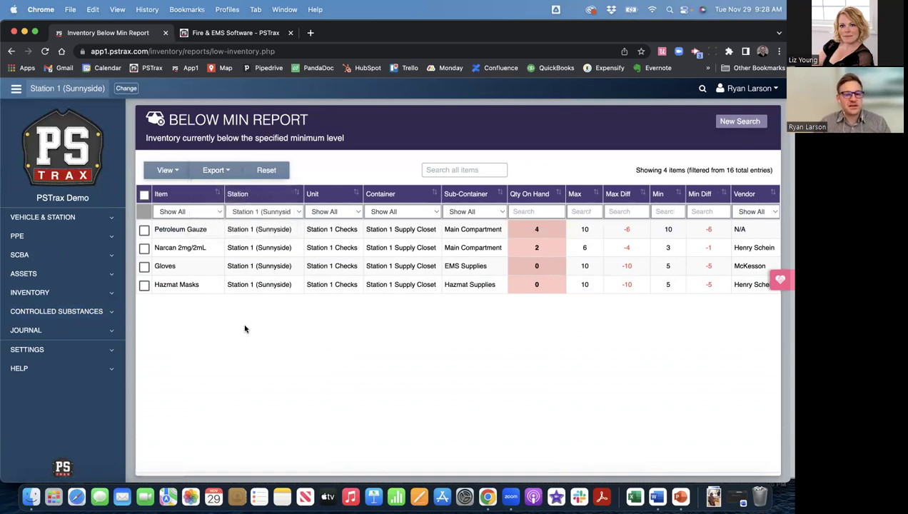
# Step: Search the Inventory List by assignment for Station 1 (Sunnyside), any unit and any container
pyautogui.click(30, 293)
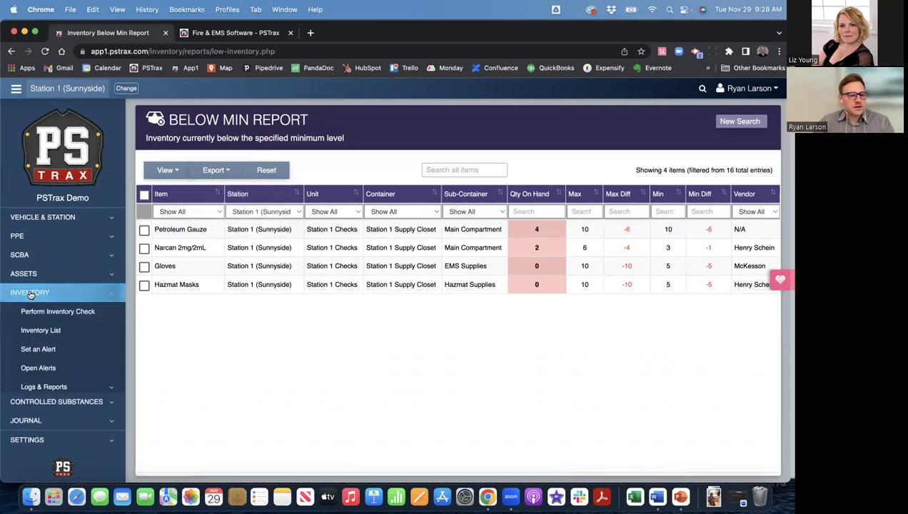
pyautogui.click(45, 331)
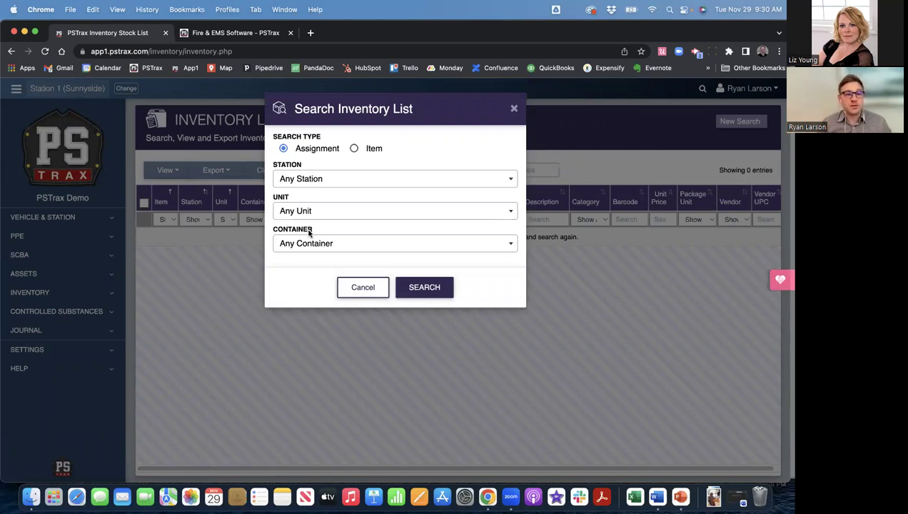
pyautogui.click(290, 180)
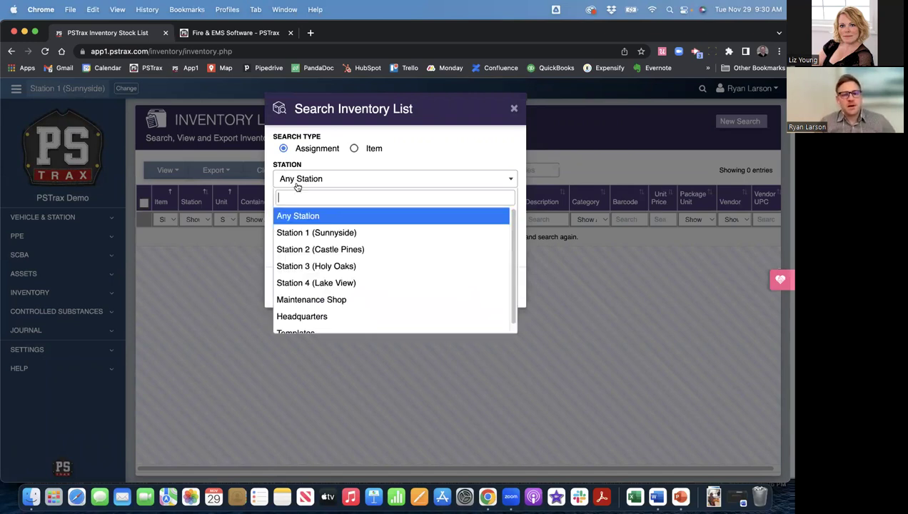
pyautogui.click(333, 236)
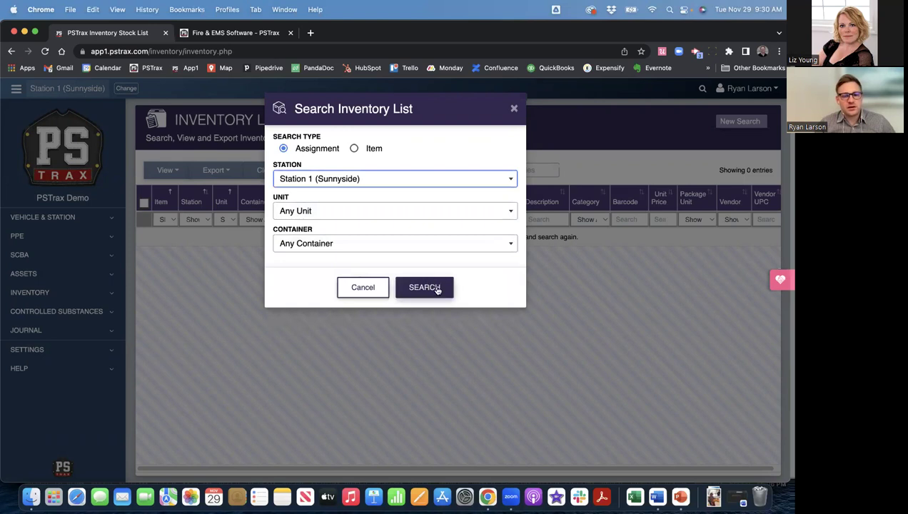
pyautogui.click(431, 289)
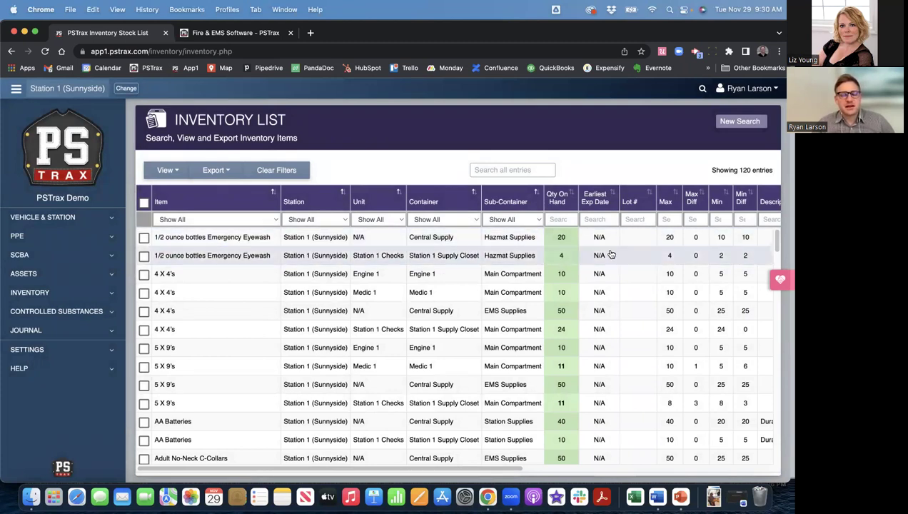
# Step: Sort the list by earliest expiration date, latest first, and view the lots and expirations of the Central Supply EpiPen 0.3 mg
pyautogui.click(601, 210)
pyautogui.click(602, 212)
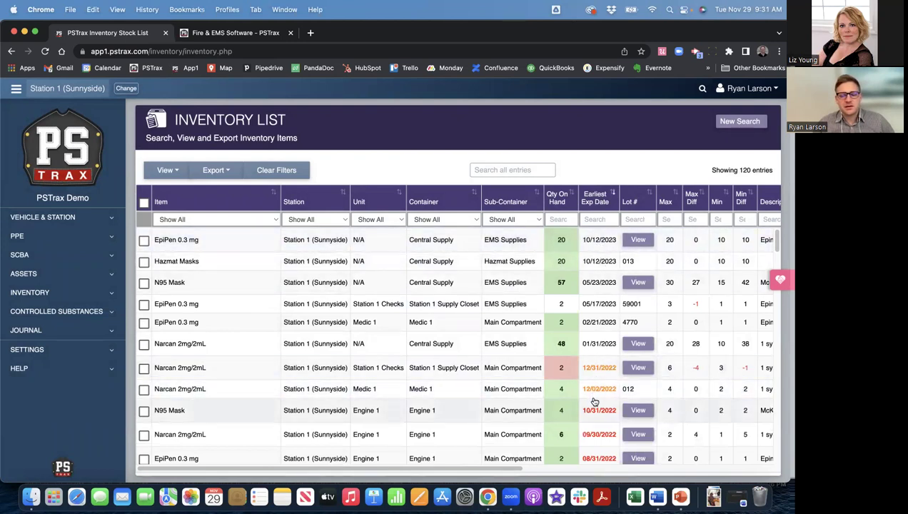
pyautogui.click(640, 241)
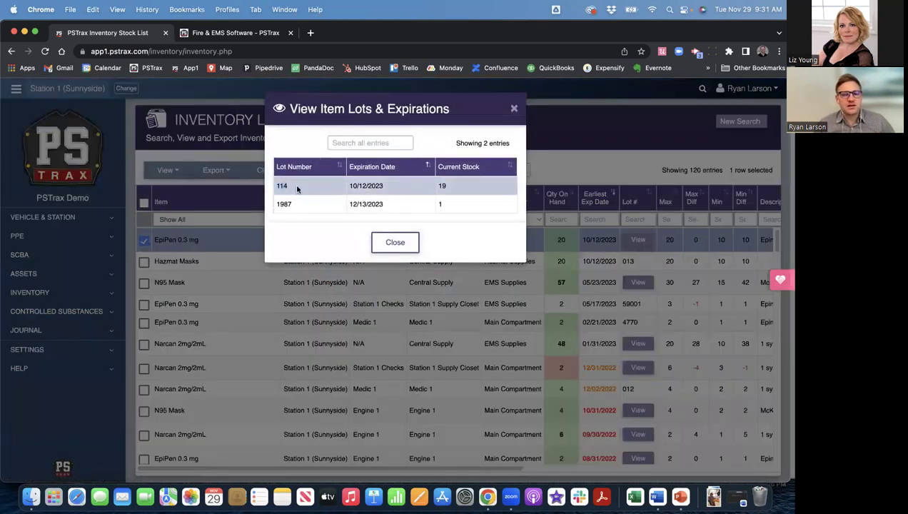
pyautogui.moveTo(448, 186); pyautogui.dragTo(349, 186)
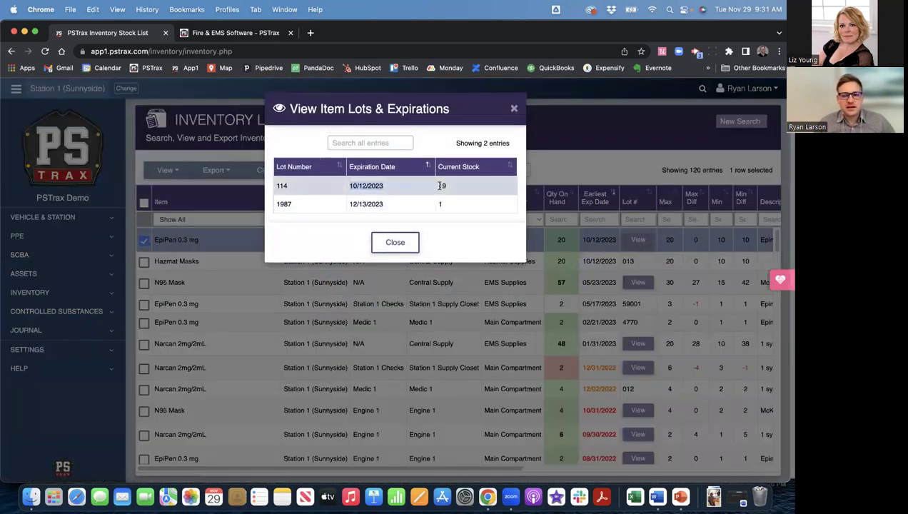
pyautogui.click(512, 111)
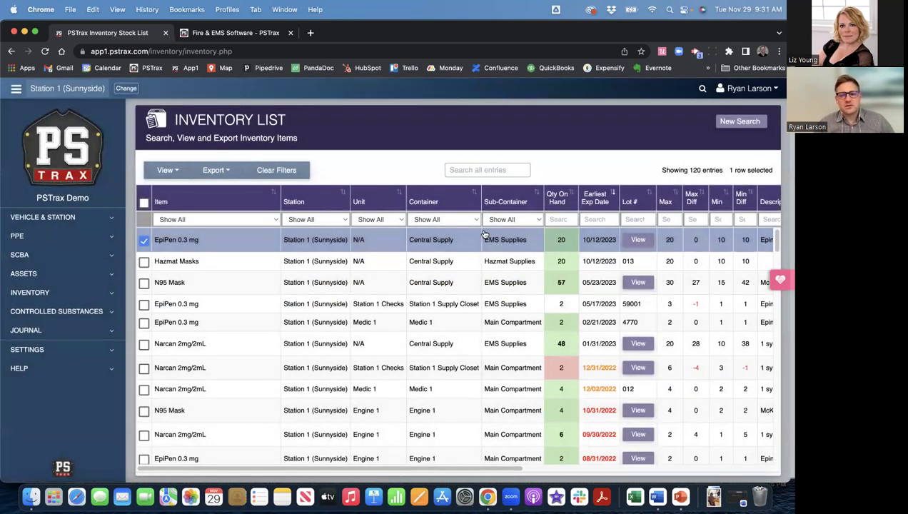
# Step: Sort the Inventory List by quantity on hand and finally by Min Diff, both ascending, to review the lowest stock
pyautogui.click(559, 198)
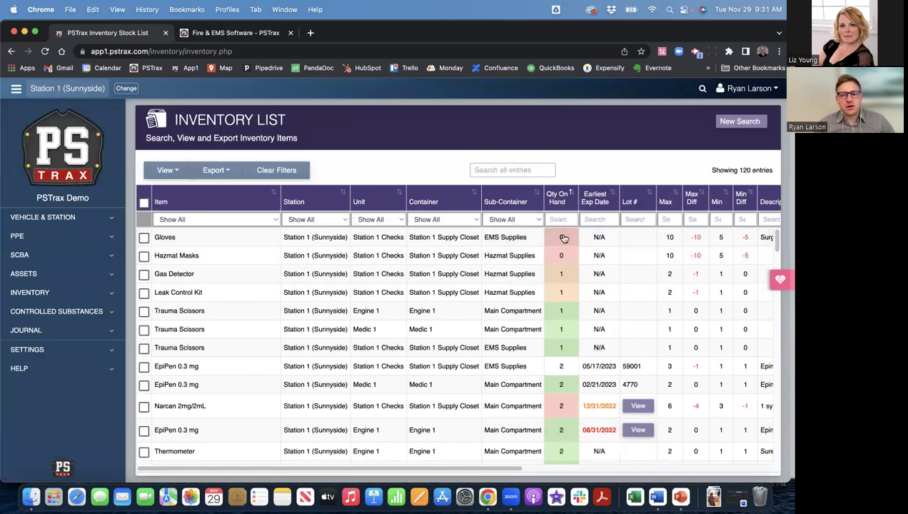
pyautogui.click(743, 202)
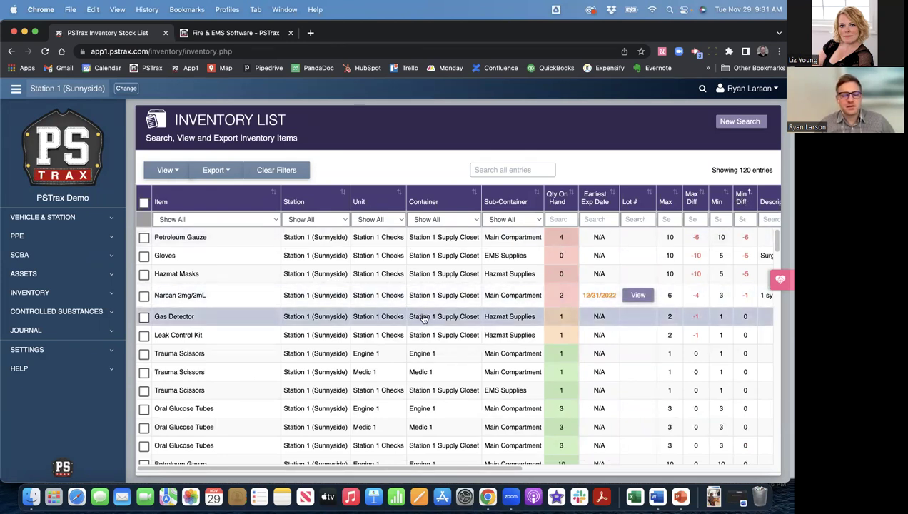
pyautogui.scroll(-3, 423, 327)
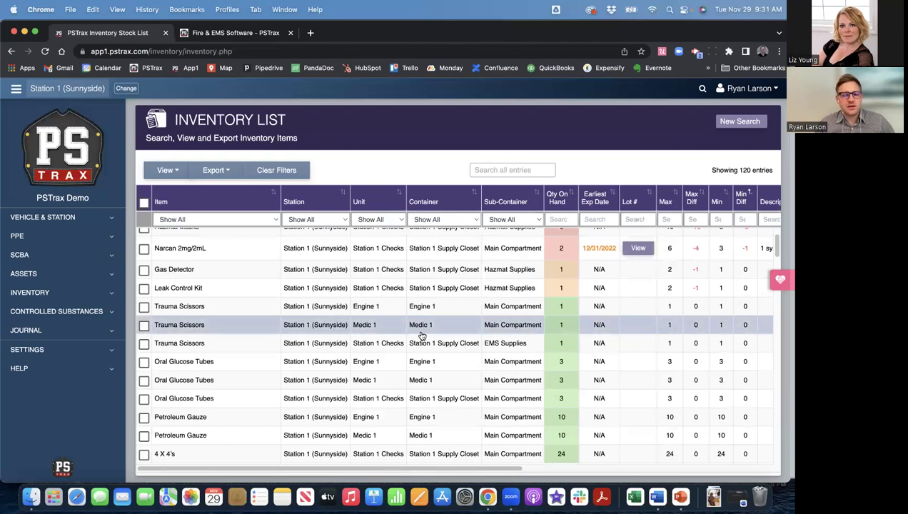
pyautogui.scroll(3, 422, 336)
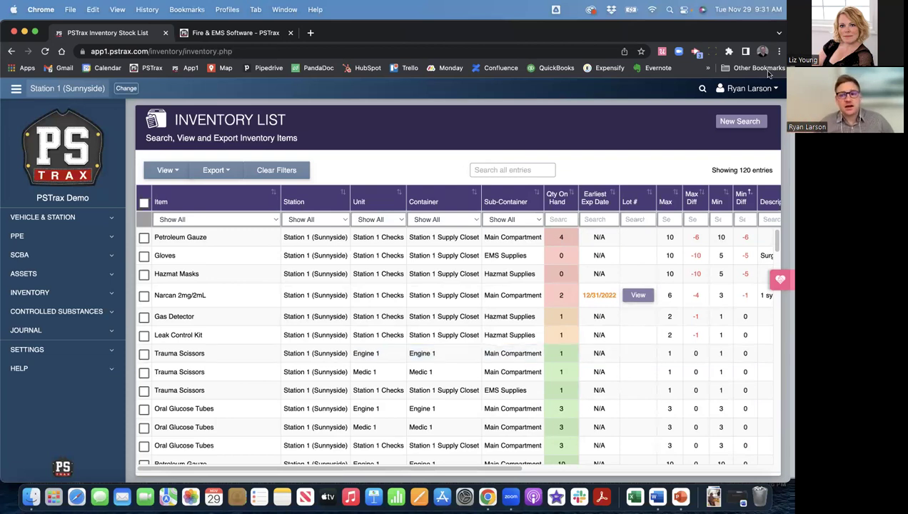
# Step: Run a new Inventory List search by item for the N95 Mask
pyautogui.click(735, 122)
pyautogui.click(354, 148)
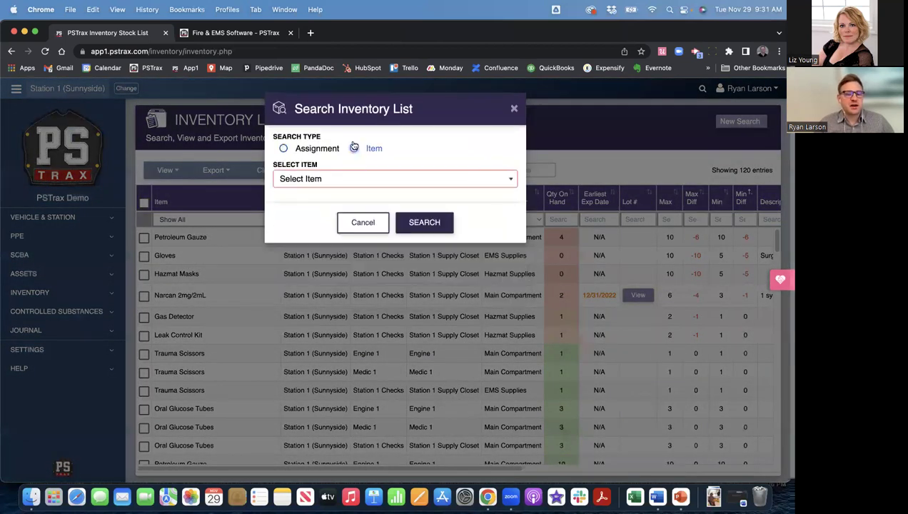
pyautogui.click(298, 180)
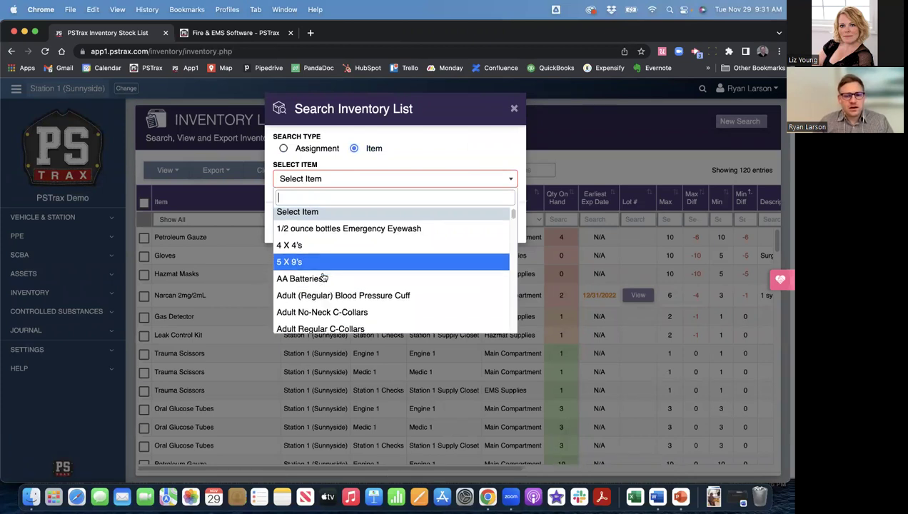
pyautogui.scroll(-5, 325, 278)
pyautogui.write('n95')
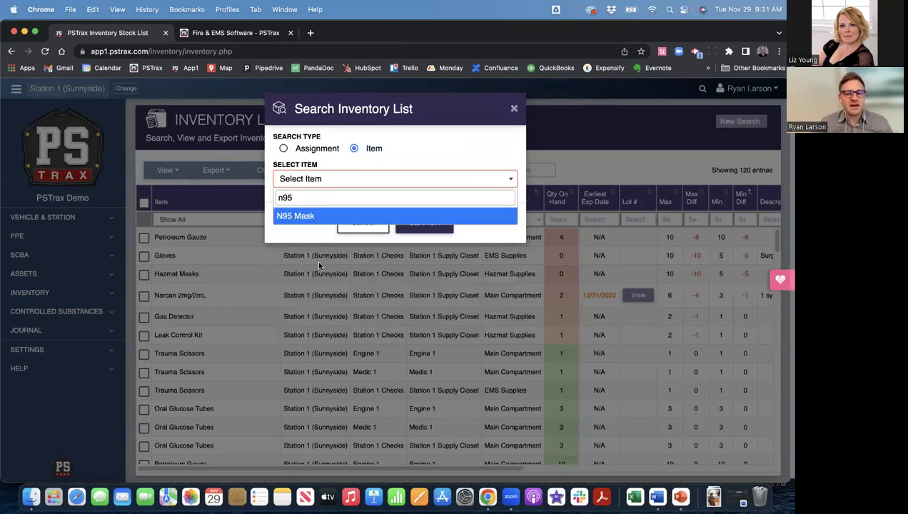
pyautogui.click(305, 217)
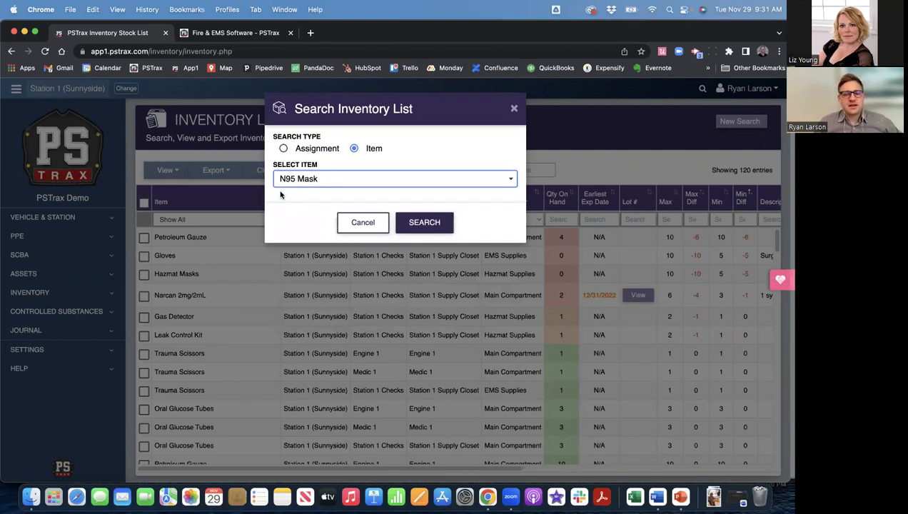
pyautogui.click(411, 221)
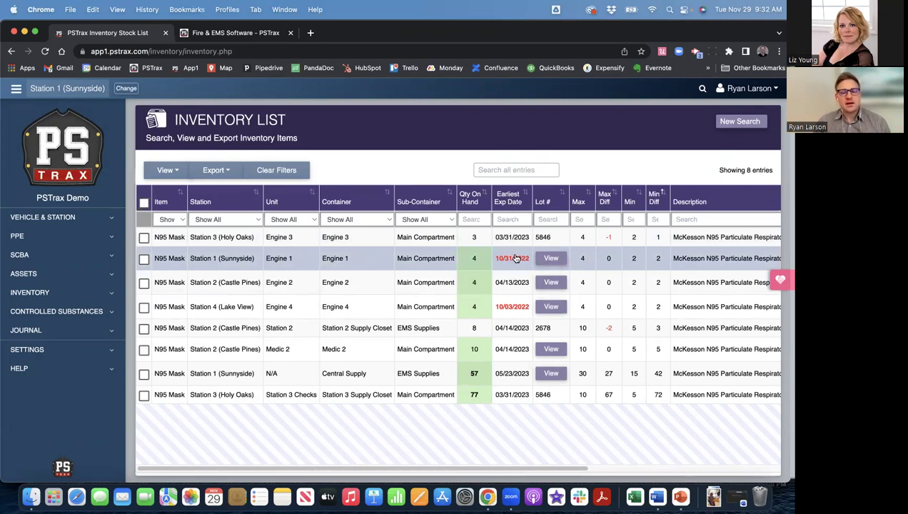
# Step: View the lots and expirations of the N95 Mask on Engine 1 at Station 1 (Sunnyside), then close the details
pyautogui.click(551, 258)
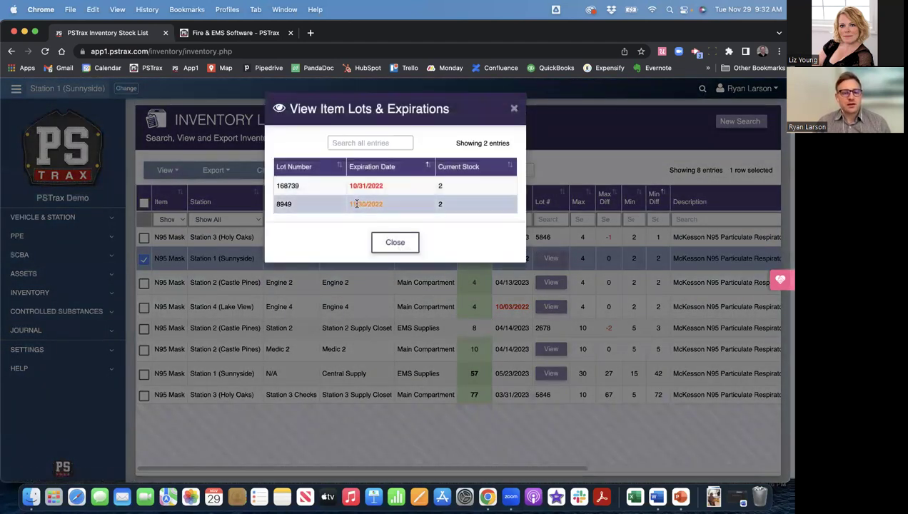
pyautogui.moveTo(353, 203); pyautogui.dragTo(392, 215)
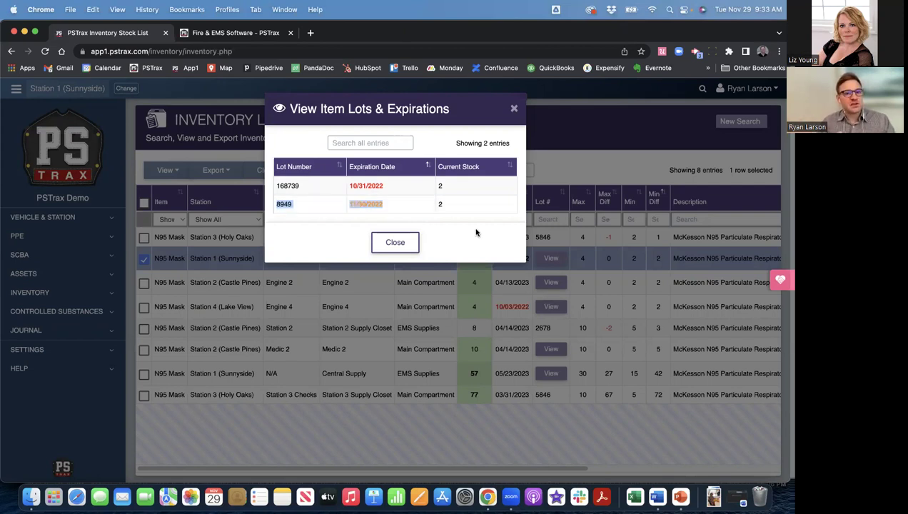
pyautogui.click(513, 108)
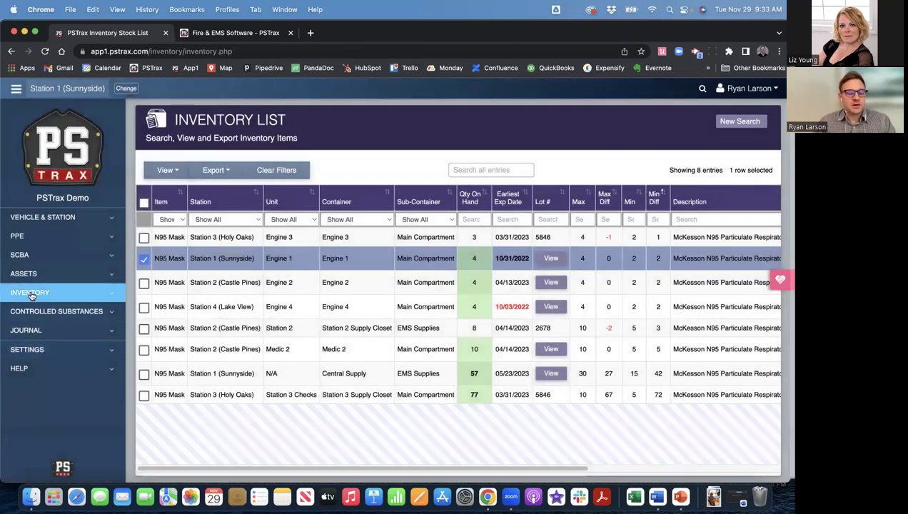
# Step: Open the inventory Expiration Date Report search
pyautogui.click(32, 292)
pyautogui.click(44, 386)
pyautogui.scroll(-1, 68, 399)
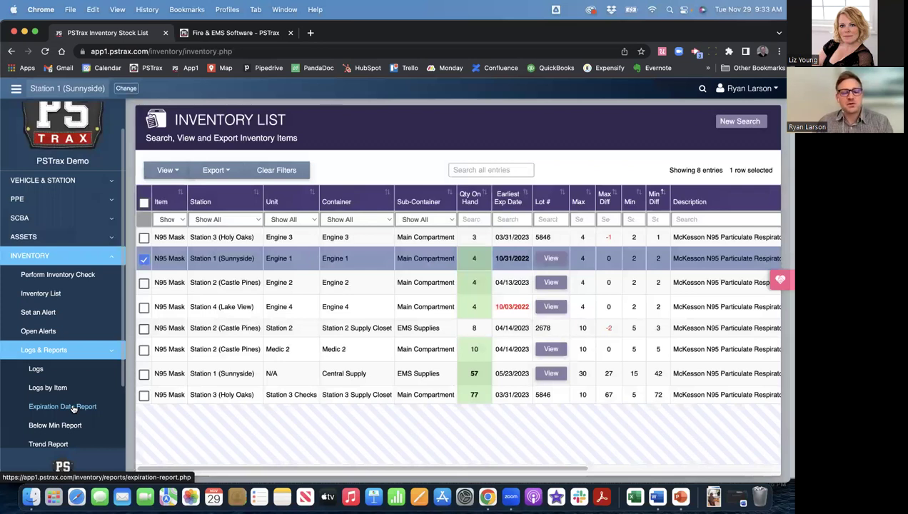
pyautogui.click(73, 409)
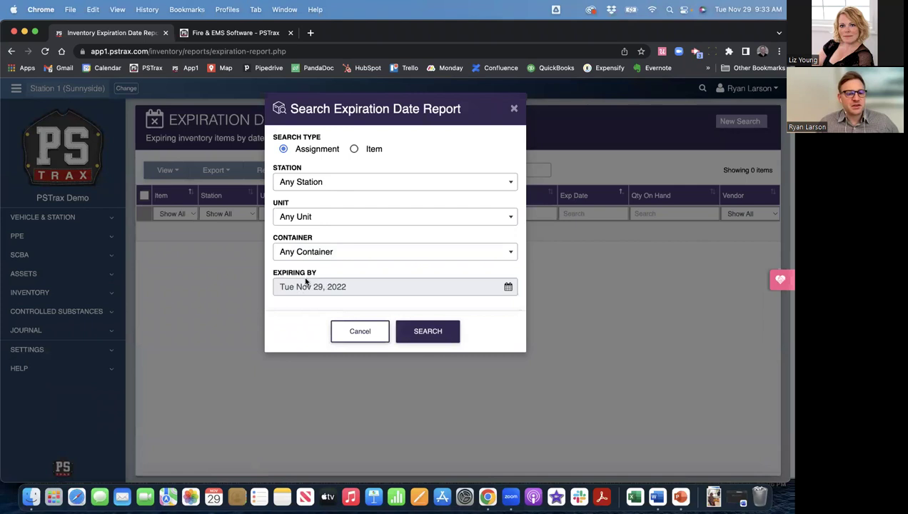
# Step: Run the Expiration Date Report for any station with items expiring by Dec 31, 2022, and review the listed expiration dates
pyautogui.click(311, 287)
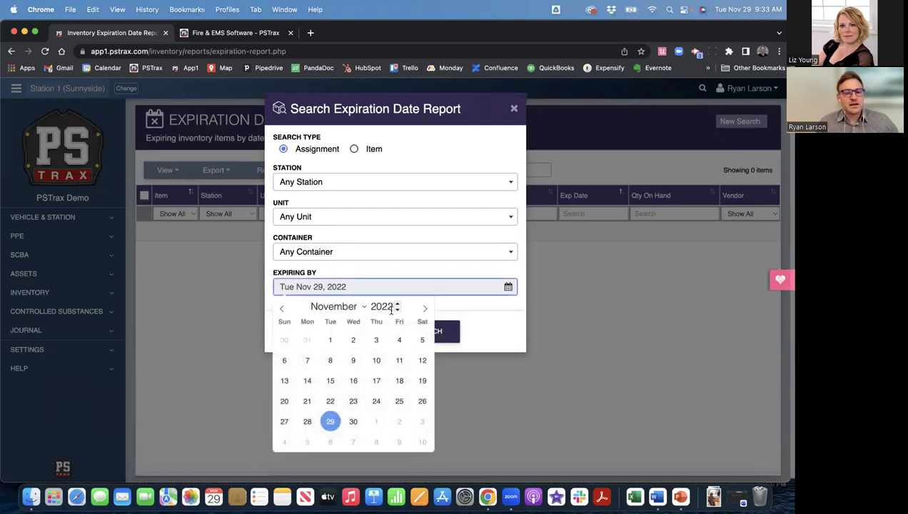
pyautogui.click(397, 303)
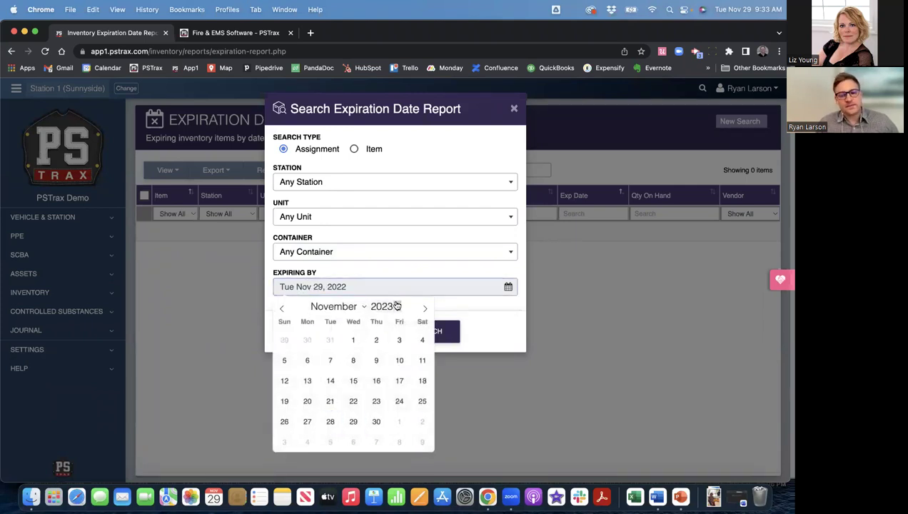
pyautogui.click(398, 310)
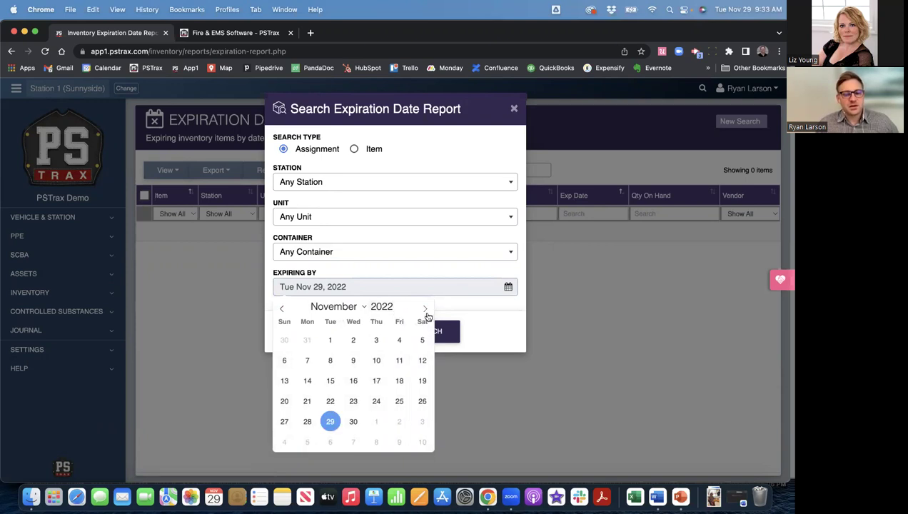
pyautogui.click(425, 310)
pyautogui.click(421, 421)
pyautogui.click(426, 331)
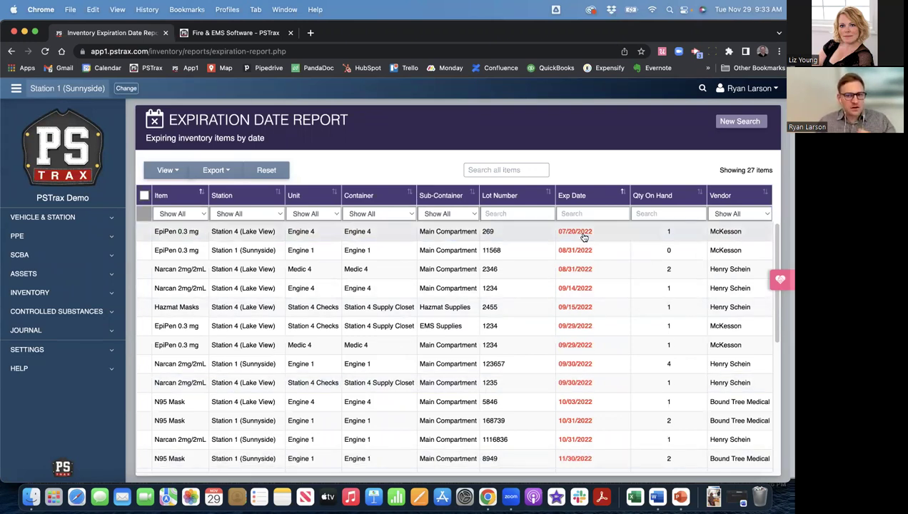
pyautogui.scroll(-2, 586, 447)
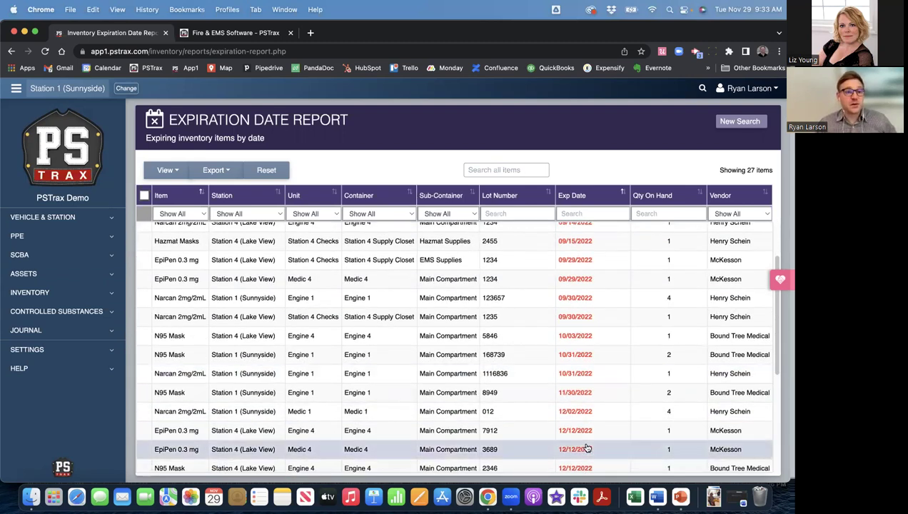
pyautogui.scroll(-2, 580, 401)
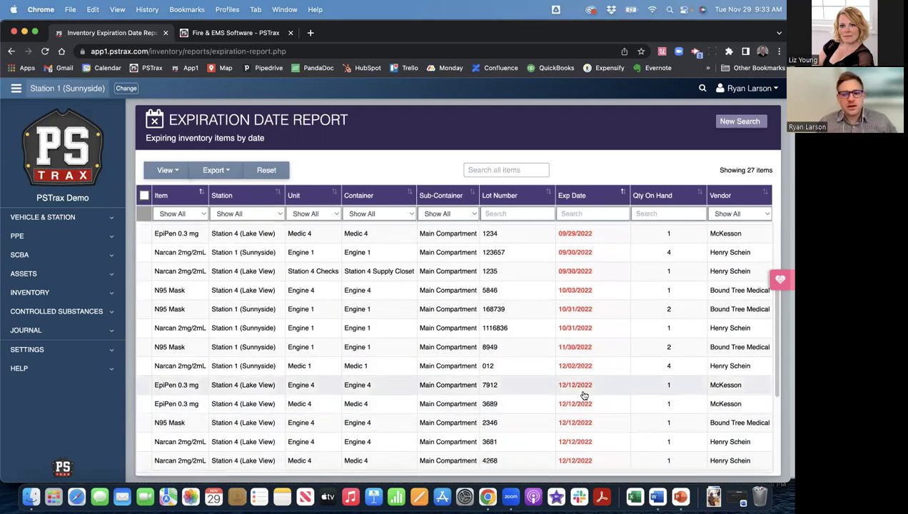
pyautogui.scroll(-5, 587, 403)
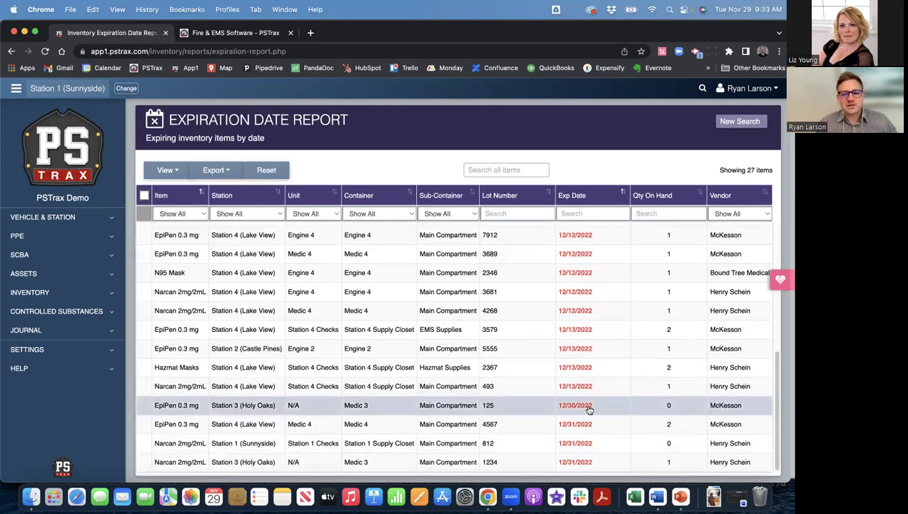
pyautogui.scroll(5, 419, 262)
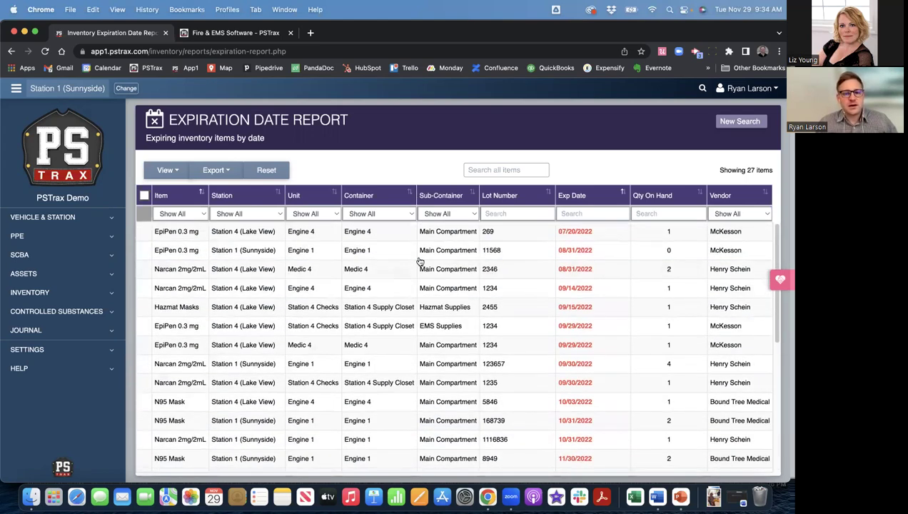
# Step: Rerun the Expiration Date Report for any station with items expiring by Dec 1, 2023, and look through to its last entries
pyautogui.click(728, 122)
pyautogui.click(334, 287)
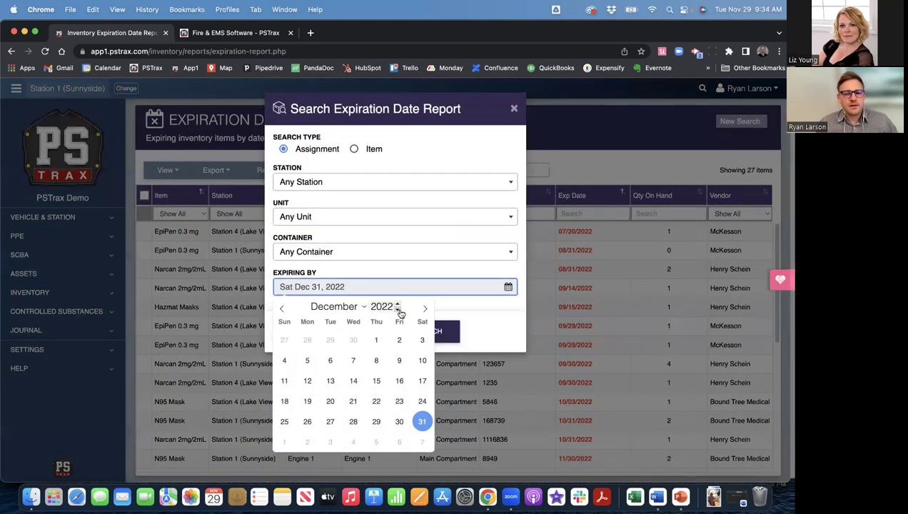
pyautogui.click(398, 304)
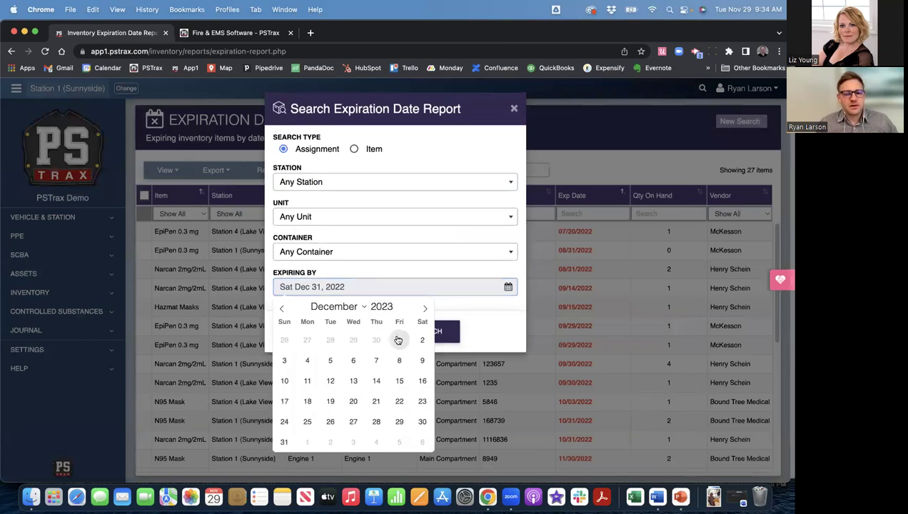
pyautogui.click(399, 340)
pyautogui.click(432, 329)
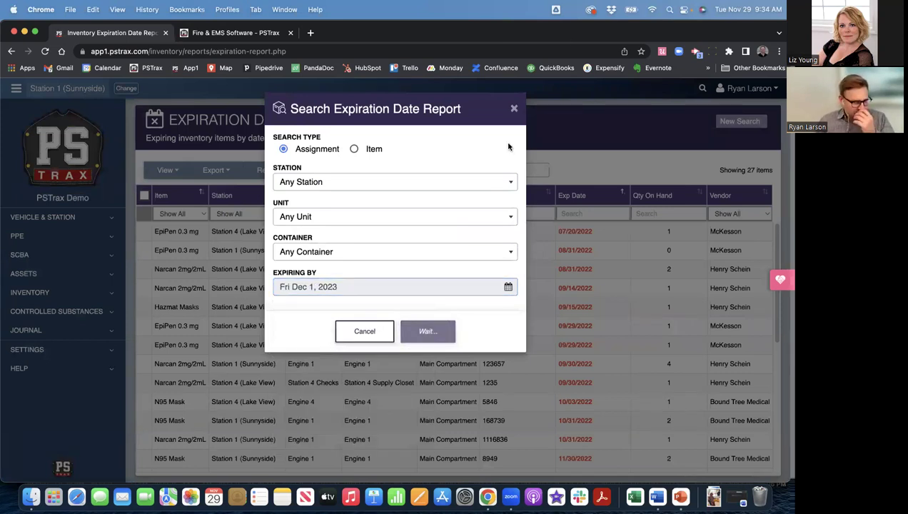
pyautogui.scroll(-20, 511, 388)
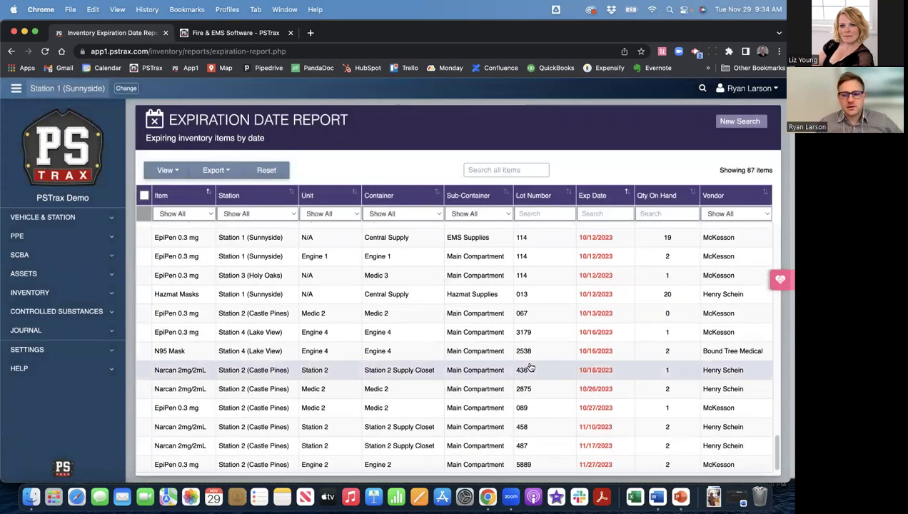
# Step: Open the page for performing inventory checks and set the as-needed check type to Transfer
pyautogui.scroll(2, 526, 367)
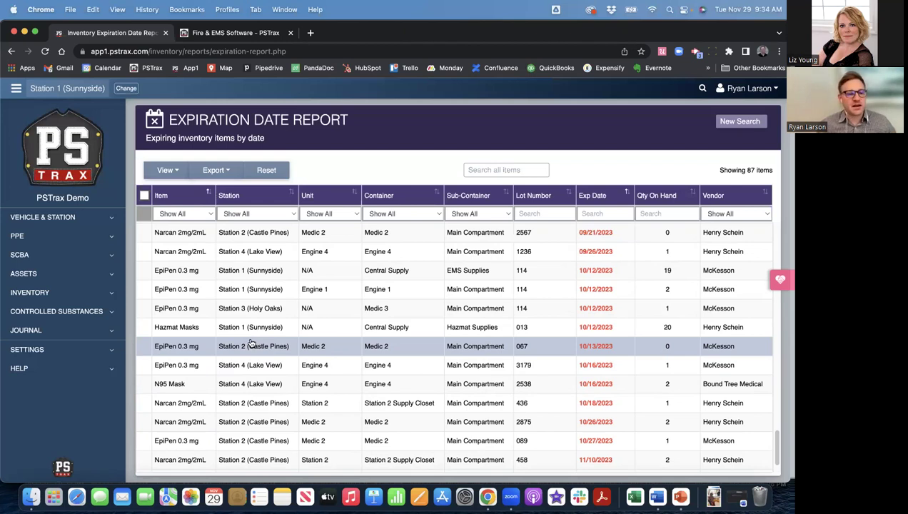
pyautogui.click(47, 292)
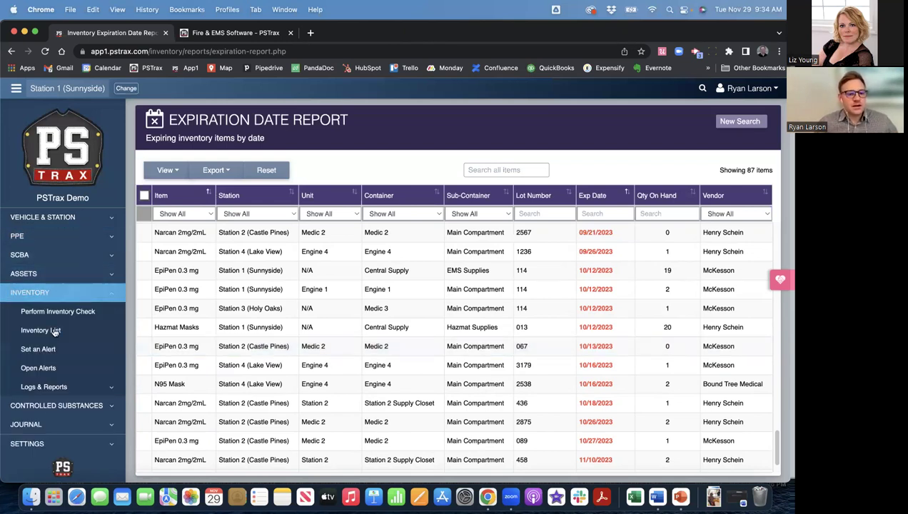
pyautogui.click(54, 311)
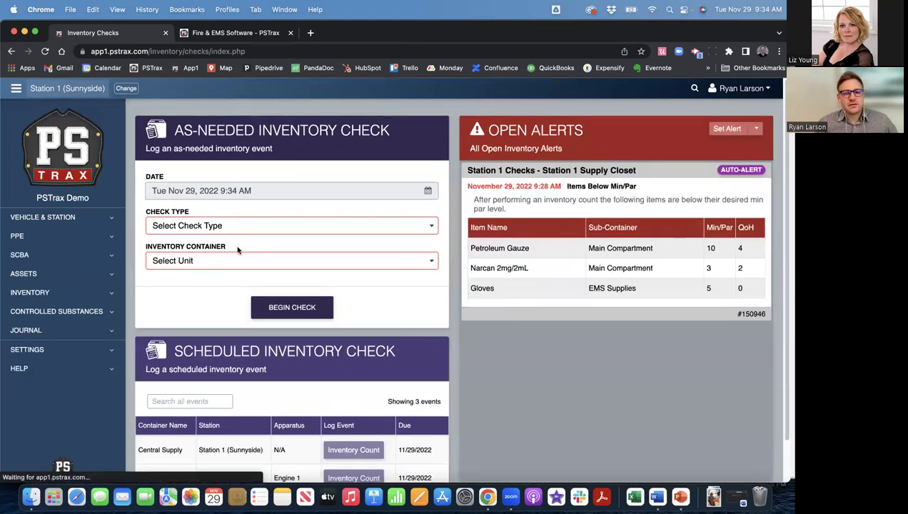
pyautogui.click(233, 227)
pyautogui.click(218, 295)
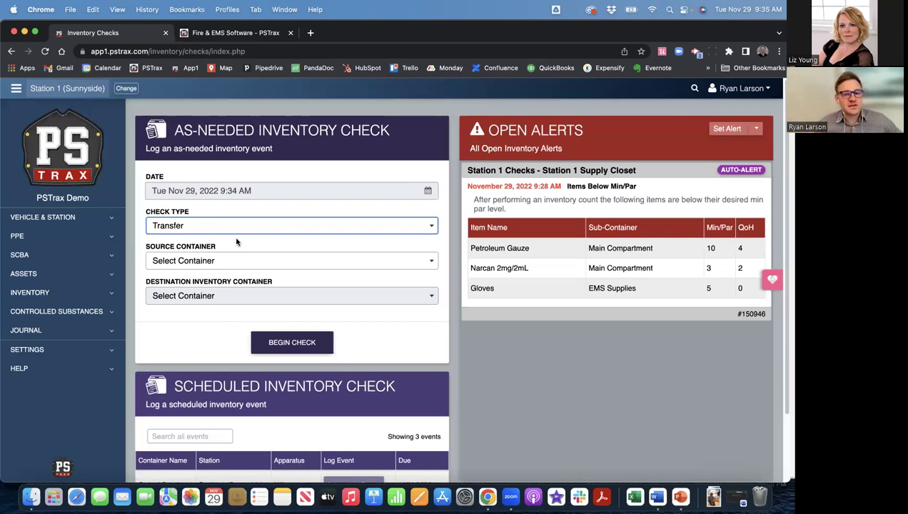
pyautogui.click(132, 259)
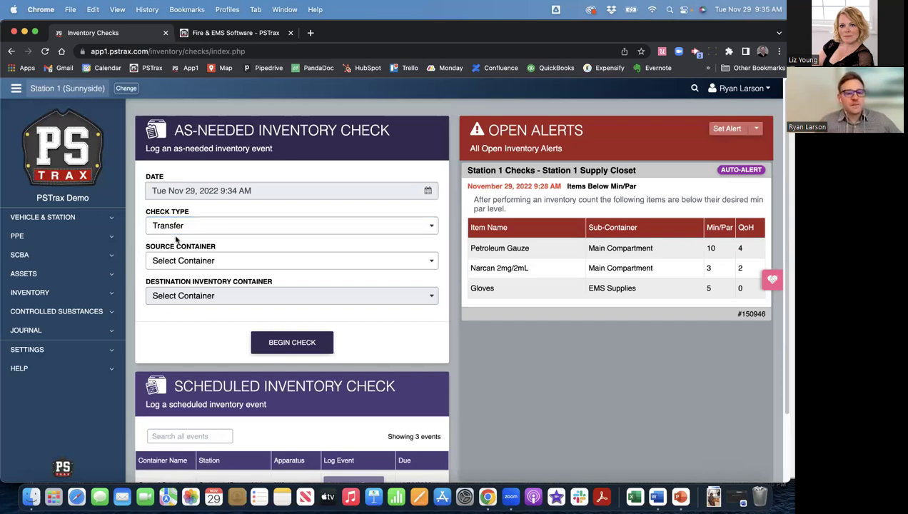
# Step: Choose Central Supply as the source and Station 1 Supply Closet as the destination, and begin the transfer check
pyautogui.click(209, 260)
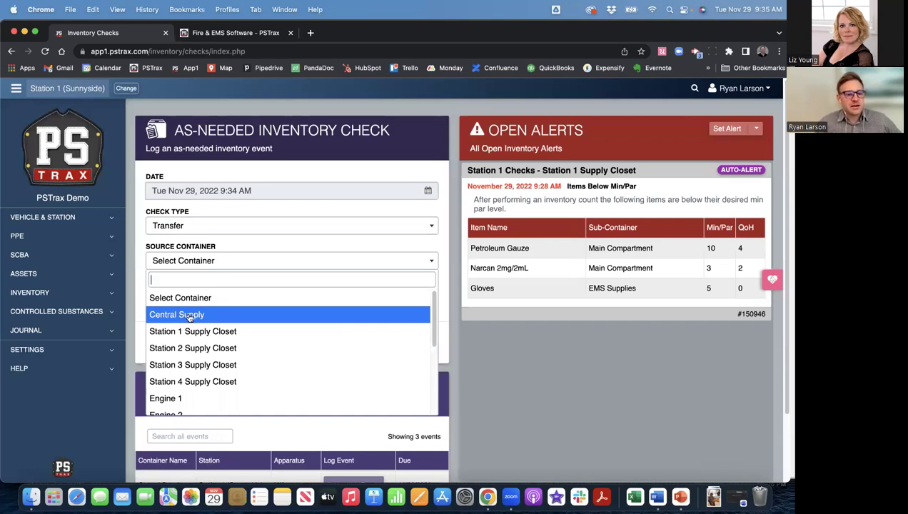
pyautogui.click(189, 317)
pyautogui.click(197, 297)
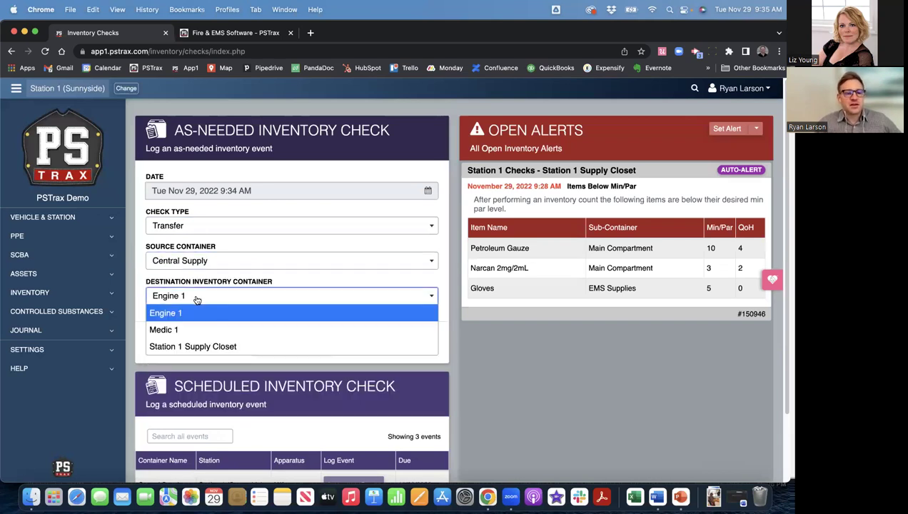
pyautogui.click(191, 347)
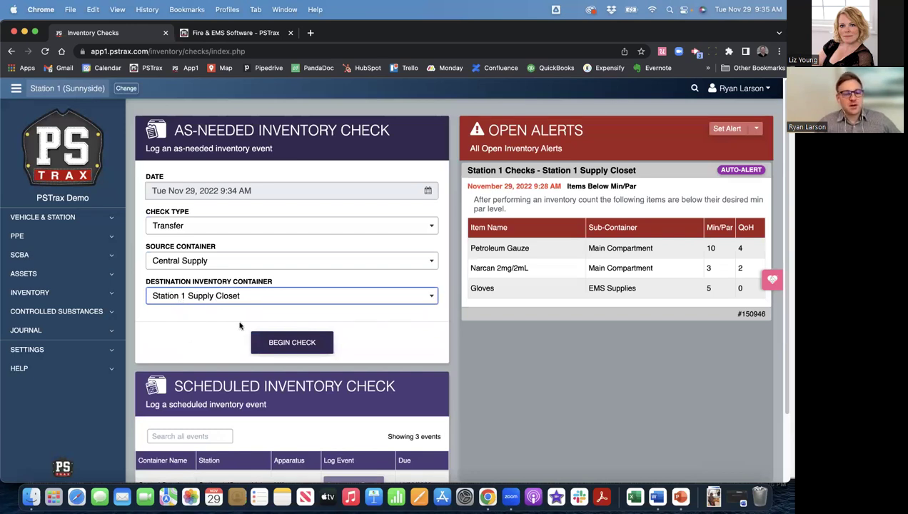
pyautogui.click(292, 344)
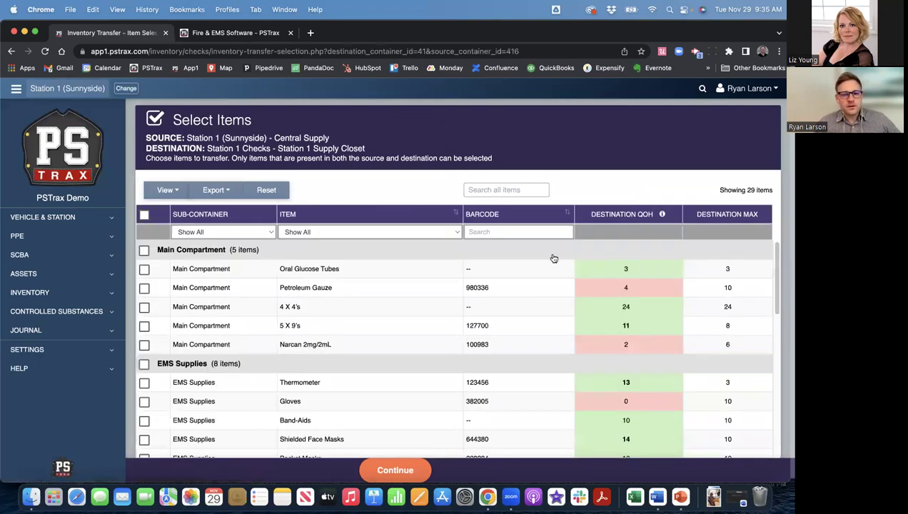
# Step: Select Petroleum Gauze, Narcan 2mg/2mL, Gloves and Hazmat Masks as the transfer items and continue to the quantities
pyautogui.click(443, 288)
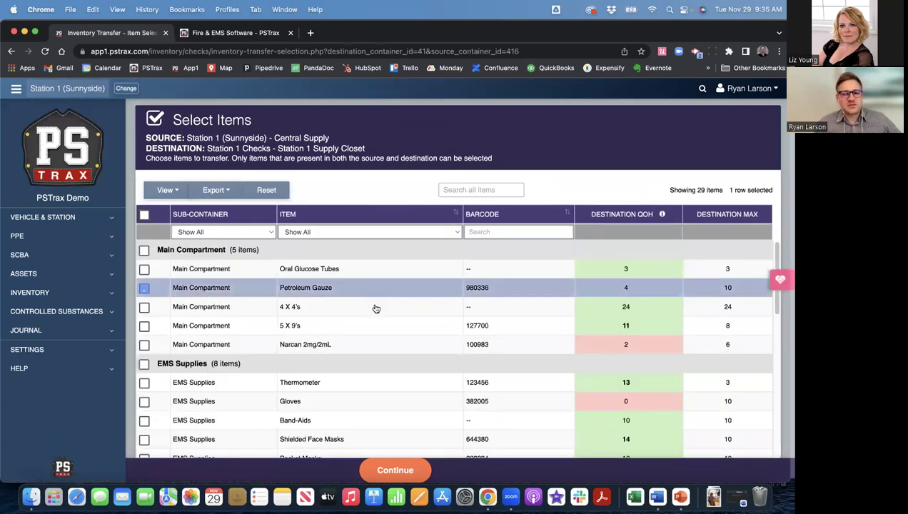
pyautogui.click(333, 345)
pyautogui.click(378, 397)
pyautogui.scroll(-10, 333, 382)
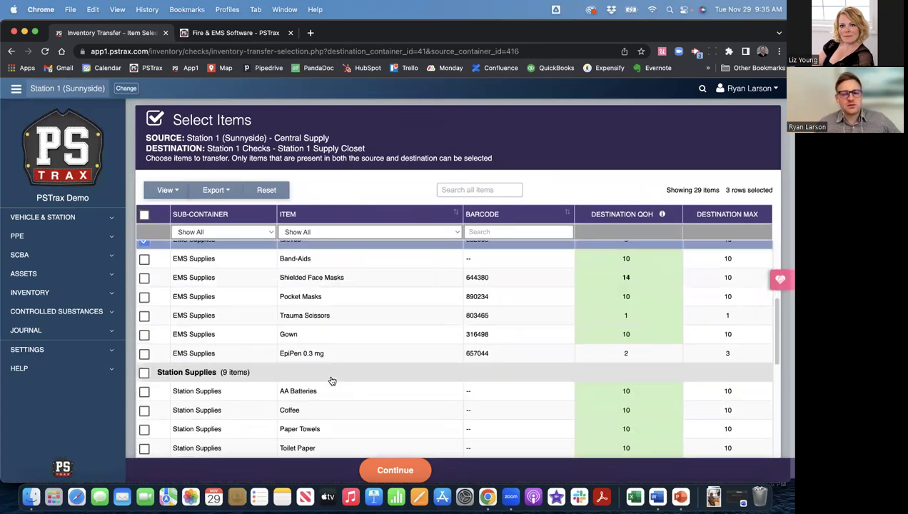
pyautogui.click(331, 443)
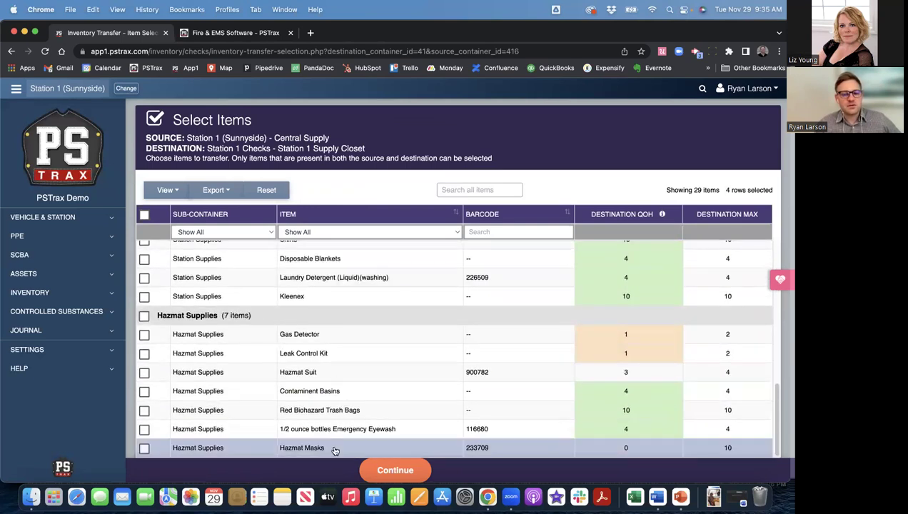
pyautogui.click(381, 467)
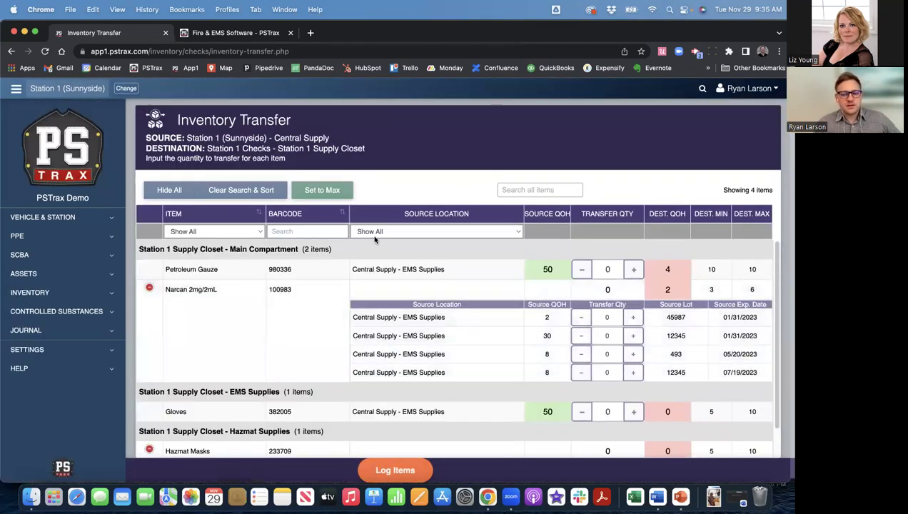
# Step: Examine the source quantity, transfer quantity and destination maximum of the transfer items, especially for Petroleum Gauze
pyautogui.scroll(-1, 469, 328)
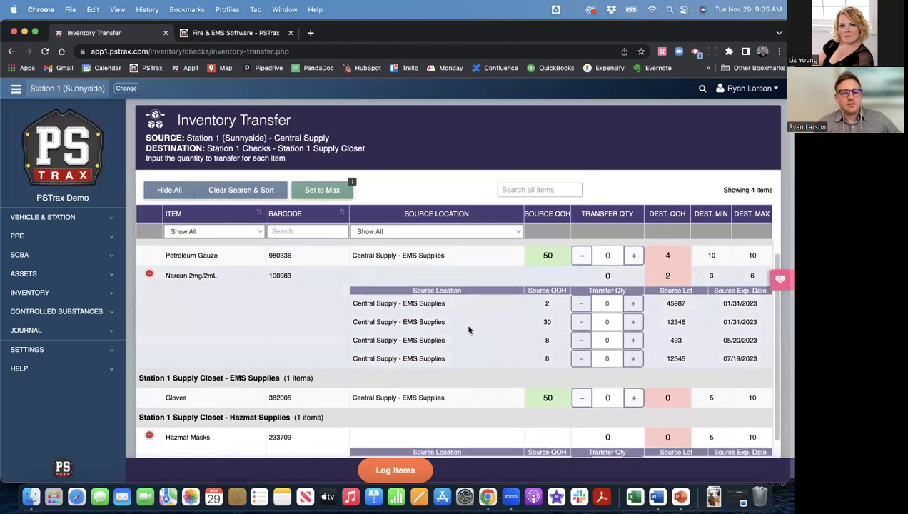
pyautogui.scroll(1, 468, 330)
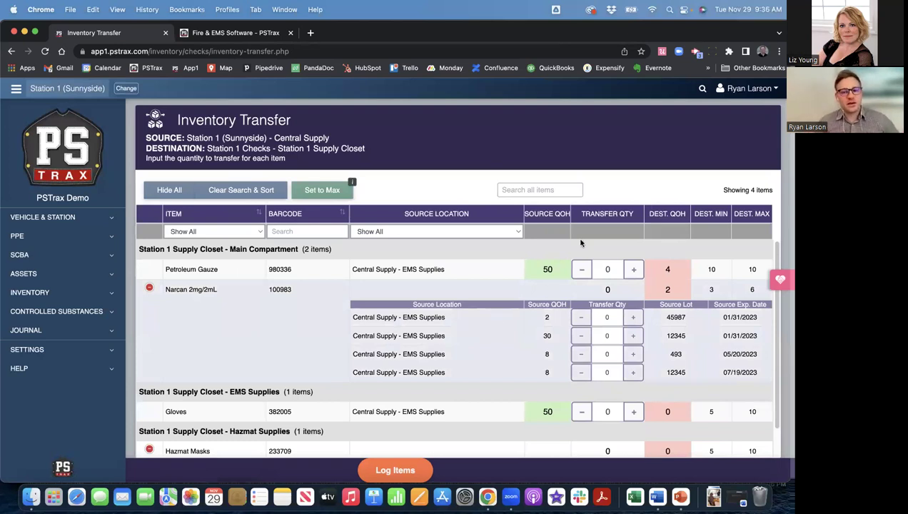
pyautogui.moveTo(525, 213)
pyautogui.mouseDown()
pyautogui.moveTo(567, 213)
pyautogui.moveTo(537, 211)
pyautogui.mouseUp()
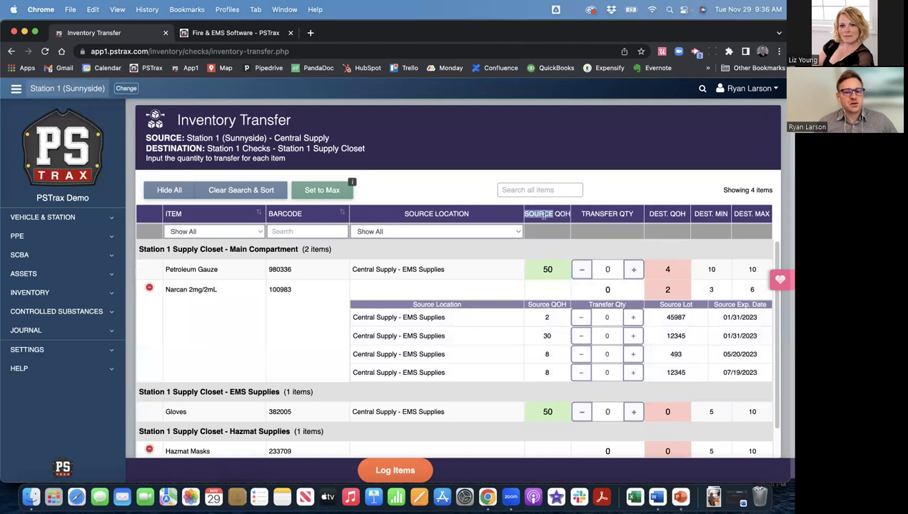
pyautogui.click(551, 269)
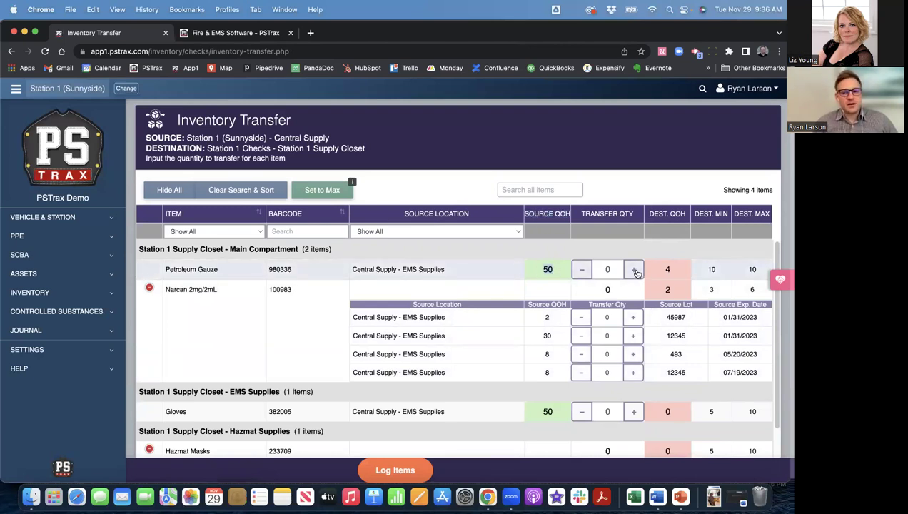
pyautogui.tripleClick(610, 214)
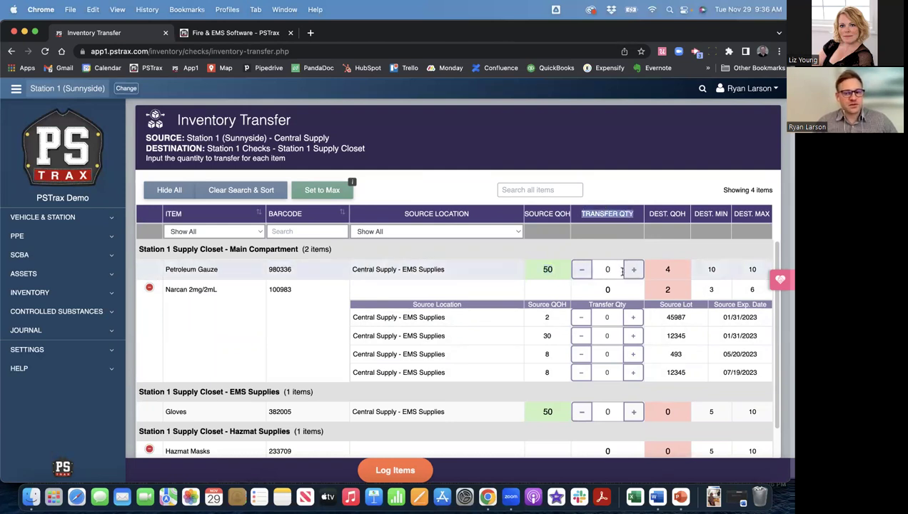
pyautogui.click(393, 186)
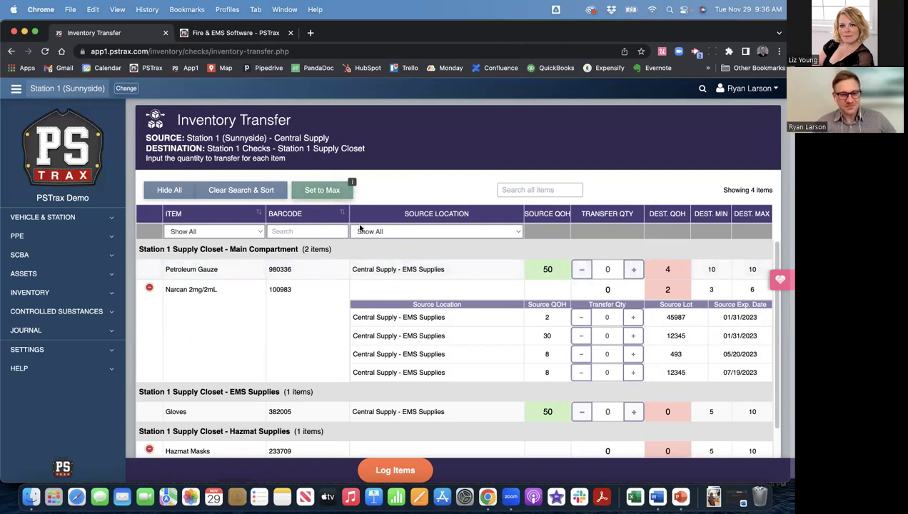
pyautogui.doubleClick(276, 270)
pyautogui.click(218, 272)
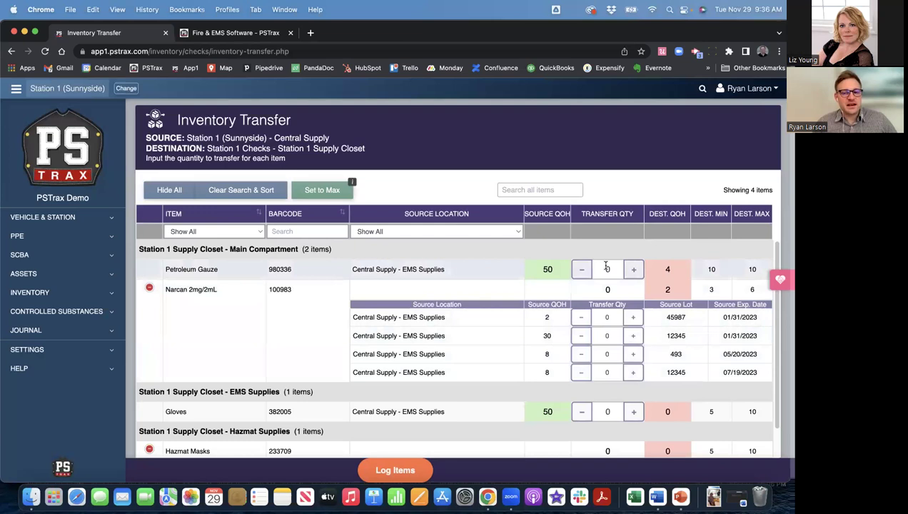
pyautogui.moveTo(748, 269); pyautogui.dragTo(755, 270)
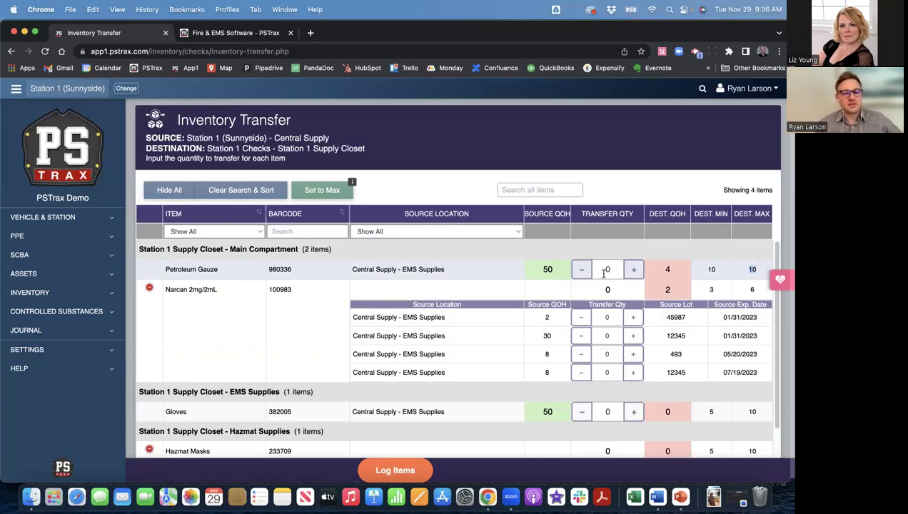
# Step: Fill the transfer quantities up to the destination maximum and check the results for Petroleum Gauze and Gloves
pyautogui.click(311, 187)
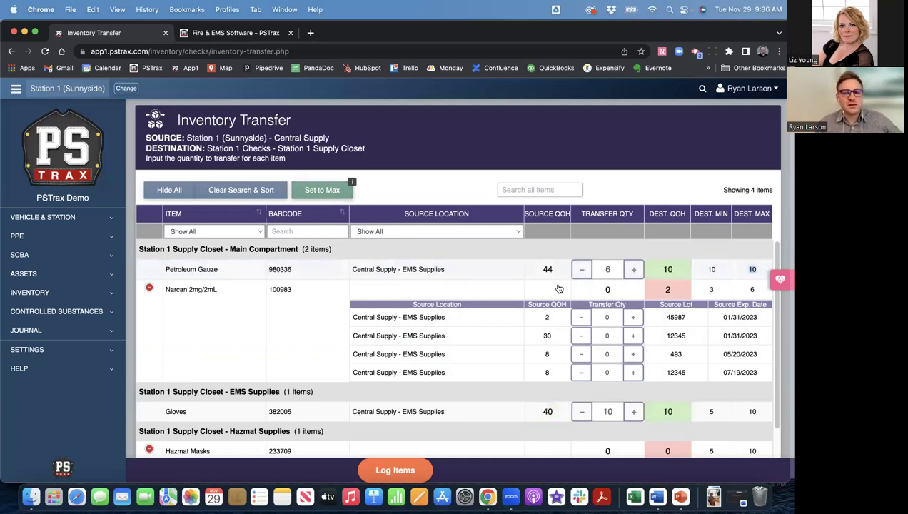
pyautogui.moveTo(604, 268); pyautogui.dragTo(618, 268)
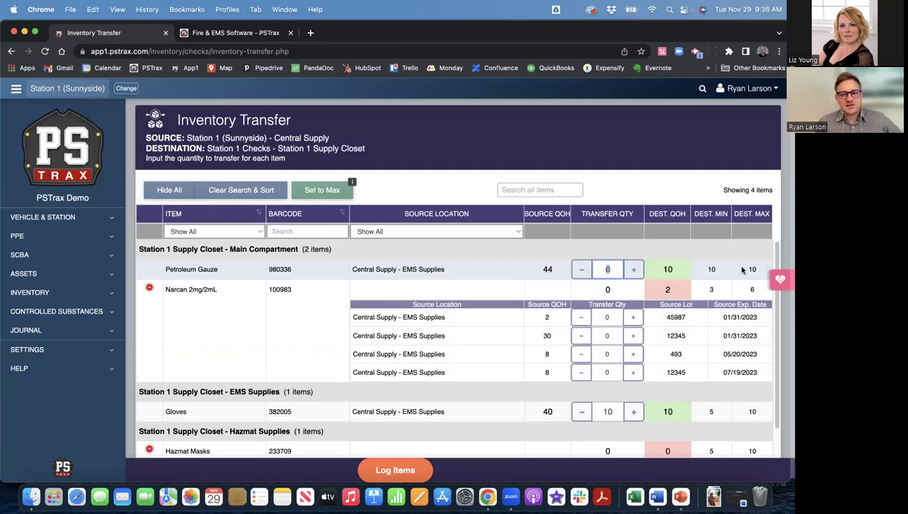
pyautogui.moveTo(756, 269); pyautogui.dragTo(745, 267)
pyautogui.scroll(-1, 628, 343)
pyautogui.click(608, 392)
pyautogui.doubleClick(609, 392)
pyautogui.click(749, 390)
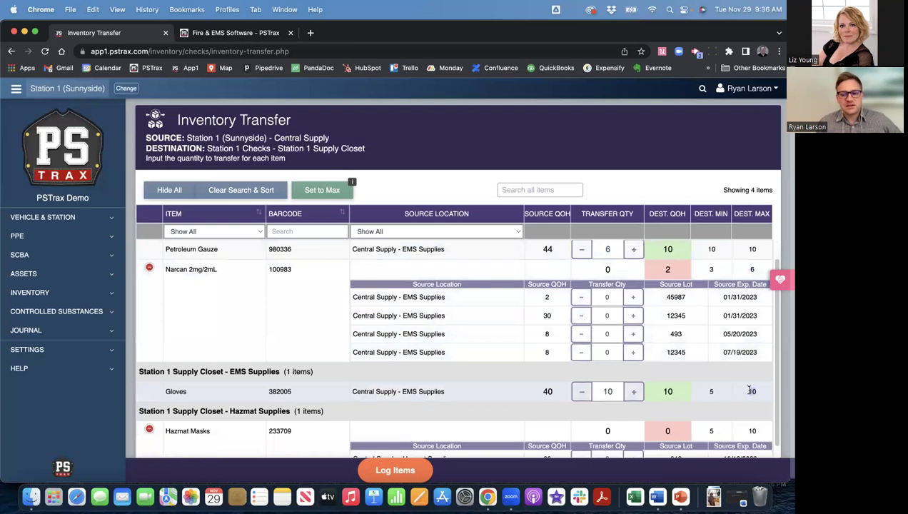
pyautogui.scroll(1, 599, 336)
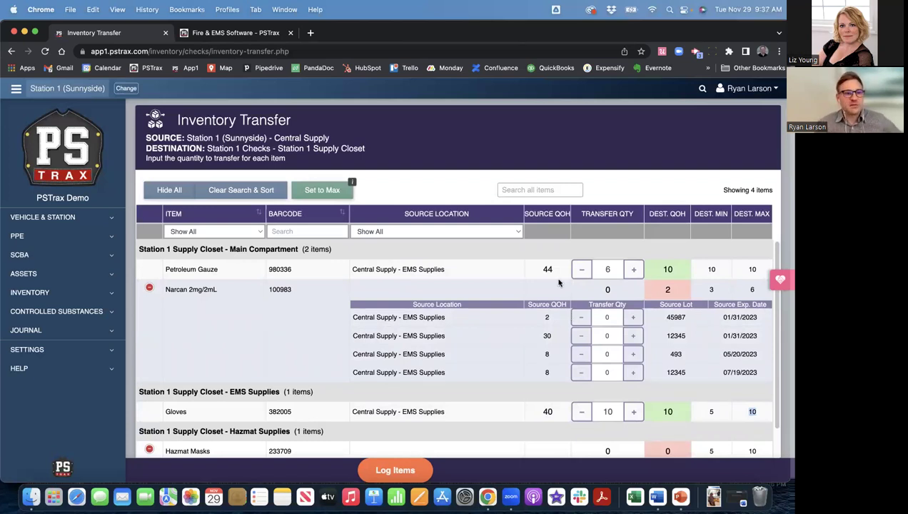
# Step: Set the Narcan 2mg/2mL transfer to 1 from lot 45987 and 3 from lot 12345 expiring 01/31/2023
pyautogui.doubleClick(167, 287)
pyautogui.moveTo(167, 287); pyautogui.dragTo(205, 288)
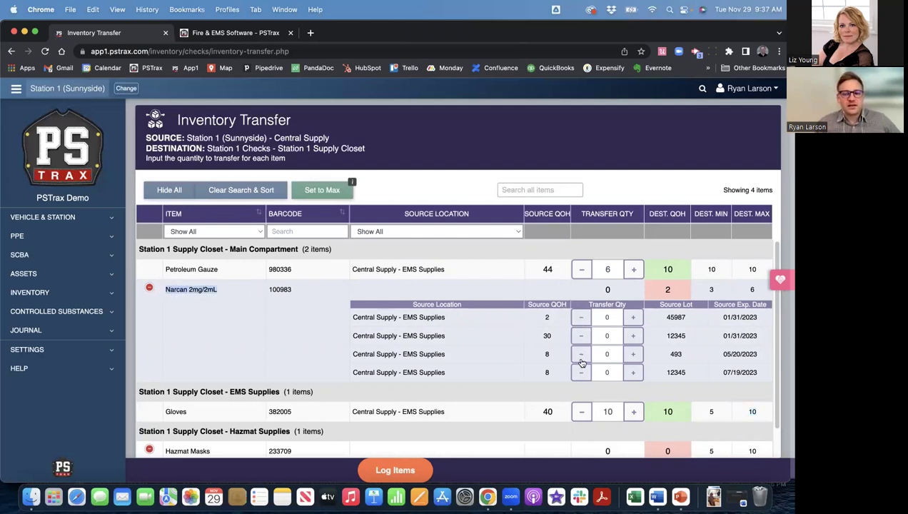
pyautogui.click(632, 321)
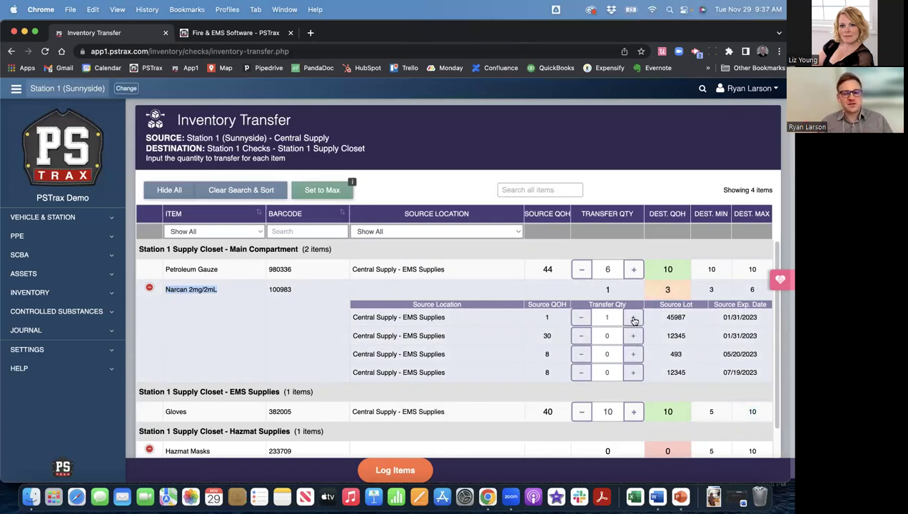
pyautogui.click(633, 336)
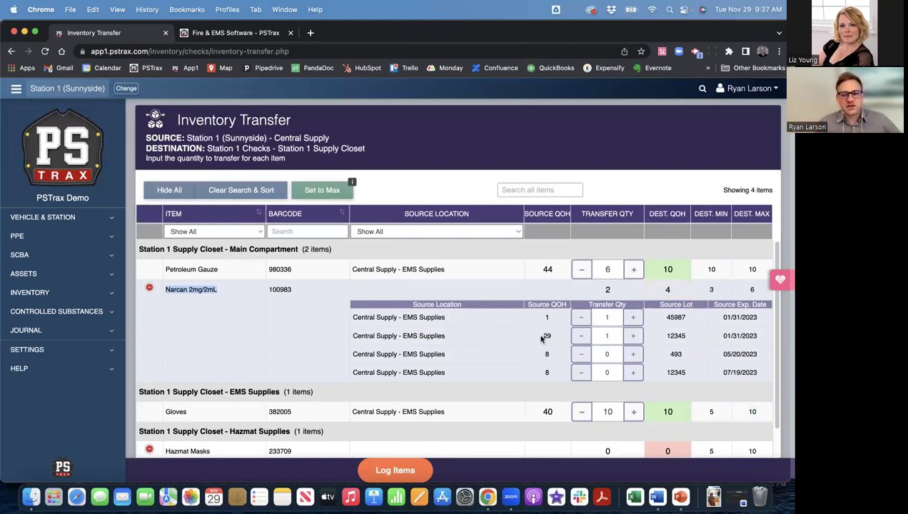
pyautogui.click(633, 335)
pyautogui.click(633, 335)
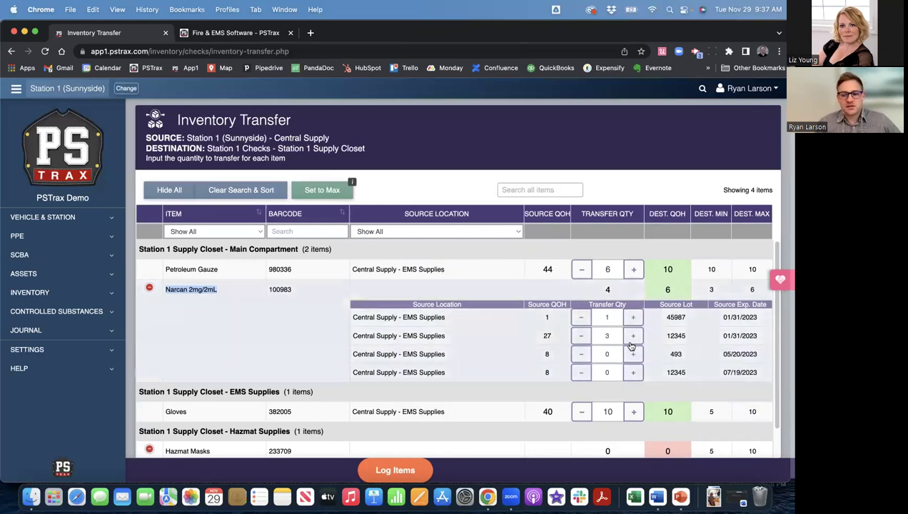
# Step: Set the Hazmat Masks transfer quantity from lot 013 to 10 and log the transferred items
pyautogui.scroll(-2, 620, 371)
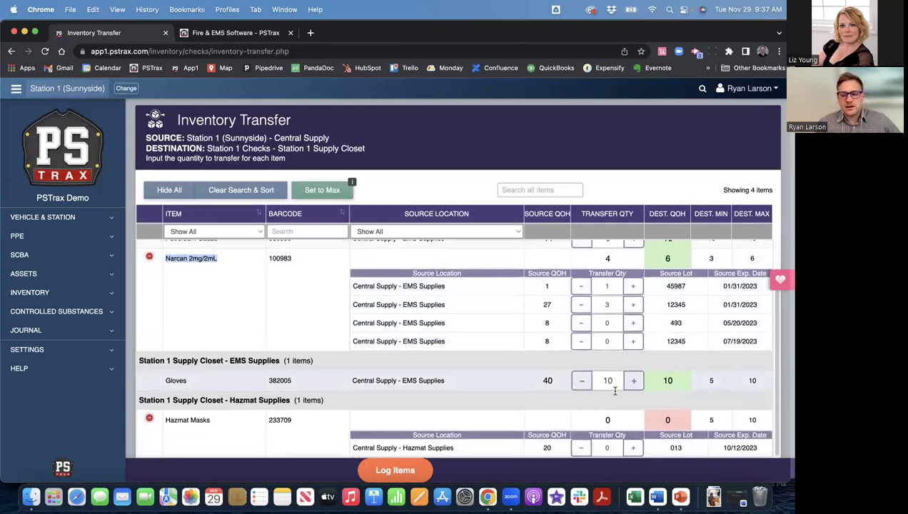
pyautogui.click(606, 448)
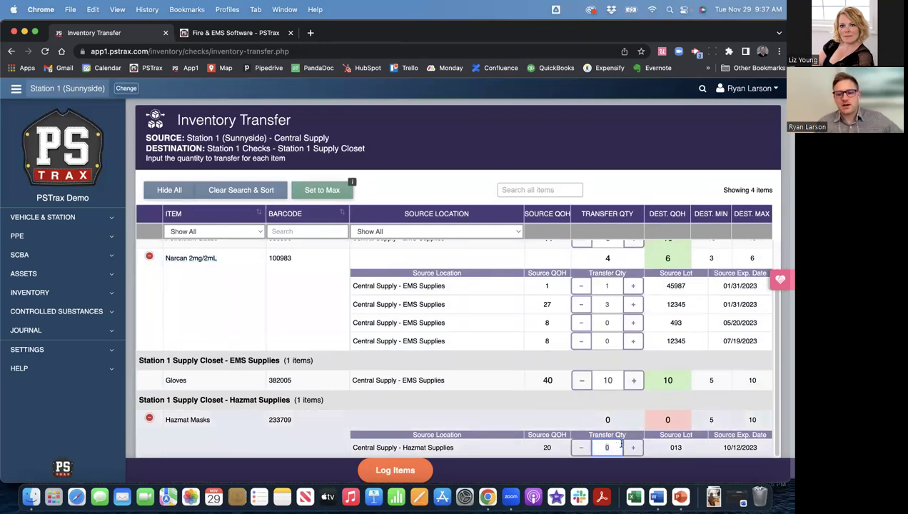
pyautogui.click(633, 448)
pyautogui.click(633, 448)
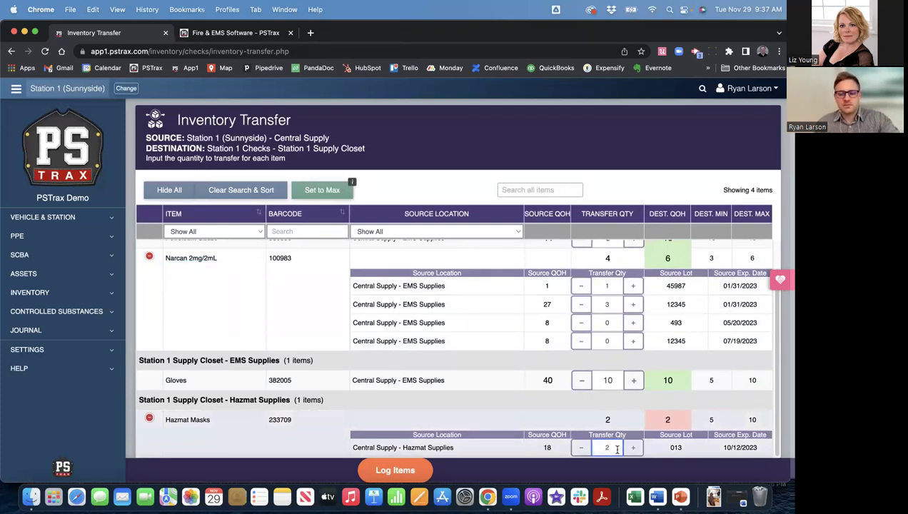
pyautogui.write('10')
pyautogui.click(550, 420)
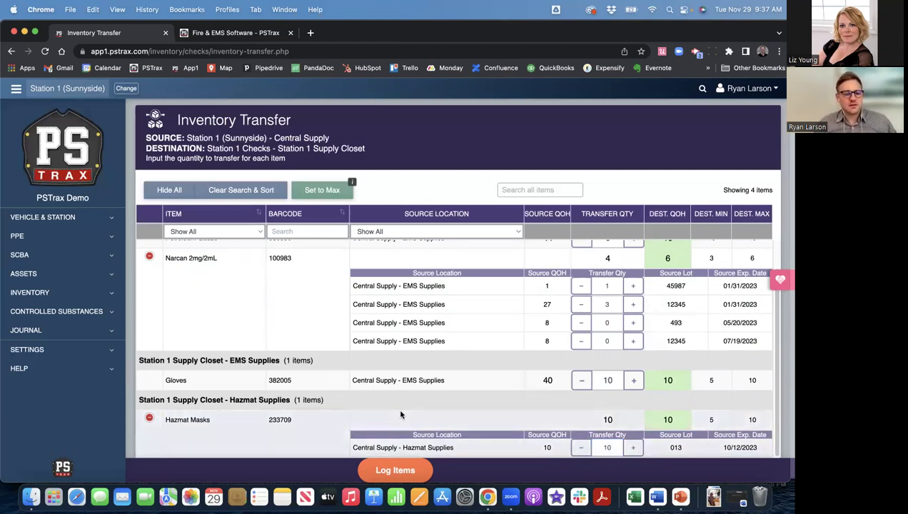
pyautogui.click(394, 471)
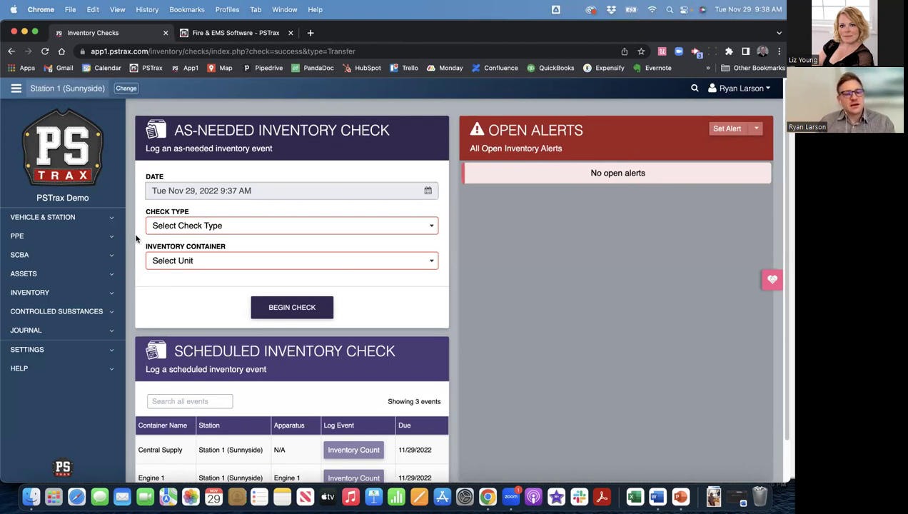
# Step: Begin an as-needed Usage check for the Medic 1 container
pyautogui.click(159, 235)
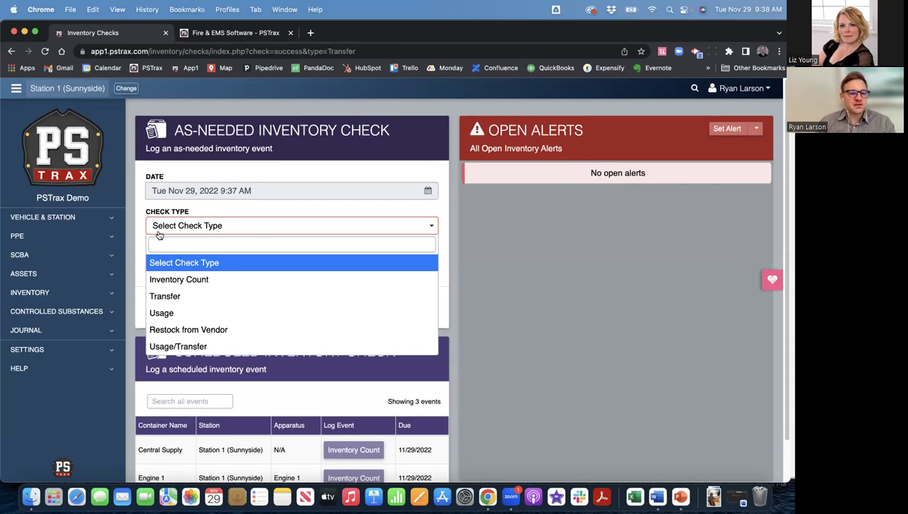
pyautogui.click(165, 313)
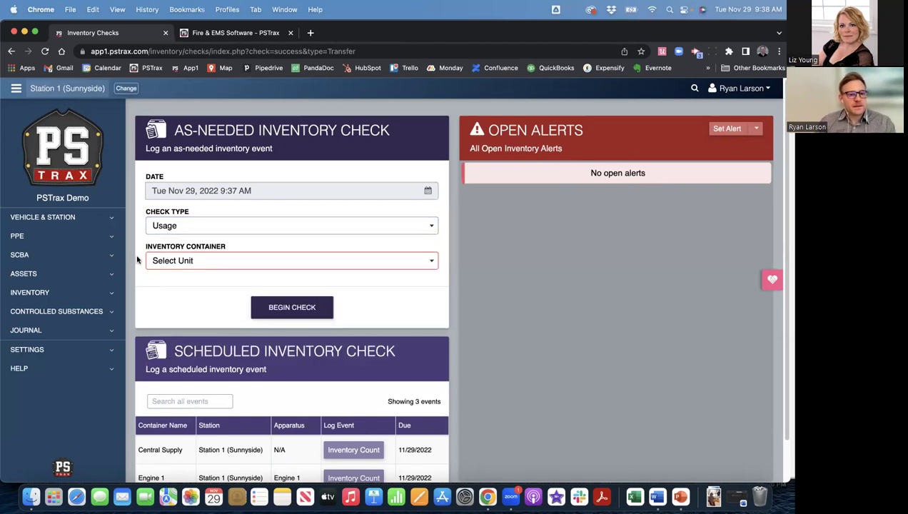
pyautogui.click(184, 262)
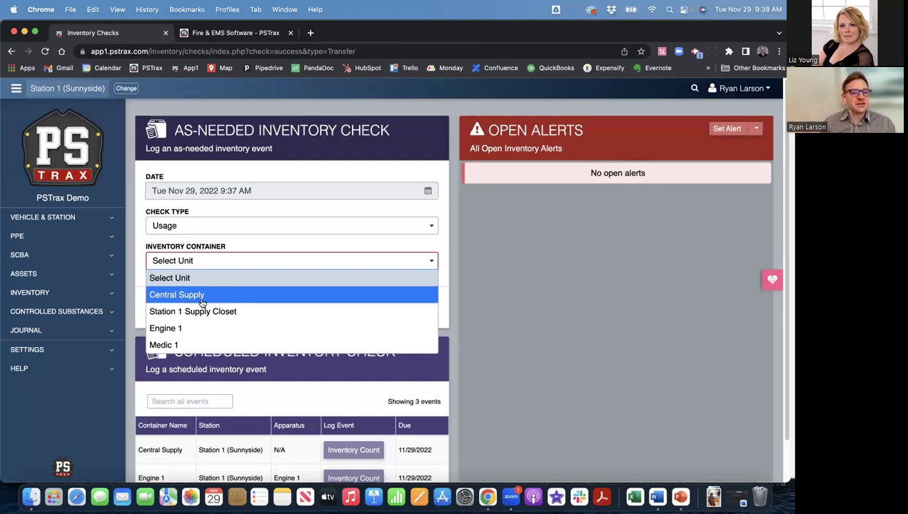
pyautogui.click(140, 261)
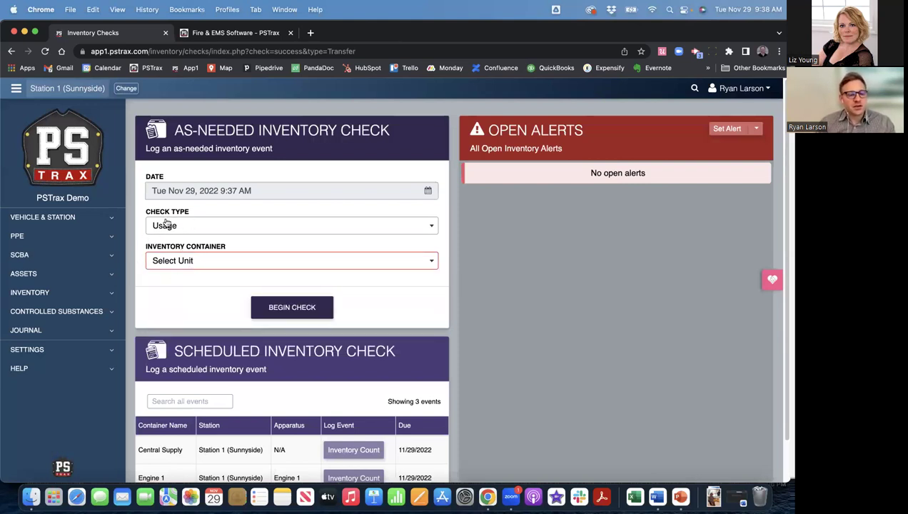
pyautogui.click(175, 269)
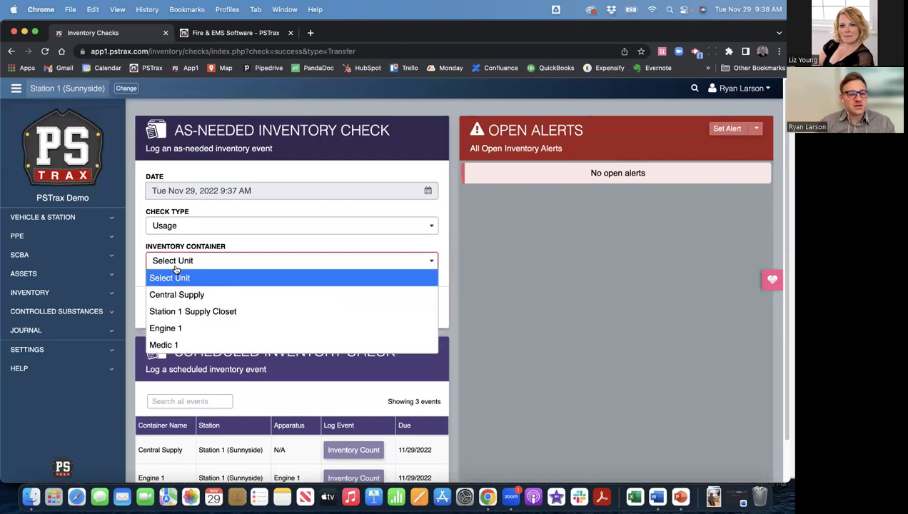
pyautogui.click(164, 345)
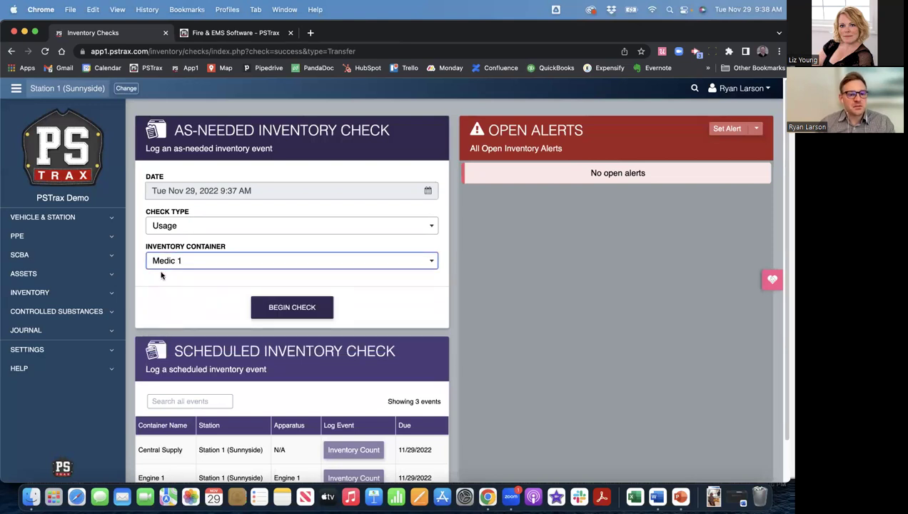
pyautogui.click(286, 310)
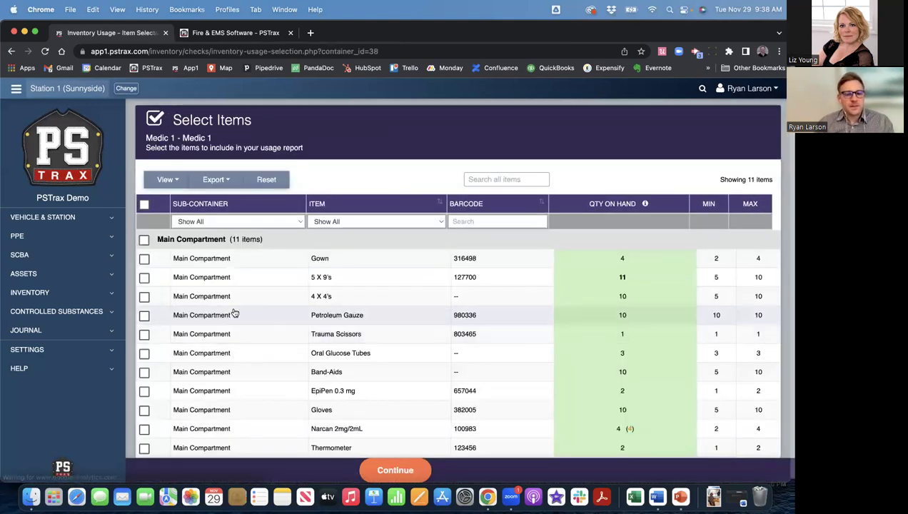
# Step: Include Gown and 4 X 4's in the Medic 1 usage report and proceed to the quantity entry
pyautogui.click(143, 258)
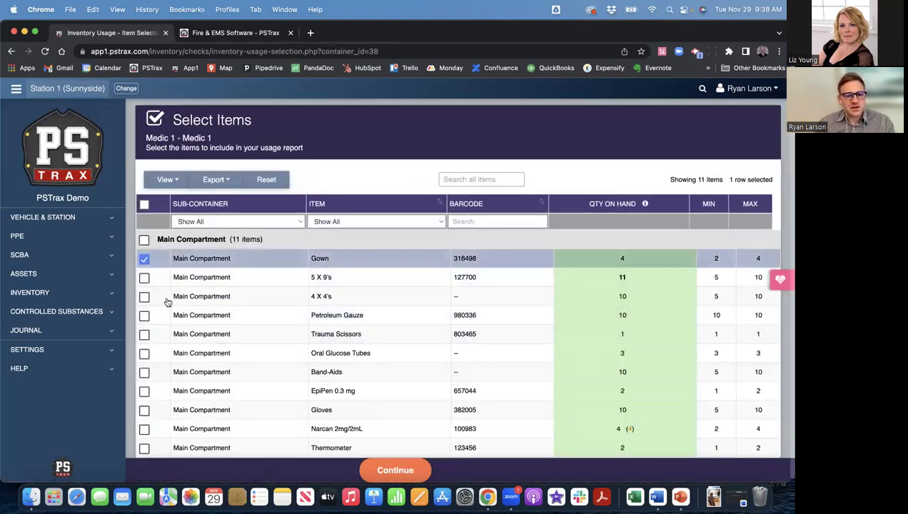
pyautogui.click(143, 296)
pyautogui.click(393, 473)
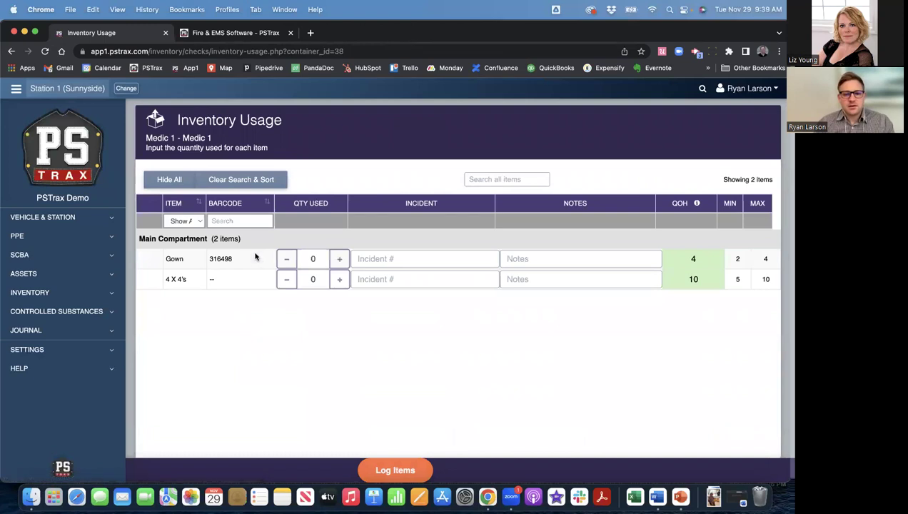
# Step: Record 3 Gowns and 2 4 X 4's as used on Medic 1, log the items and check the open alert
pyautogui.doubleClick(339, 260)
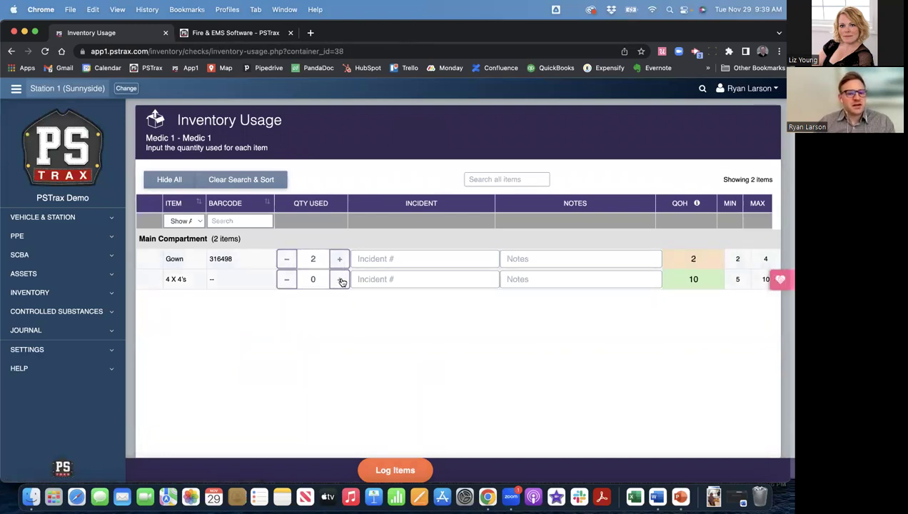
pyautogui.doubleClick(340, 279)
pyautogui.click(410, 257)
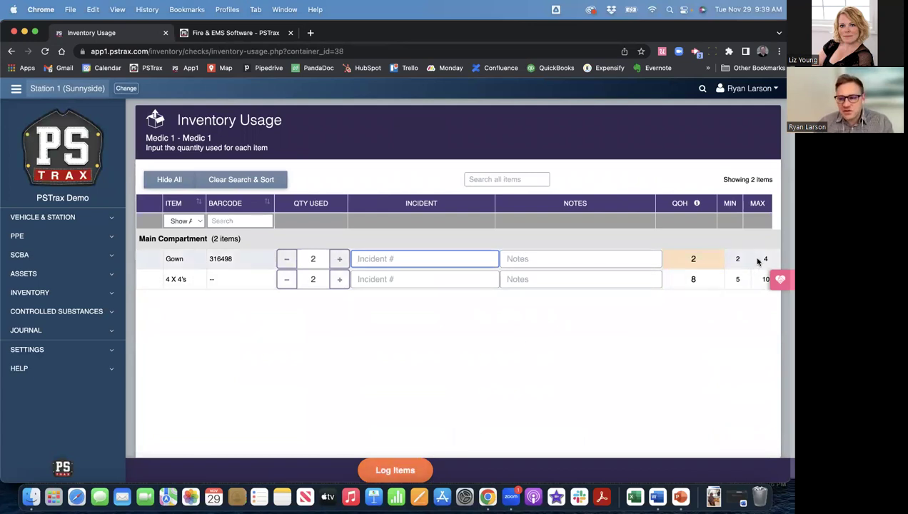
pyautogui.click(340, 259)
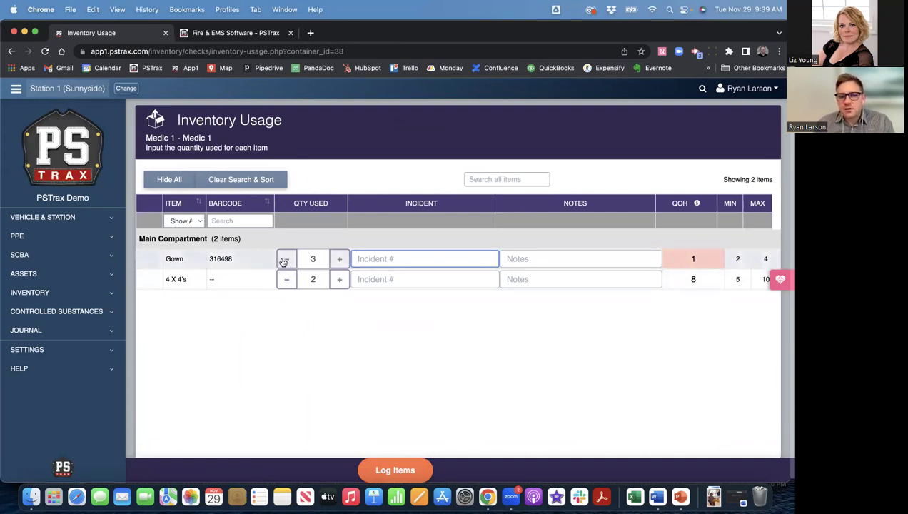
pyautogui.doubleClick(311, 258)
pyautogui.doubleClick(680, 263)
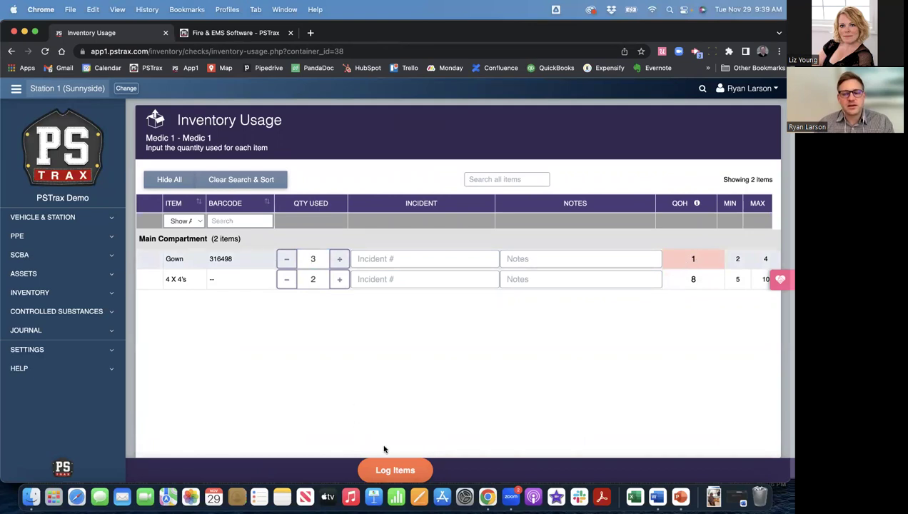
pyautogui.click(401, 474)
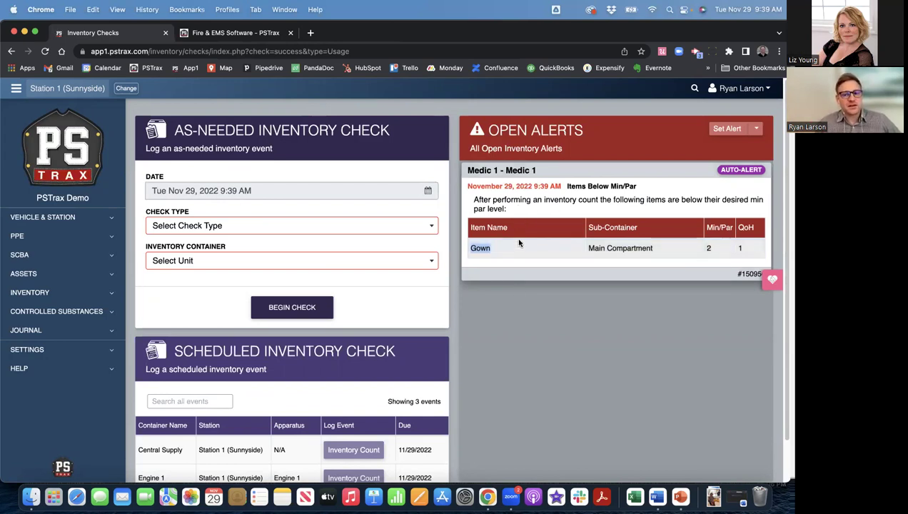
pyautogui.click(527, 282)
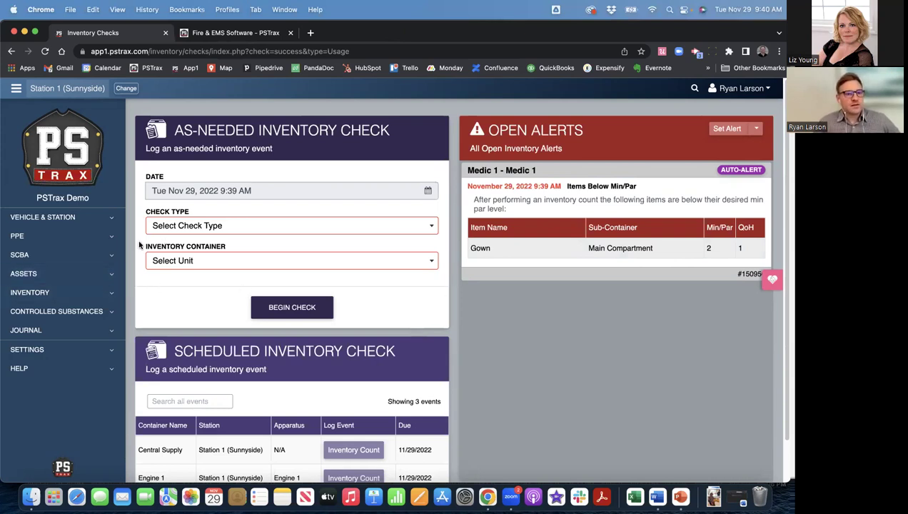
# Step: Begin an as-needed Restock from Vendor check for the Central Supply container
pyautogui.click(163, 227)
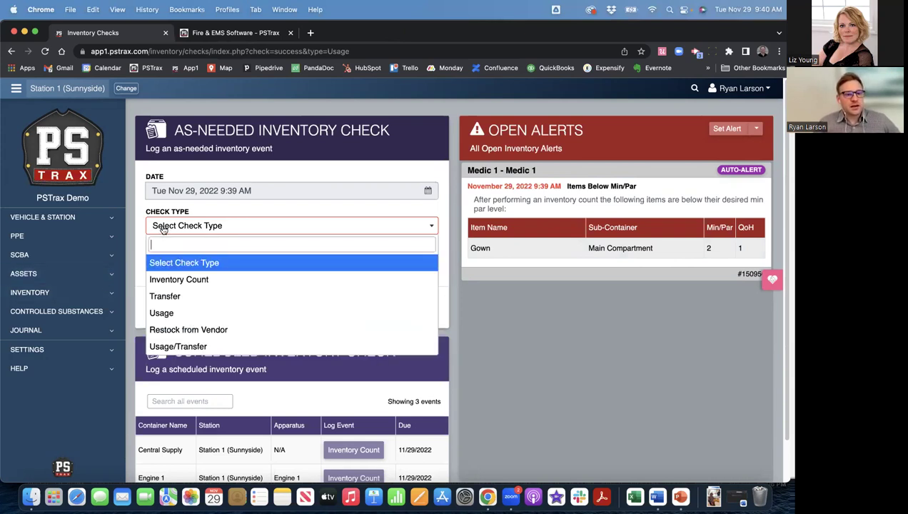
pyautogui.click(204, 331)
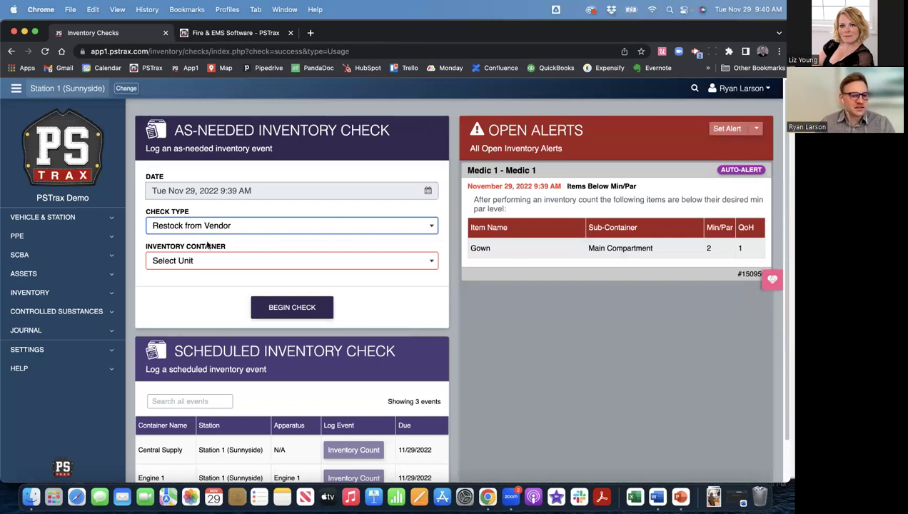
pyautogui.click(199, 264)
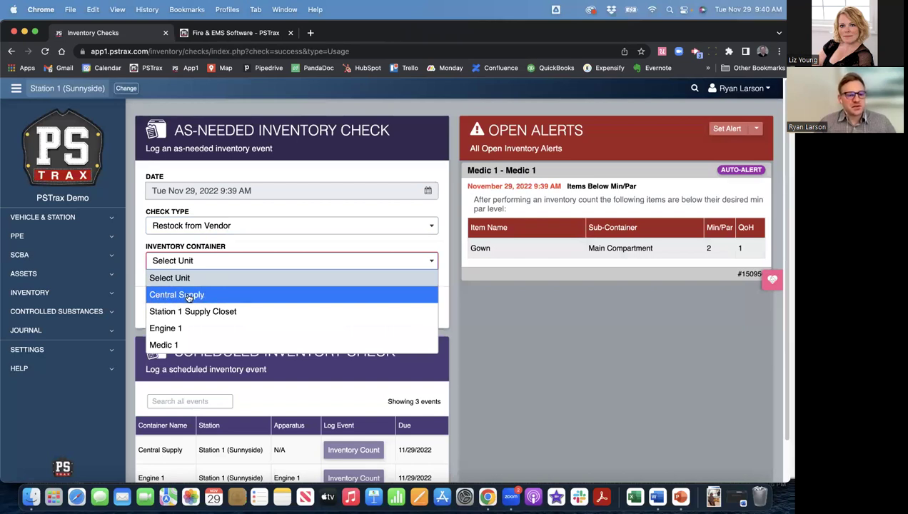
pyautogui.click(186, 295)
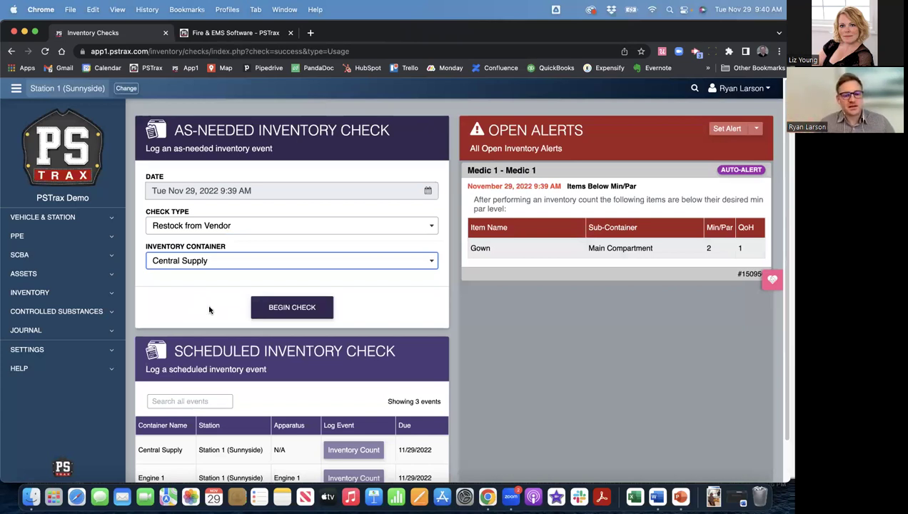
pyautogui.click(292, 307)
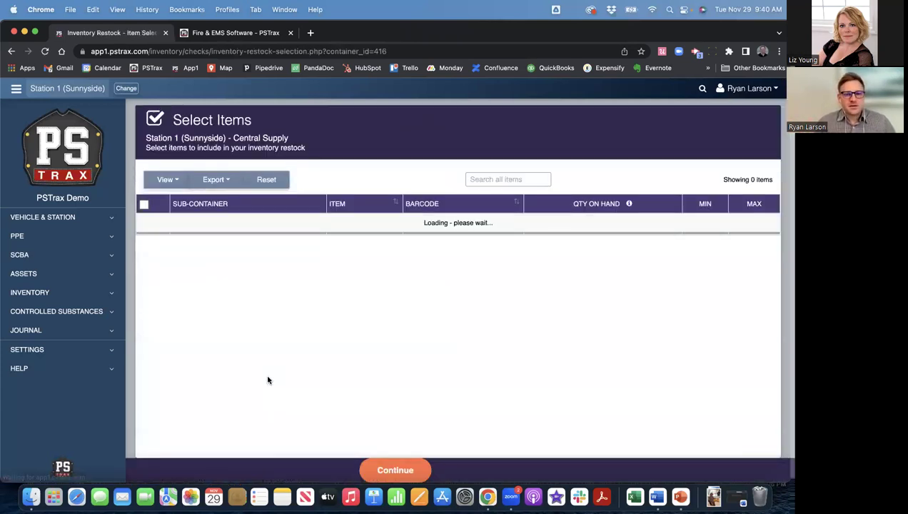
# Step: Include Hazmat Masks, Gloves and Petroleum Gauze in the Central Supply restock and proceed to the quantity entry
pyautogui.scroll(-10, 282, 360)
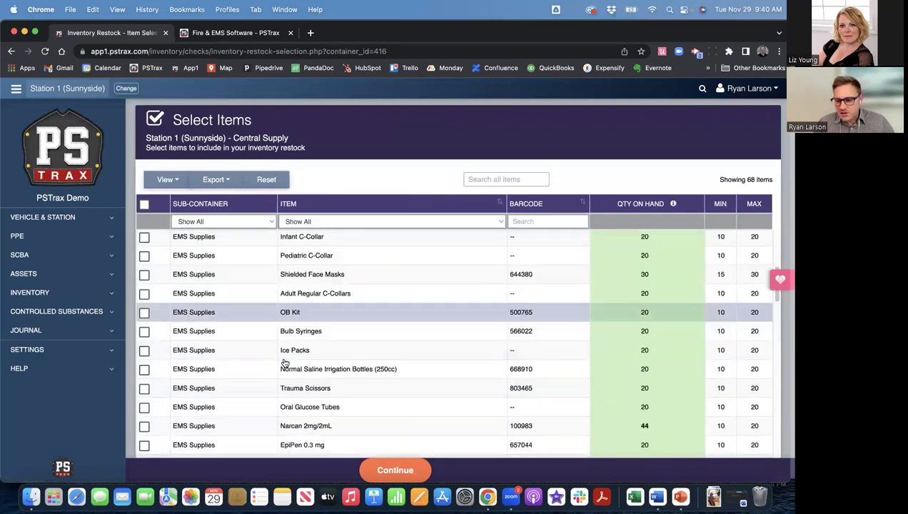
pyautogui.scroll(-10, 284, 362)
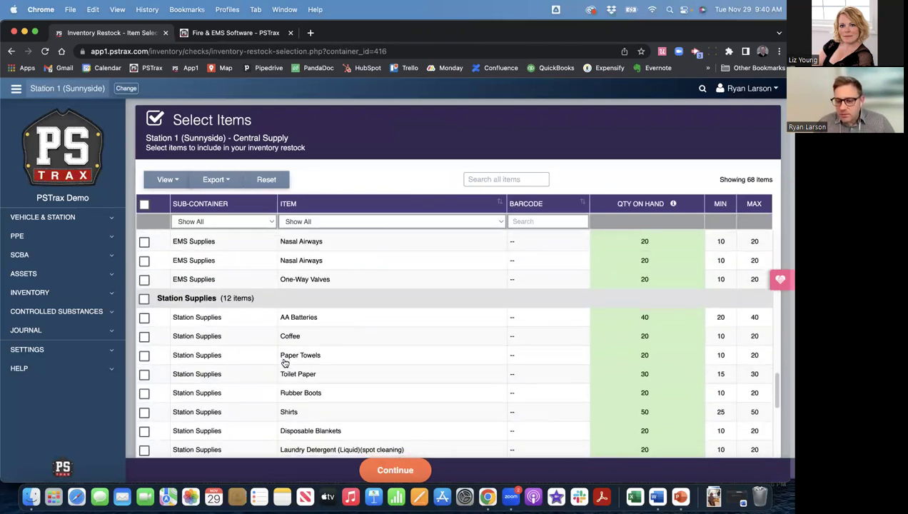
pyautogui.scroll(-3, 283, 363)
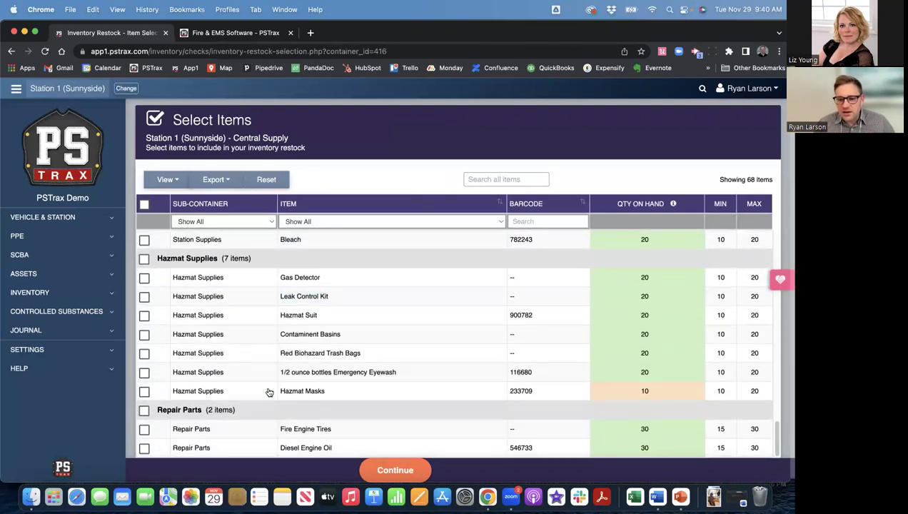
pyautogui.click(145, 392)
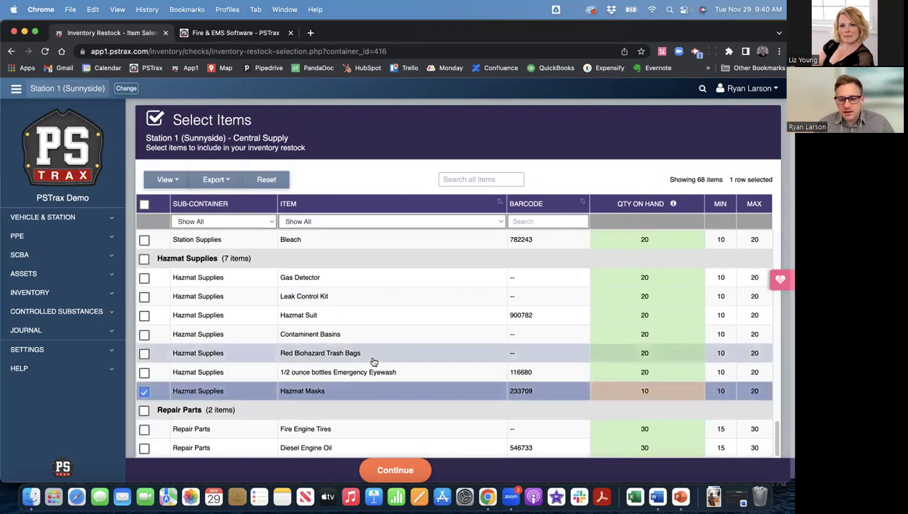
pyautogui.scroll(15, 353, 331)
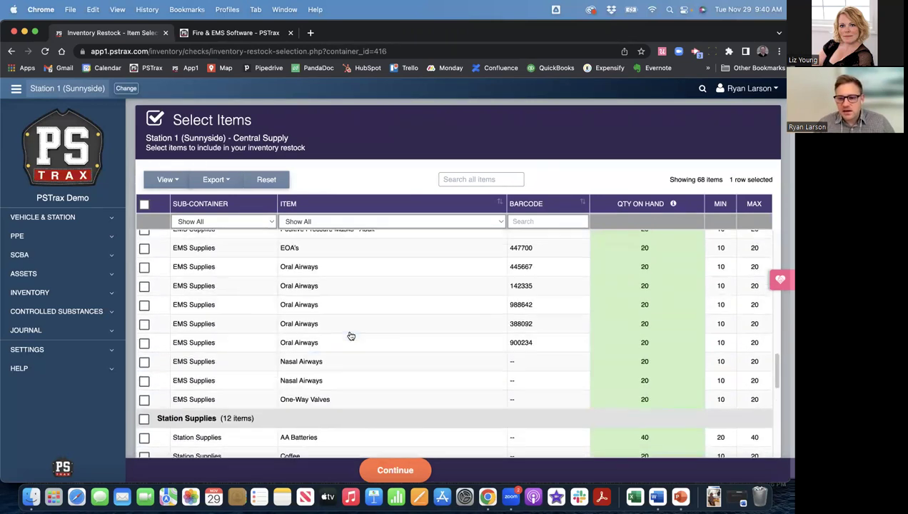
pyautogui.click(144, 263)
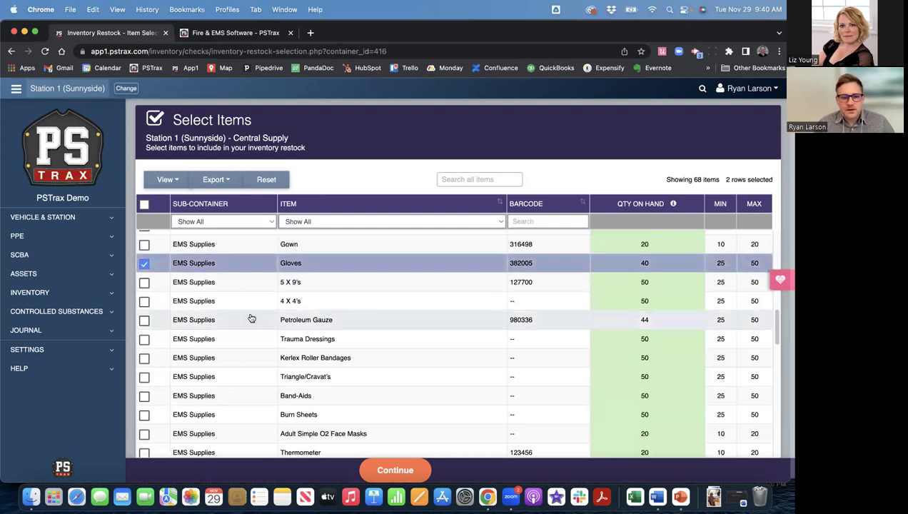
pyautogui.click(142, 320)
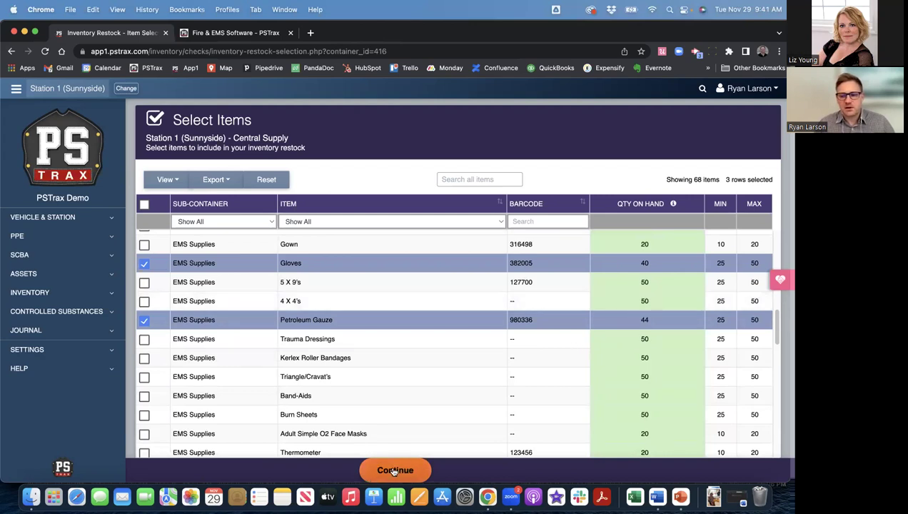
pyautogui.click(395, 470)
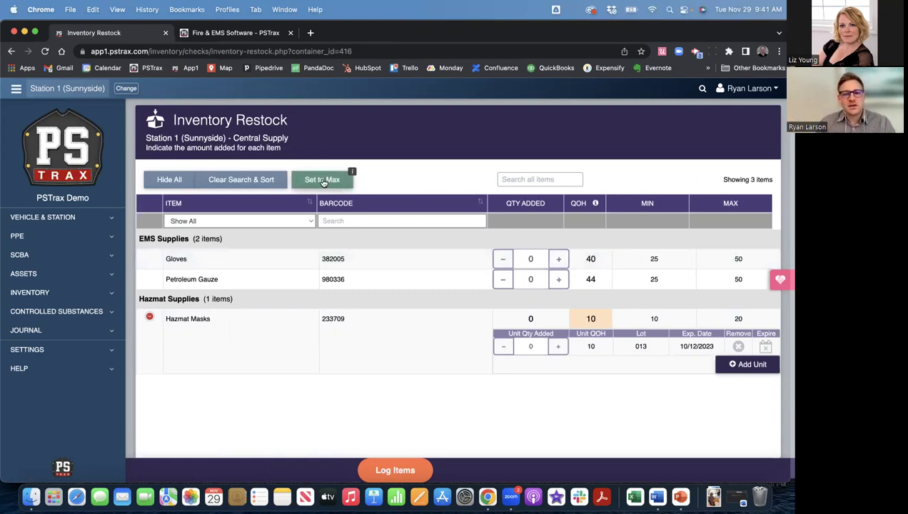
# Step: Fill the added quantities up to the maximum, with 10 for Gloves and 6 for Petroleum Gauze
pyautogui.click(323, 180)
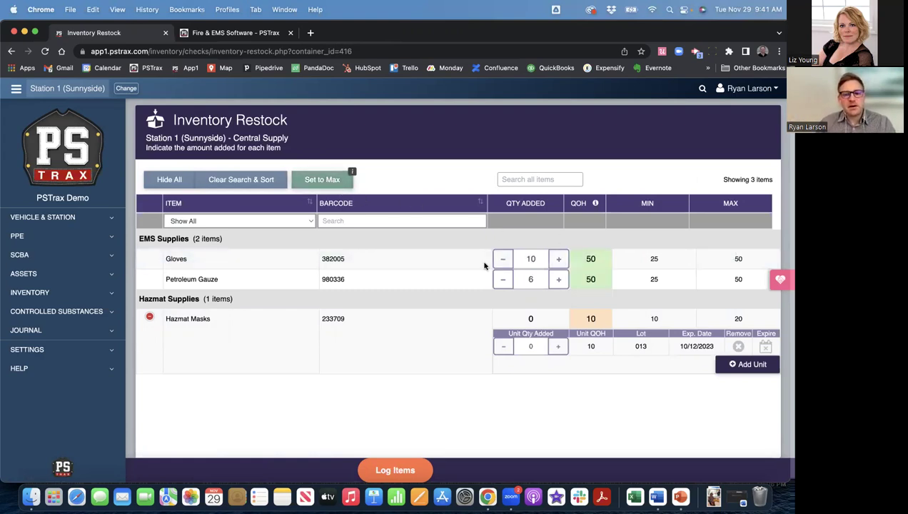
pyautogui.doubleClick(522, 260)
pyautogui.press('BackSpace')
pyautogui.write('10')
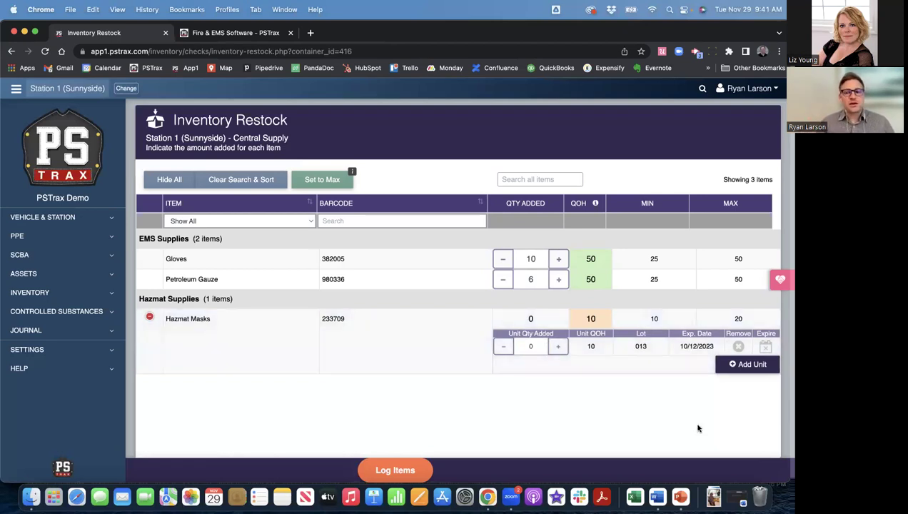
# Step: Add a second unit to Hazmat Masks with an added quantity of 10 and lot number 100
pyautogui.tripleClick(698, 346)
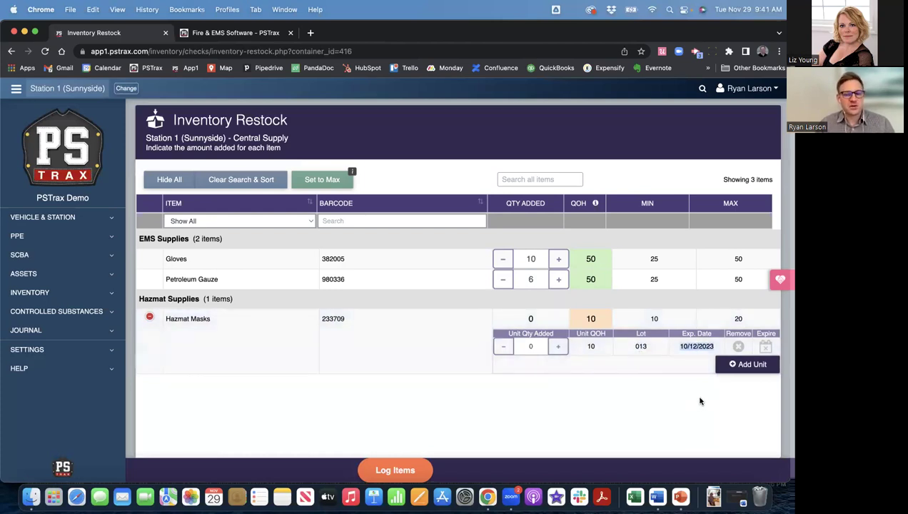
pyautogui.click(748, 364)
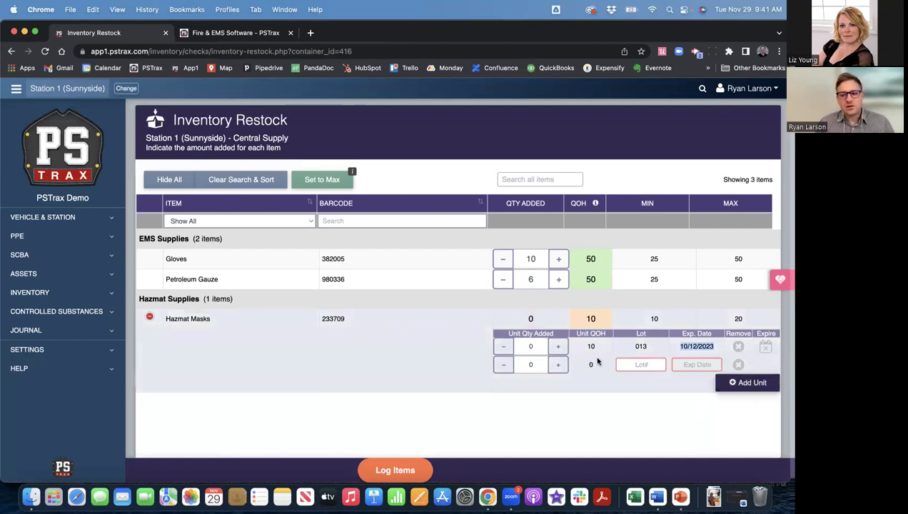
pyautogui.click(558, 364)
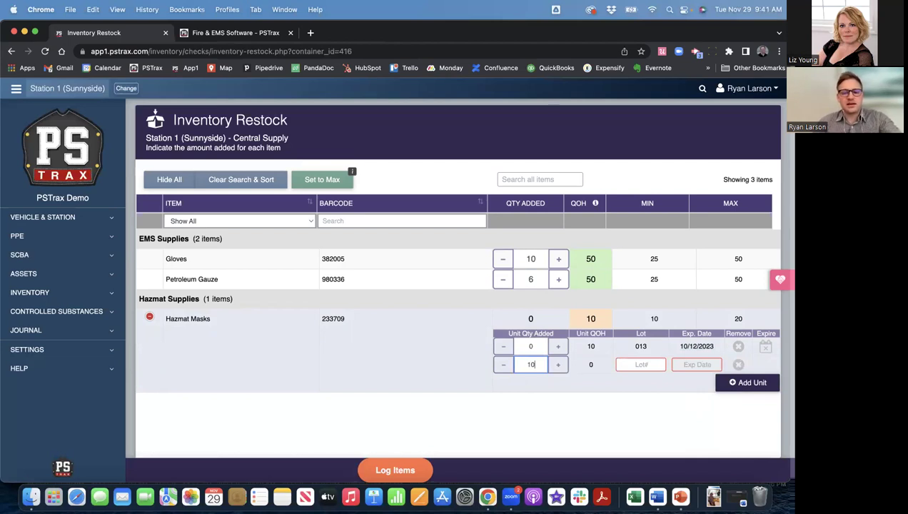
pyautogui.click(585, 367)
pyautogui.click(636, 364)
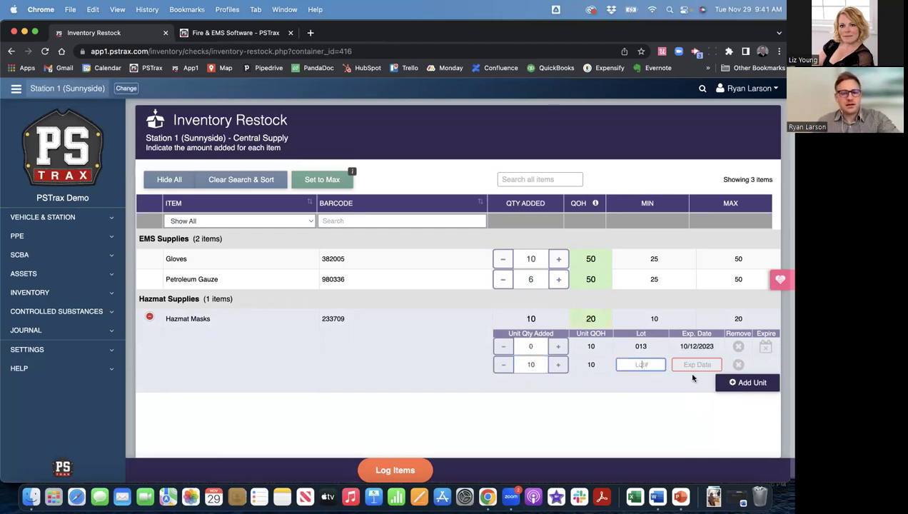
pyautogui.write('100')
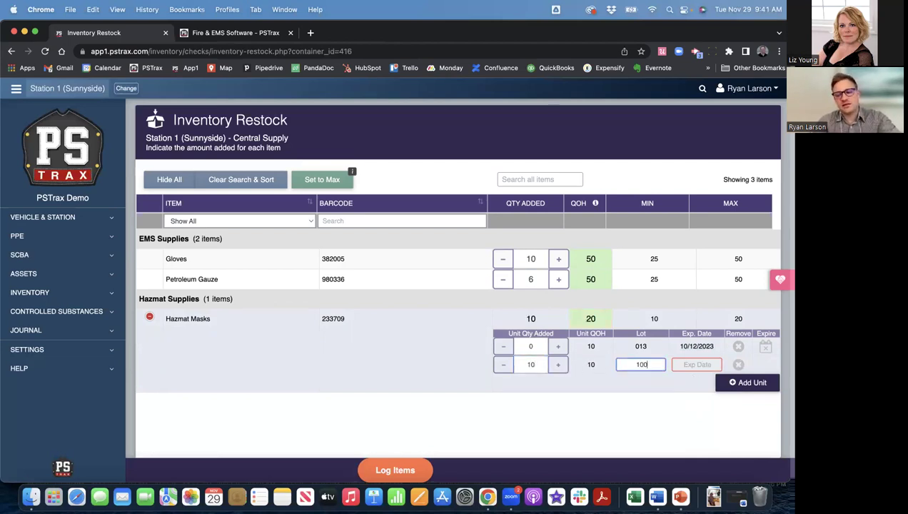
# Step: Set the new Hazmat Masks unit's expiration date to 11/22/2023 and log the restocked items
pyautogui.click(703, 364)
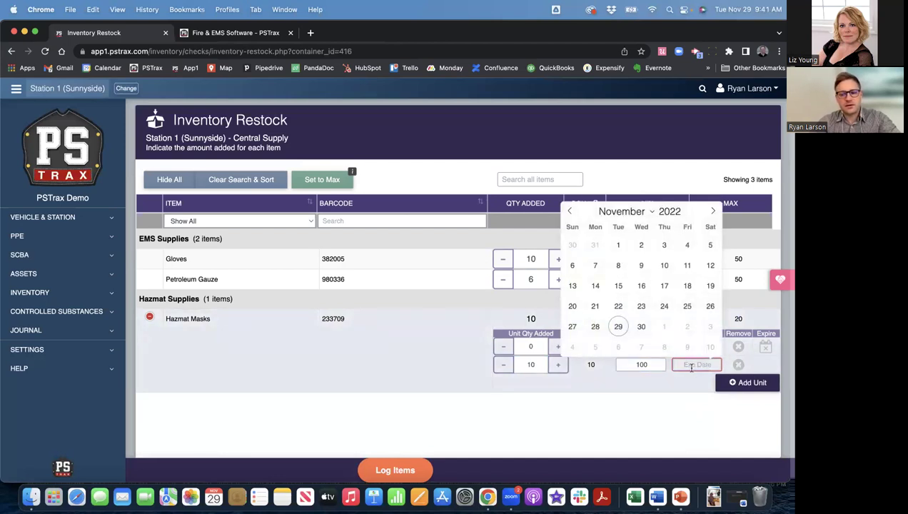
pyautogui.click(686, 211)
pyautogui.click(640, 306)
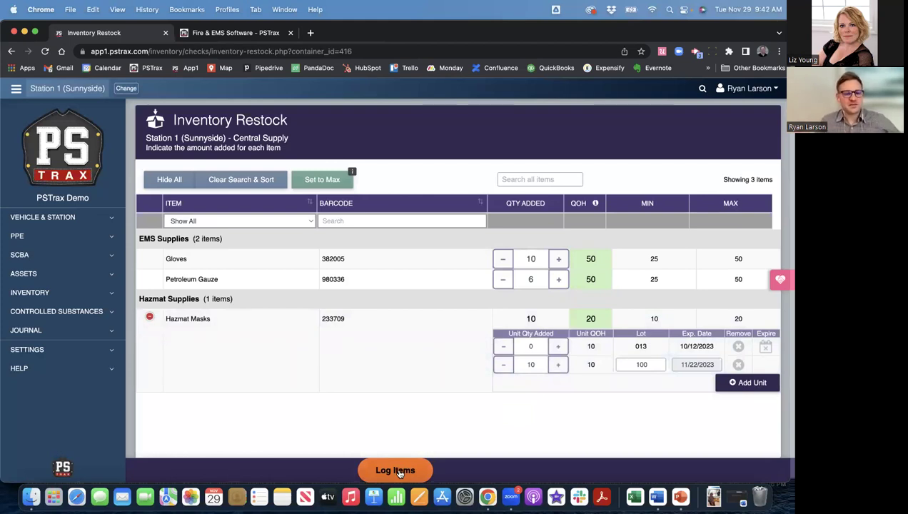
pyautogui.click(397, 469)
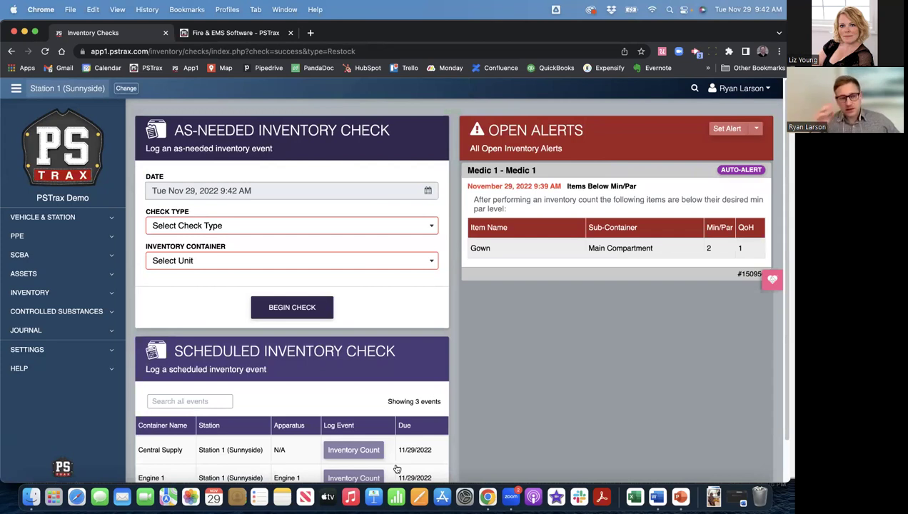
# Step: Open the Inventory List search
pyautogui.click(36, 292)
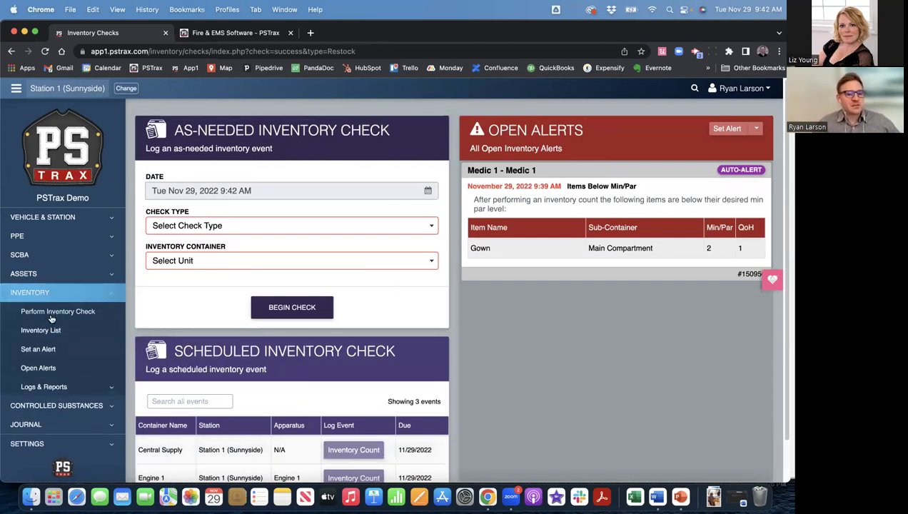
pyautogui.click(47, 330)
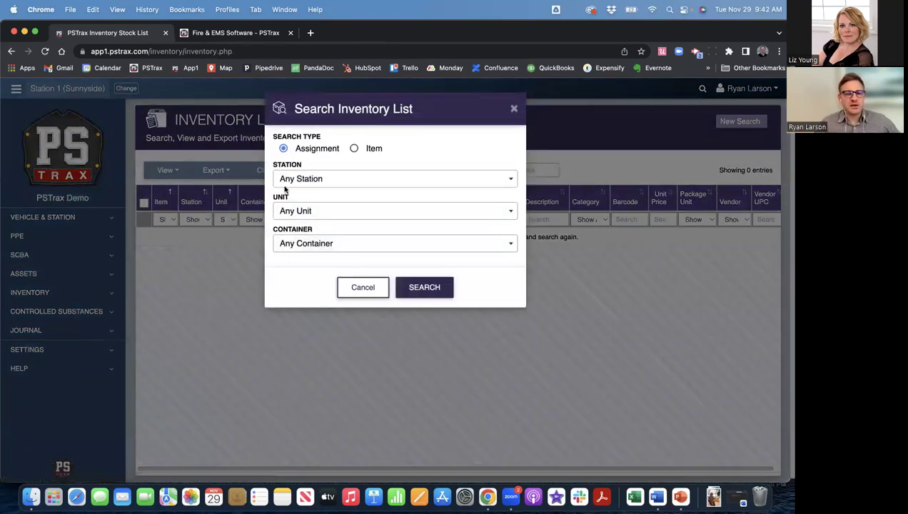
pyautogui.click(295, 179)
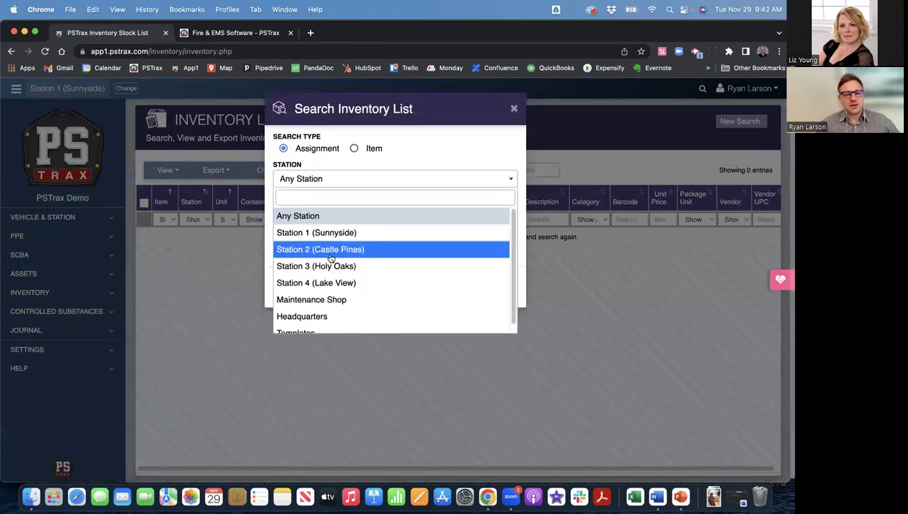
pyautogui.scroll(-1, 325, 284)
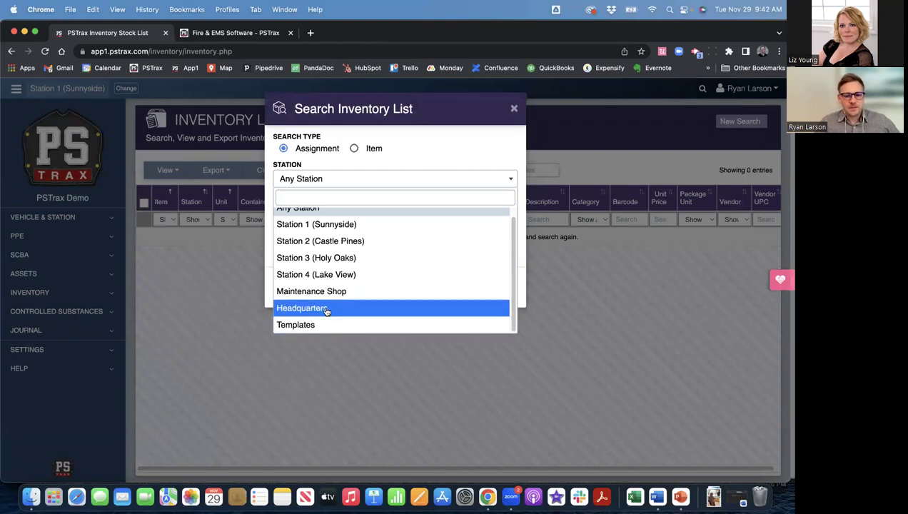
pyautogui.click(316, 308)
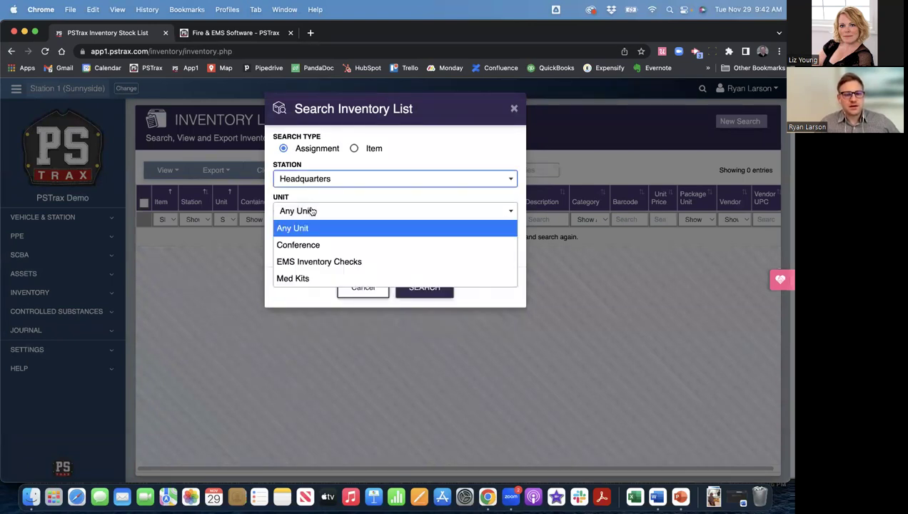
pyautogui.click(316, 180)
pyautogui.click(318, 233)
pyautogui.click(317, 210)
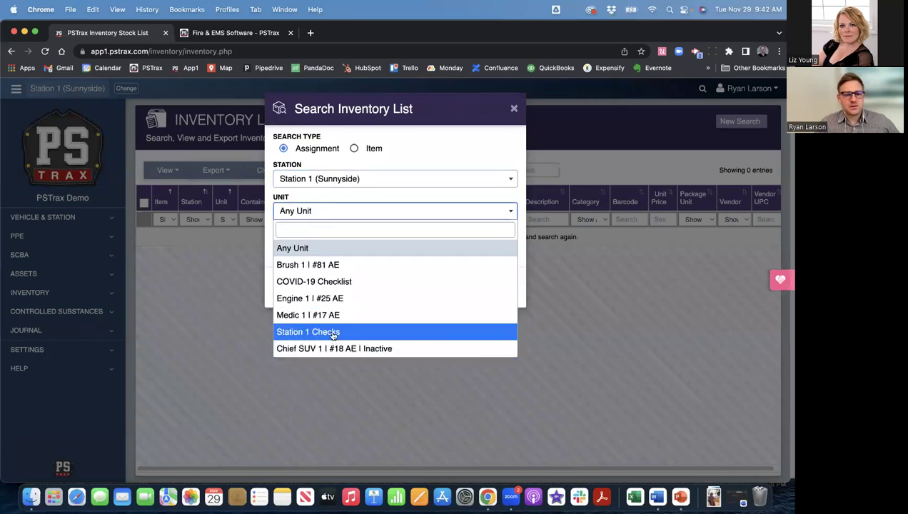
pyautogui.click(331, 179)
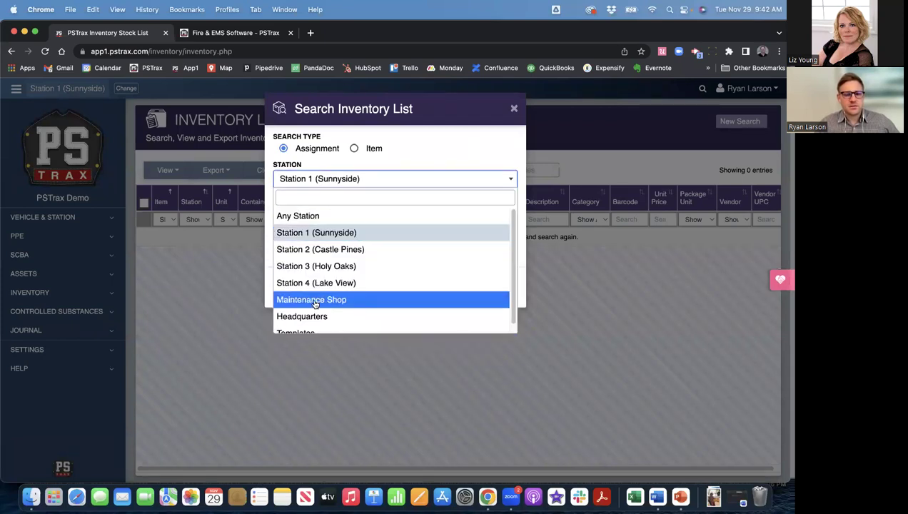
pyautogui.scroll(-1, 315, 312)
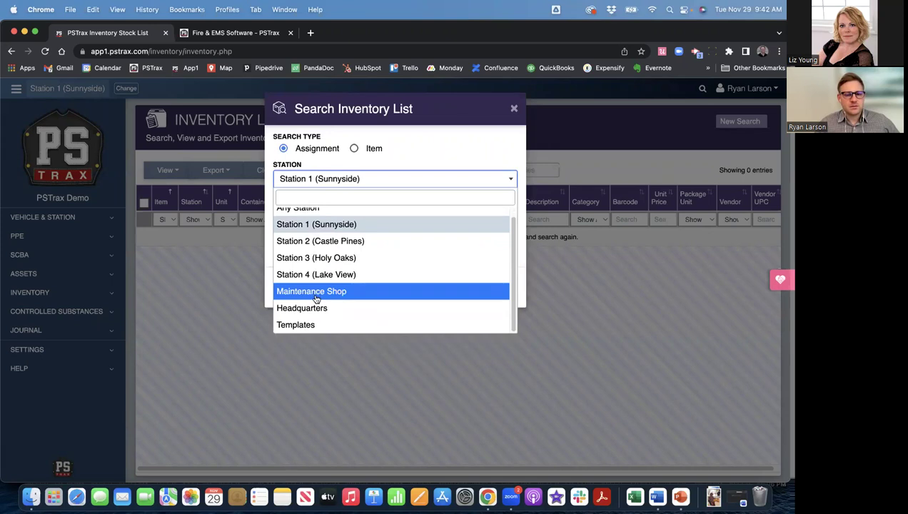
pyautogui.click(315, 293)
pyautogui.click(317, 212)
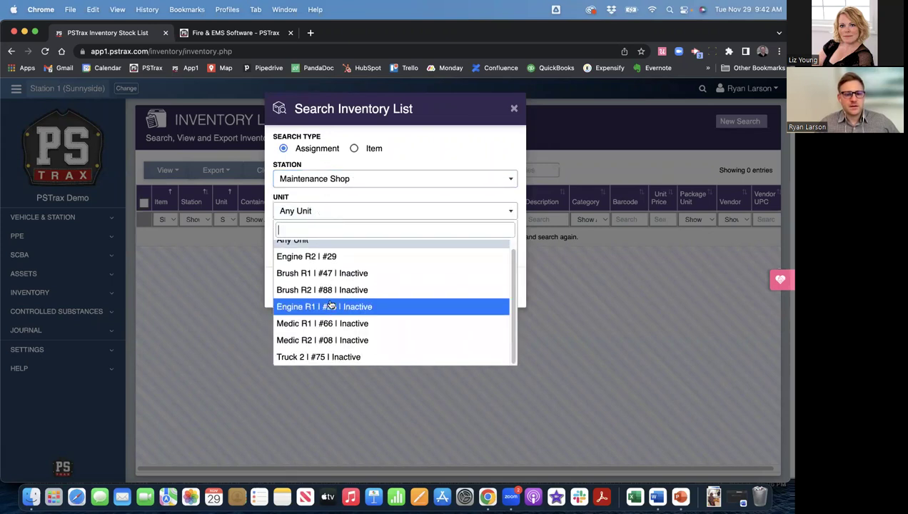
pyautogui.click(375, 166)
pyautogui.click(310, 178)
pyautogui.click(306, 213)
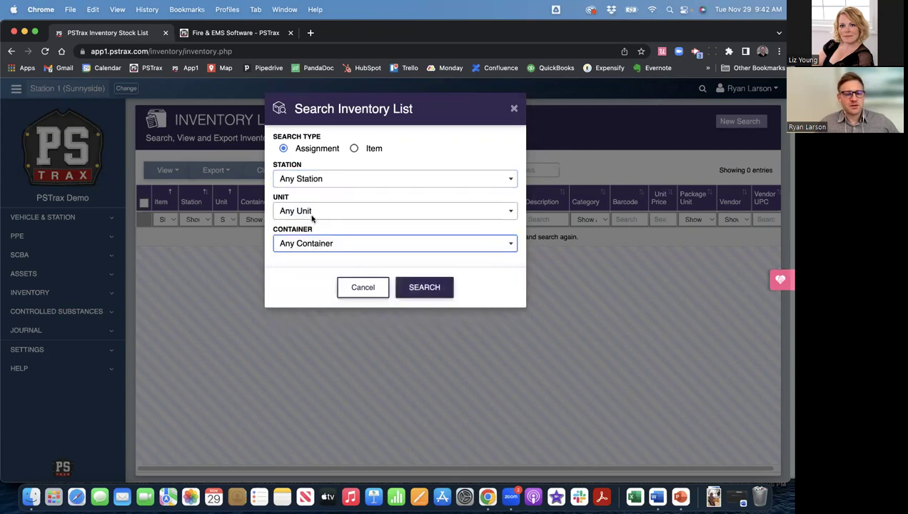
# Step: Search the inventory list for the Central Supply container, leaving station and unit as Any
pyautogui.click(318, 244)
pyautogui.click(330, 314)
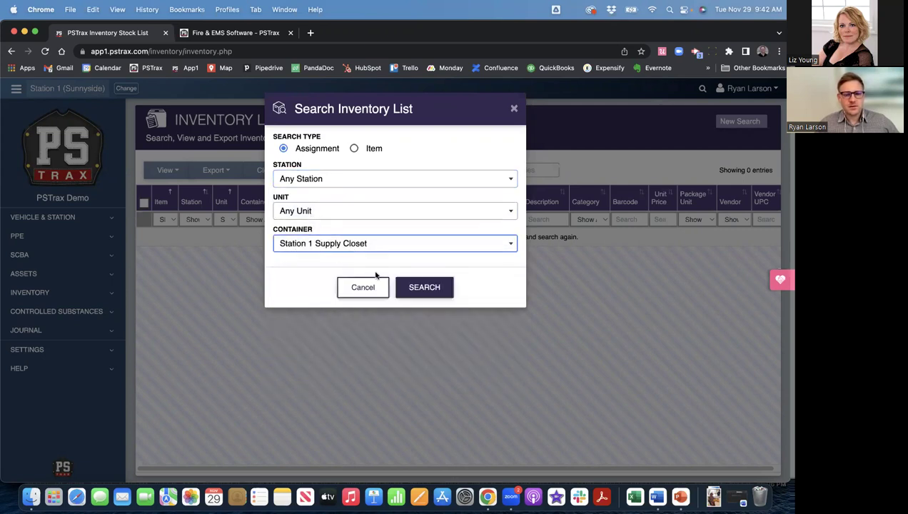
pyautogui.click(332, 245)
pyautogui.click(329, 366)
pyautogui.click(425, 287)
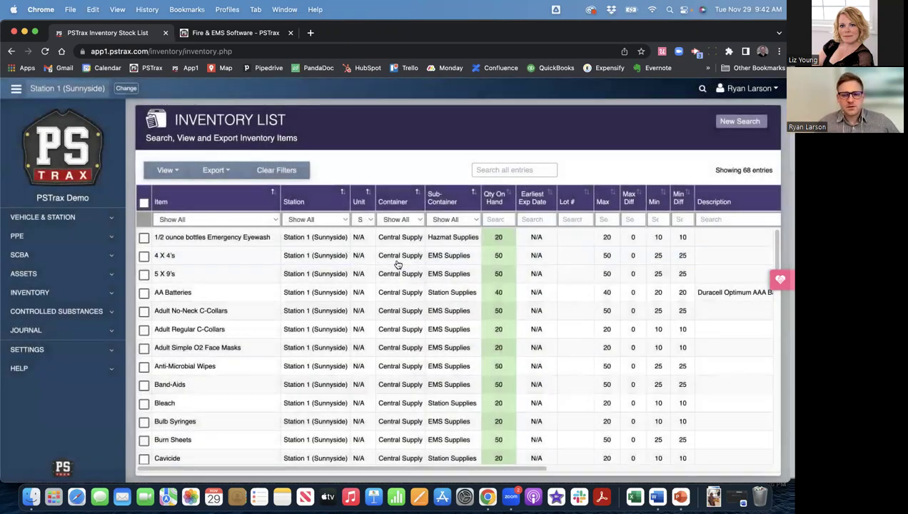
# Step: Review the lots and expirations of Hazmat Masks by searching the list for "hazmat", and clear the search
pyautogui.click(499, 170)
pyautogui.write('hazmat')
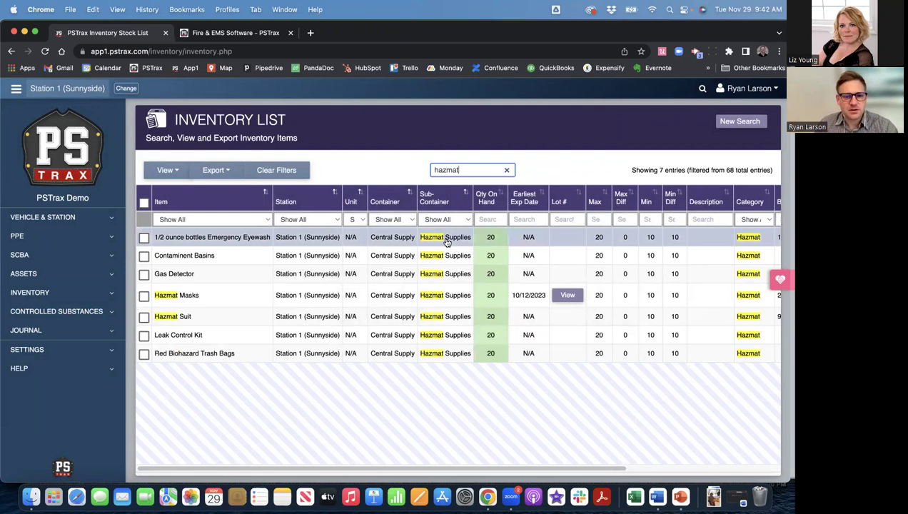
pyautogui.click(530, 297)
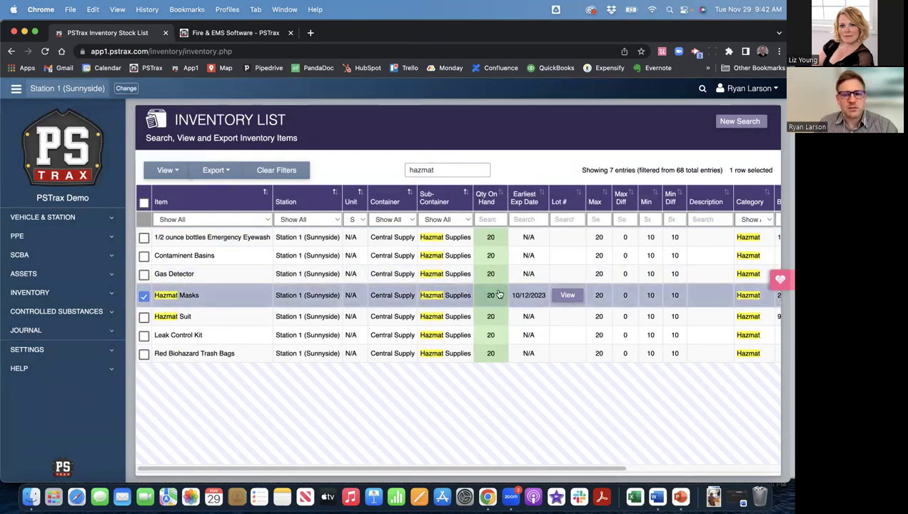
pyautogui.click(550, 295)
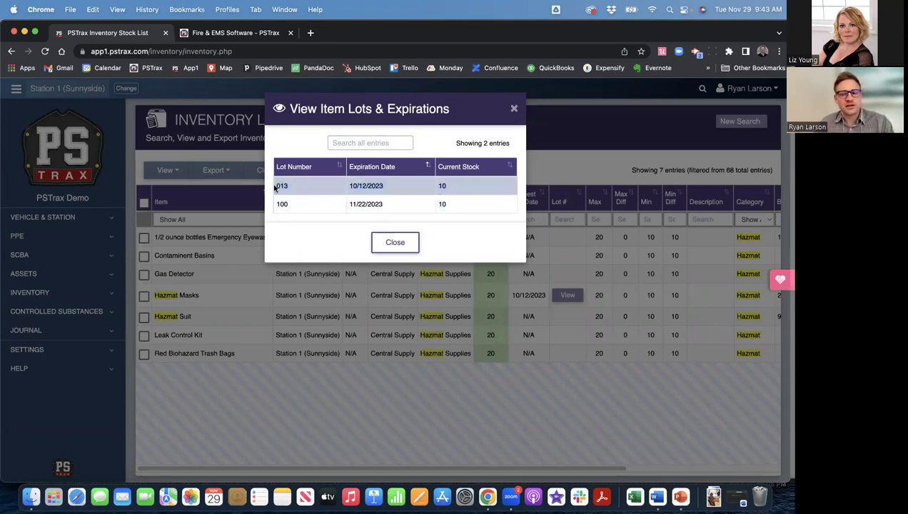
pyautogui.click(392, 244)
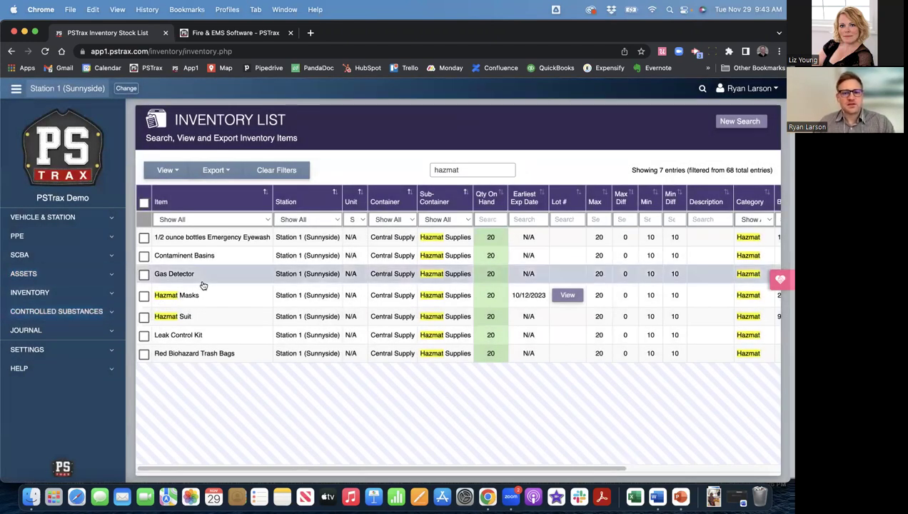
pyautogui.click(506, 171)
pyautogui.press('super+a')
pyautogui.press('BackSpace')
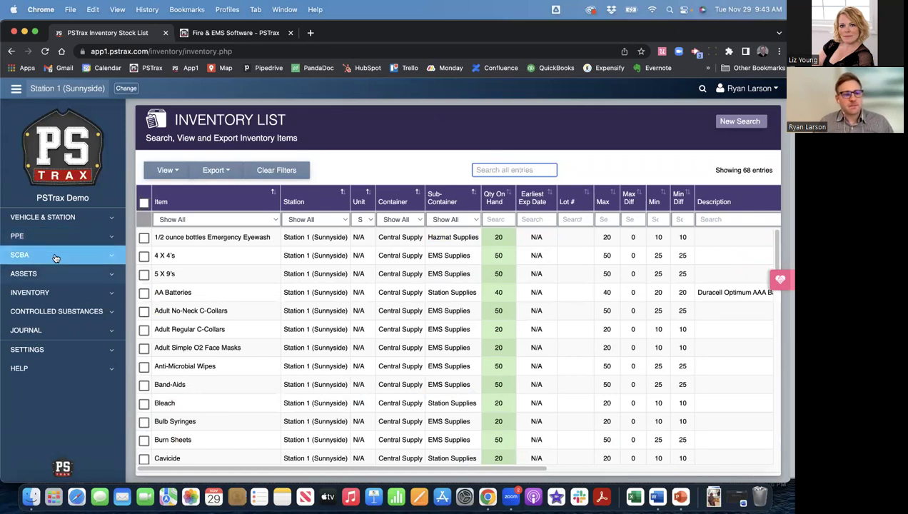
# Step: Open the inventory Trend Report search and choose Station 1 (Sunnyside) as the station
pyautogui.click(57, 293)
pyautogui.click(61, 386)
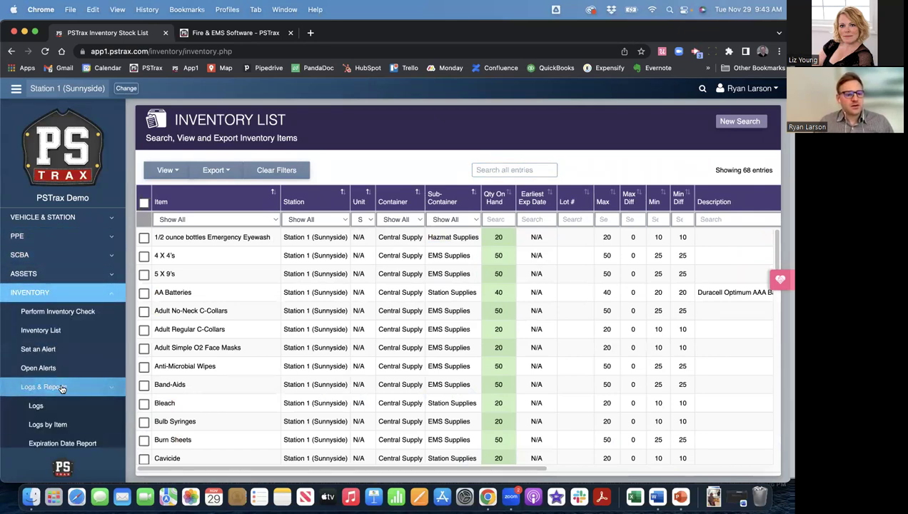
pyautogui.scroll(-3, 63, 371)
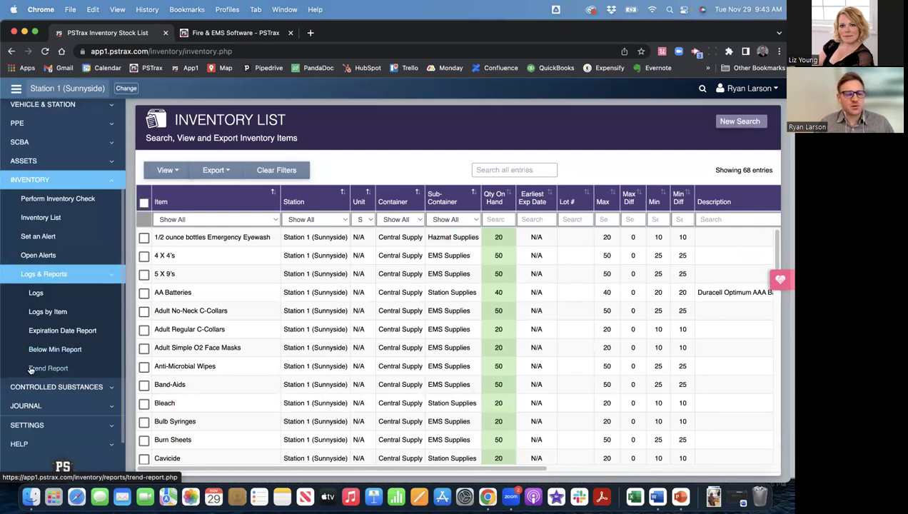
pyautogui.click(50, 368)
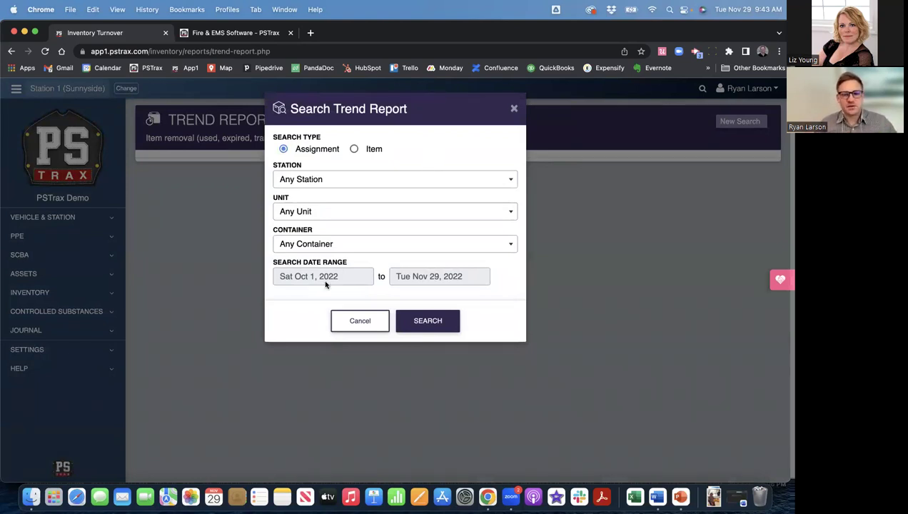
pyautogui.click(309, 178)
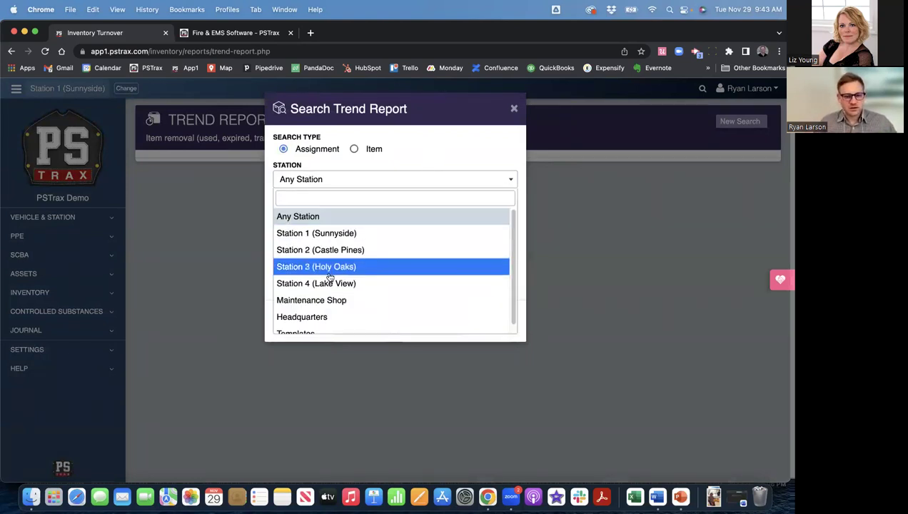
pyautogui.click(316, 225)
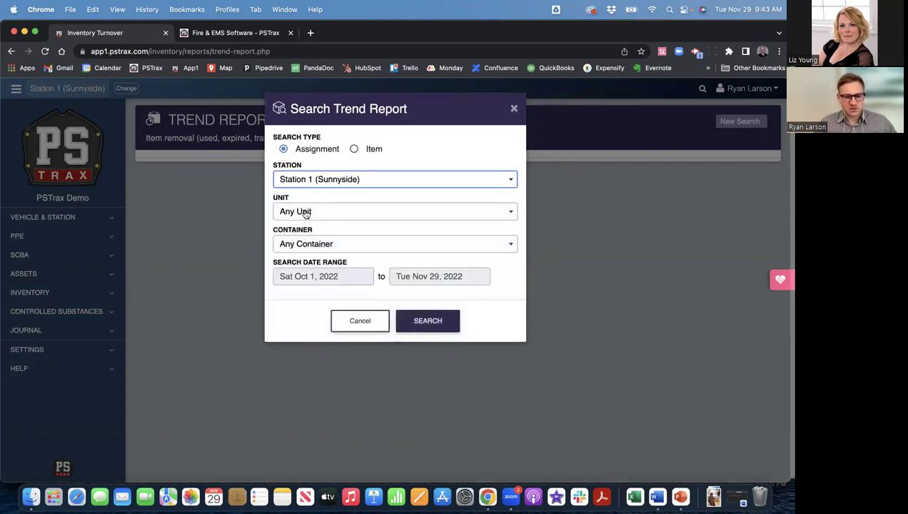
# Step: Run the Trend Report from Sat Jan 1, 2022 and examine its monthly usage, total, cost and expired columns
pyautogui.click(322, 276)
pyautogui.click(284, 295)
pyautogui.click(284, 296)
pyautogui.click(284, 295)
pyautogui.click(284, 296)
pyautogui.click(284, 295)
pyautogui.click(284, 295)
pyautogui.click(284, 295)
pyautogui.click(285, 296)
pyautogui.click(284, 296)
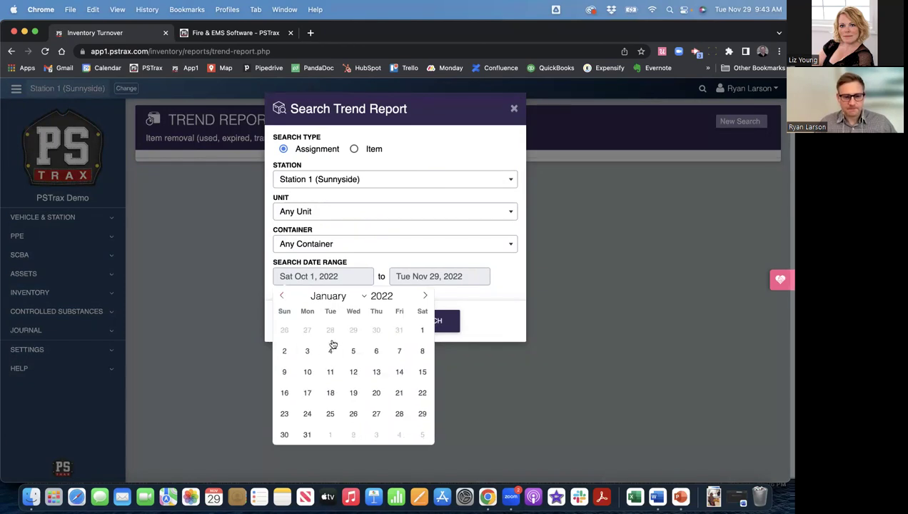
pyautogui.click(421, 331)
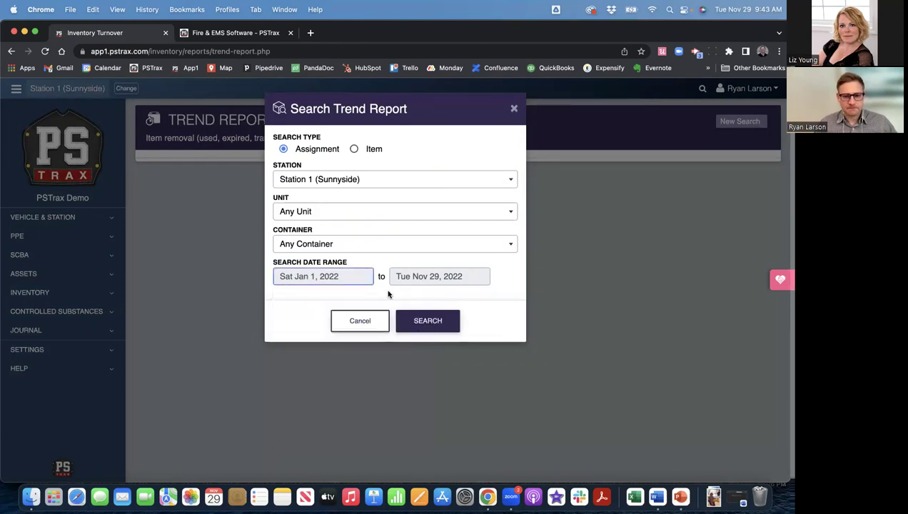
pyautogui.click(425, 323)
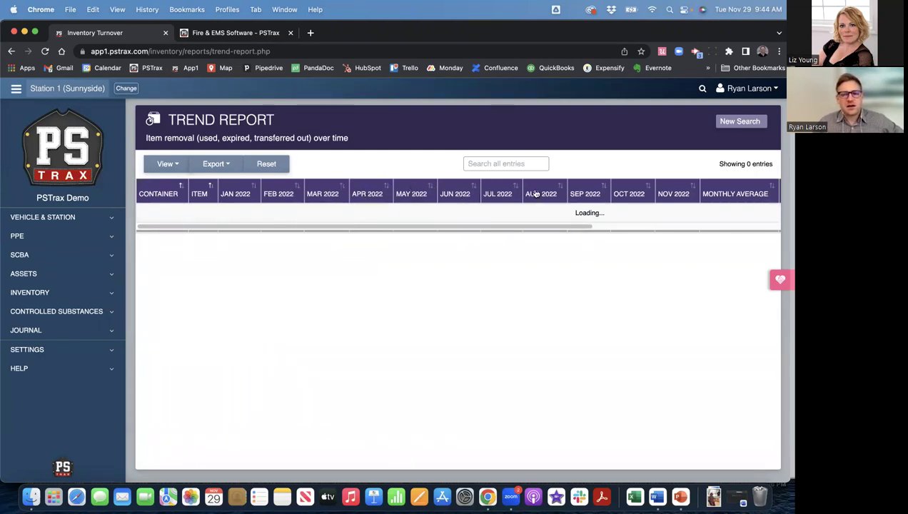
pyautogui.moveTo(520, 226); pyautogui.dragTo(659, 226)
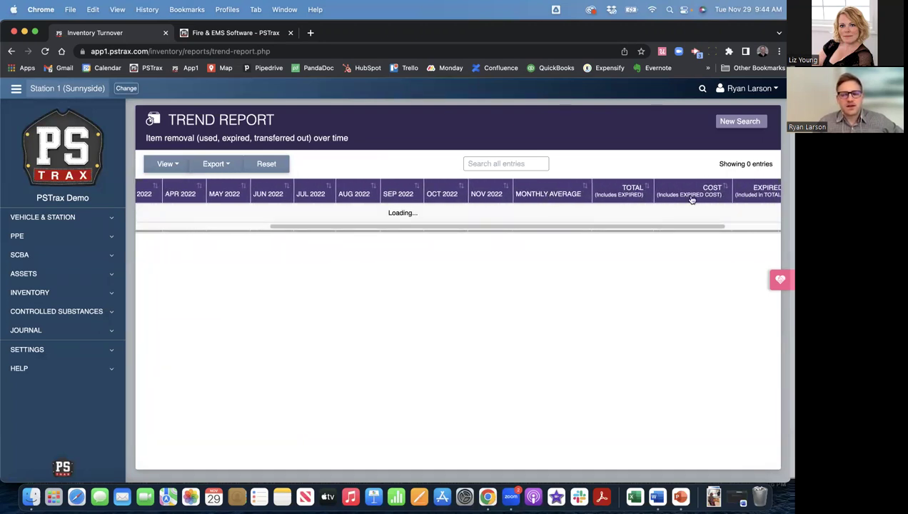
pyautogui.moveTo(609, 227); pyautogui.dragTo(719, 228)
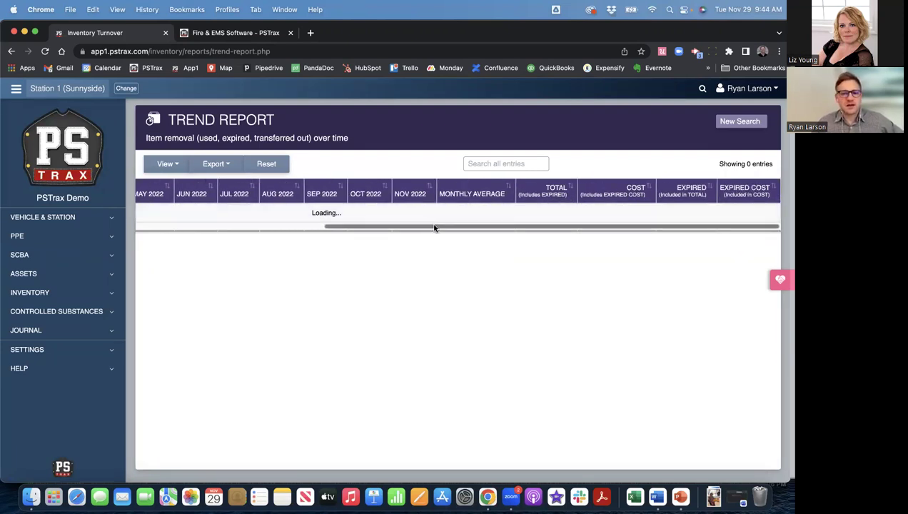
# Step: Examine the monthly averages, totals, costs and expired quantities of the Central Supply items in the Trend Report
pyautogui.moveTo(434, 229); pyautogui.dragTo(198, 230)
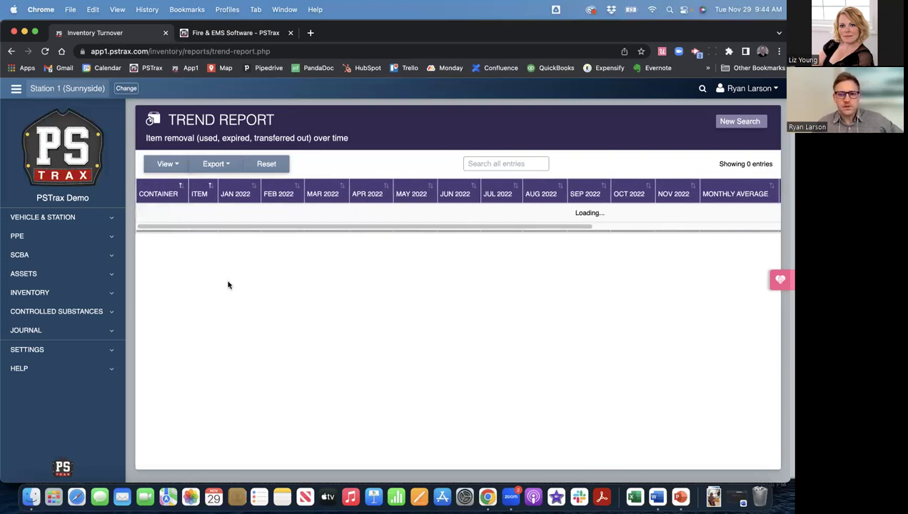
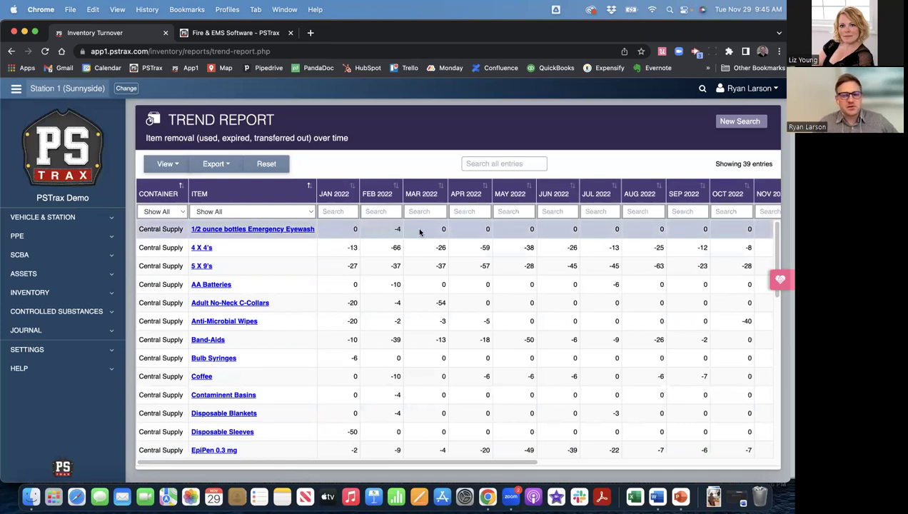
pyautogui.moveTo(377, 461); pyautogui.dragTo(448, 461)
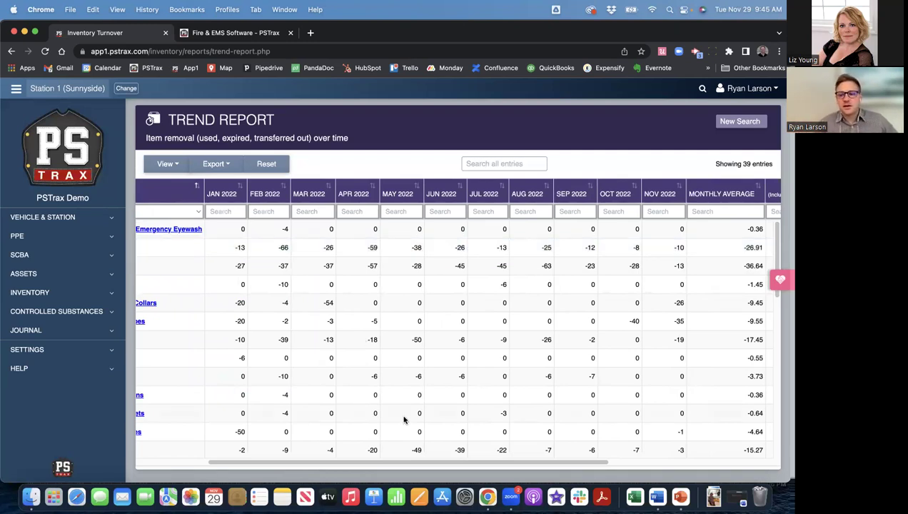
pyautogui.moveTo(457, 462); pyautogui.dragTo(621, 451)
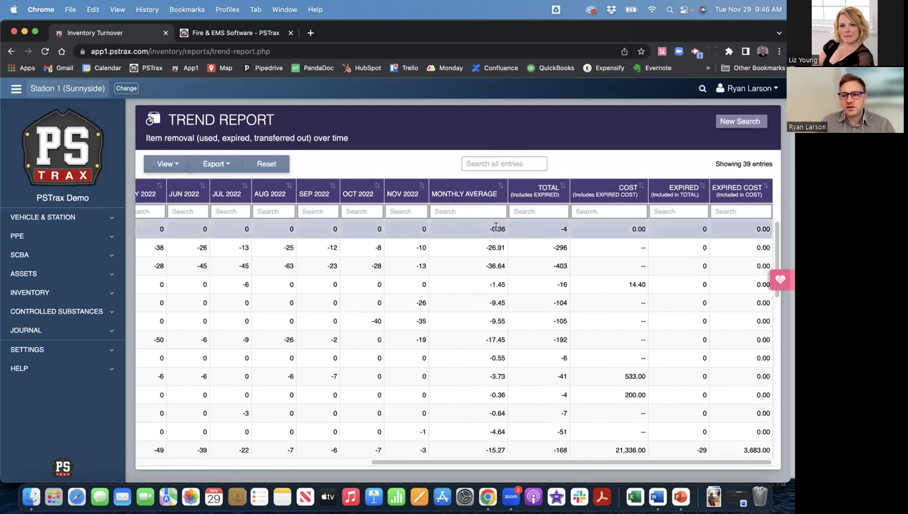
pyautogui.doubleClick(571, 248)
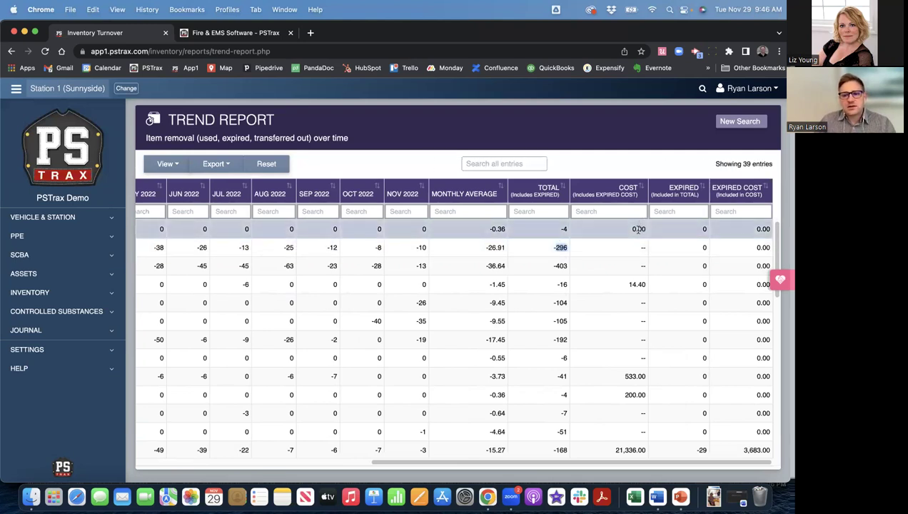
pyautogui.click(638, 228)
pyautogui.click(636, 284)
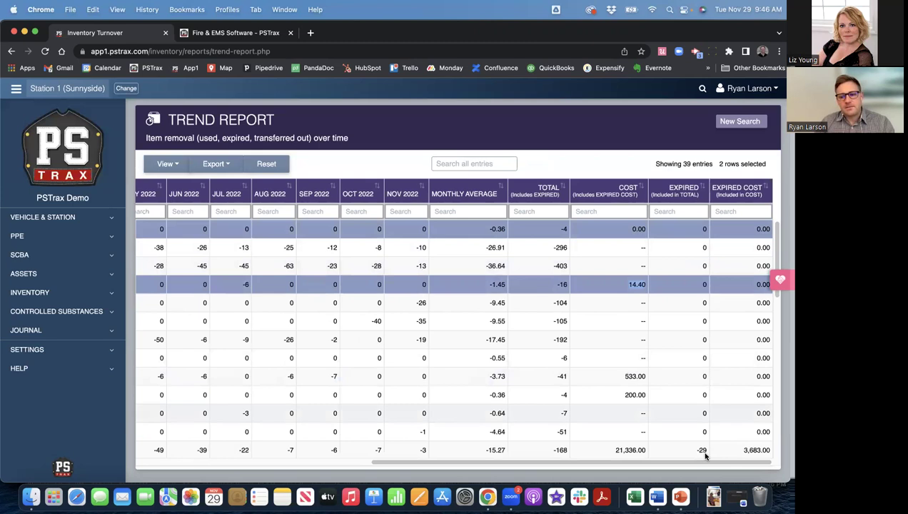
pyautogui.scroll(-5, 707, 443)
# Step: Search the Trend Report for "hazmat" and examine the Hazmat Masks' monthly usage from January through November 2022
pyautogui.click(471, 163)
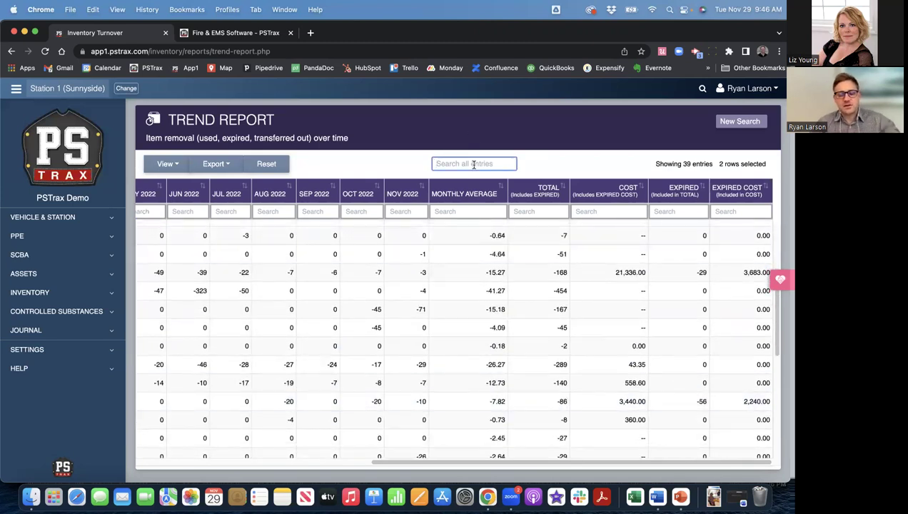
pyautogui.write('hazmat')
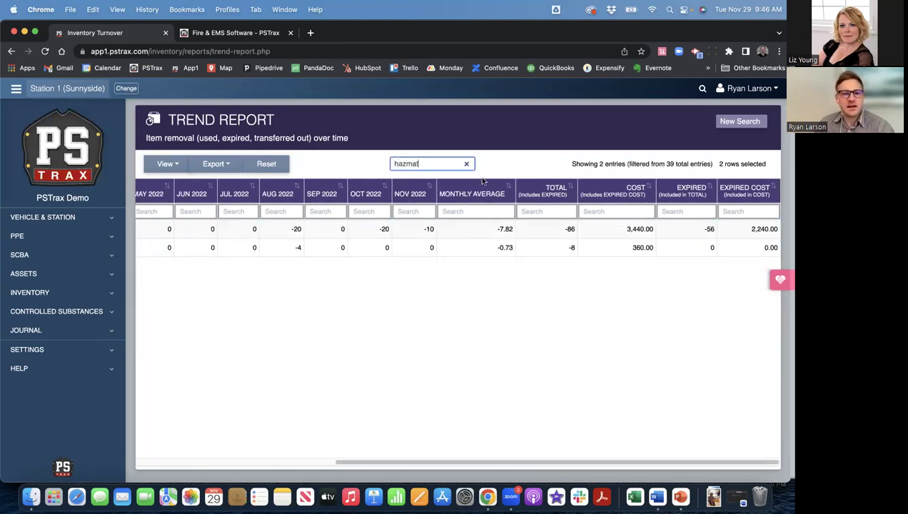
pyautogui.moveTo(461, 462); pyautogui.dragTo(248, 449)
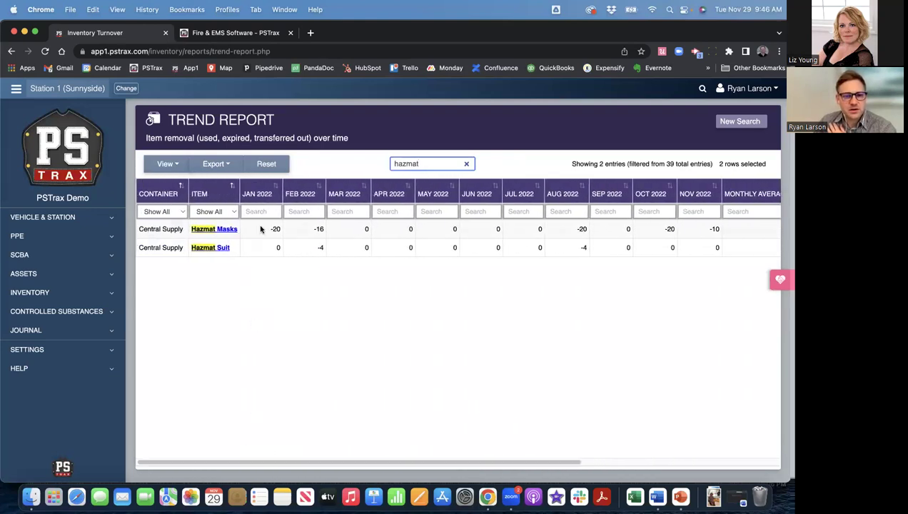
pyautogui.click(710, 228)
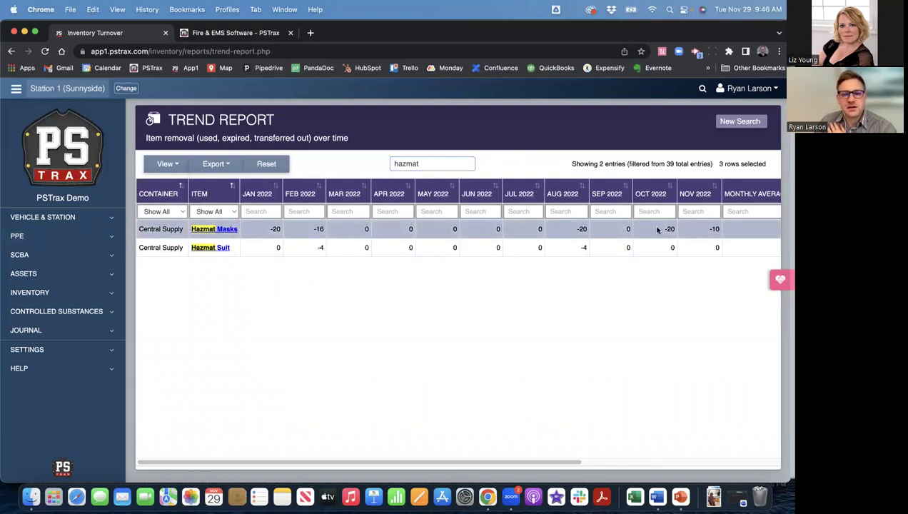
pyautogui.doubleClick(715, 229)
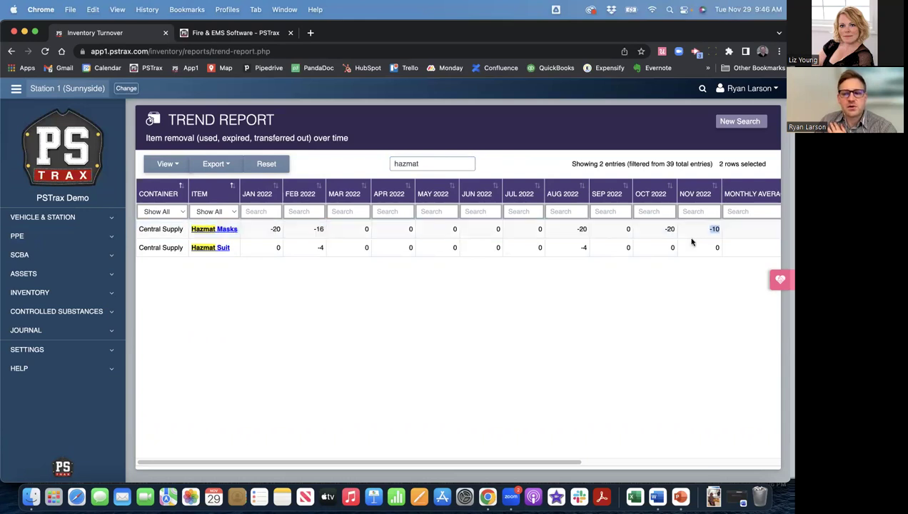
# Step: Review the Hazmat Masks' monthly average, total, cost, expired quantity and expired cost, and clear the report search
pyautogui.moveTo(361, 463); pyautogui.dragTo(419, 463)
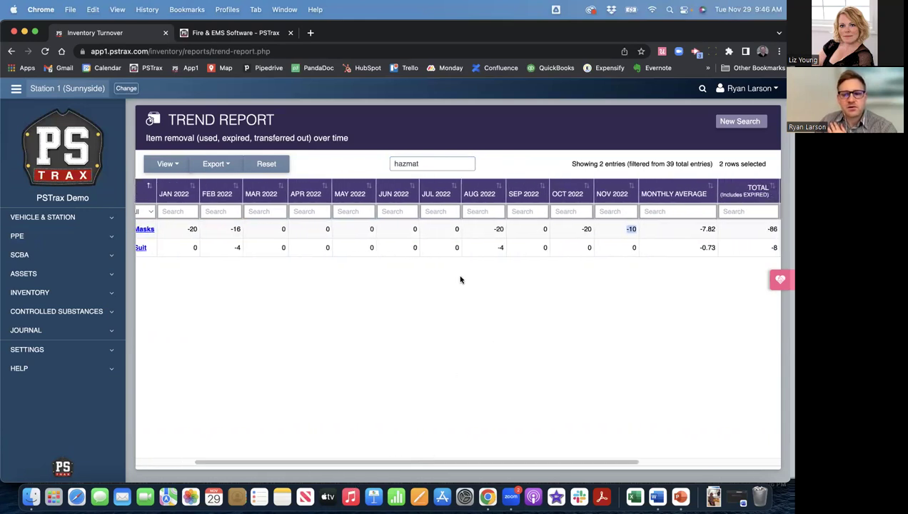
pyautogui.doubleClick(631, 230)
pyautogui.moveTo(537, 463); pyautogui.dragTo(676, 463)
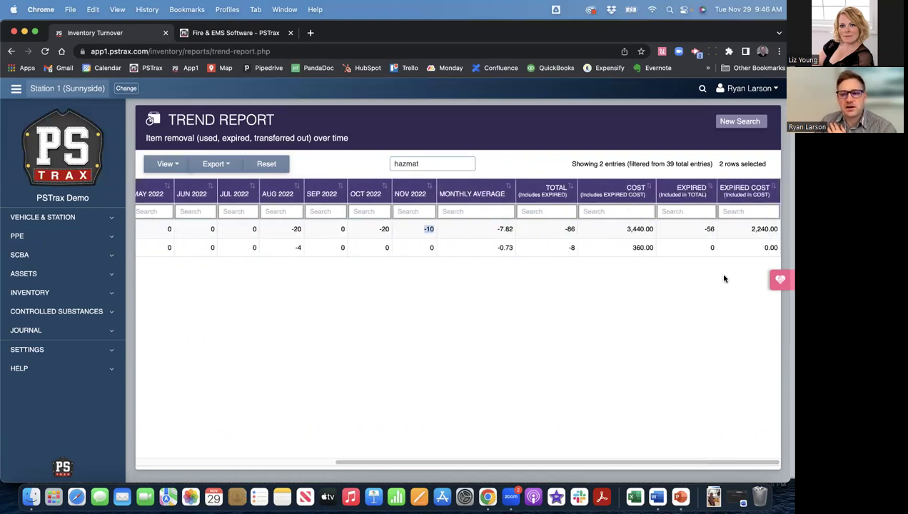
pyautogui.click(713, 229)
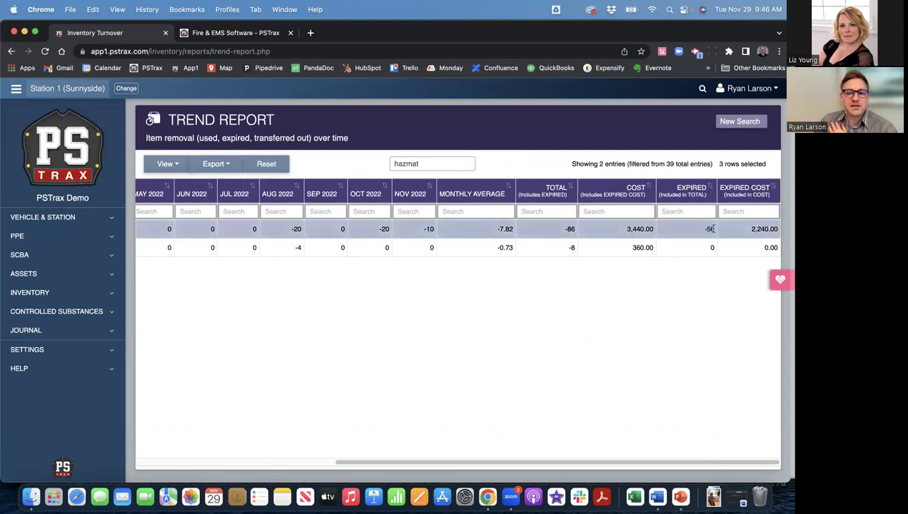
pyautogui.click(757, 228)
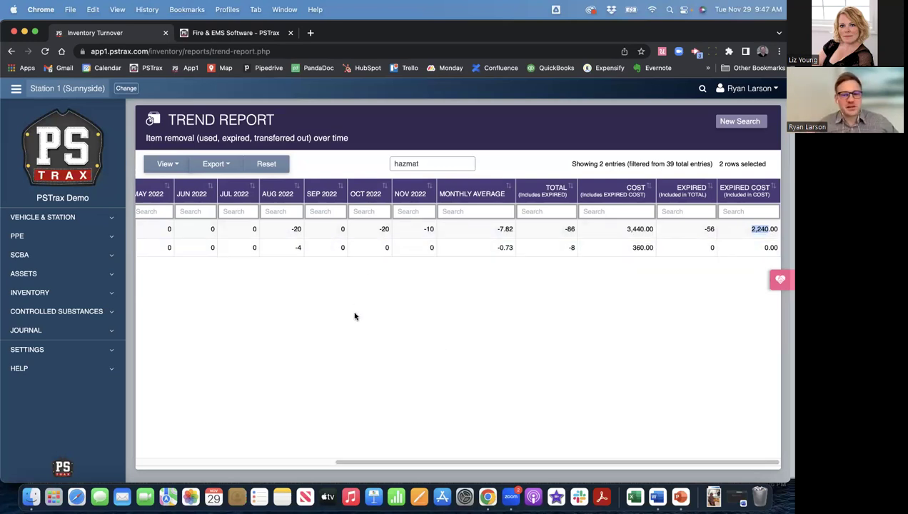
pyautogui.click(465, 165)
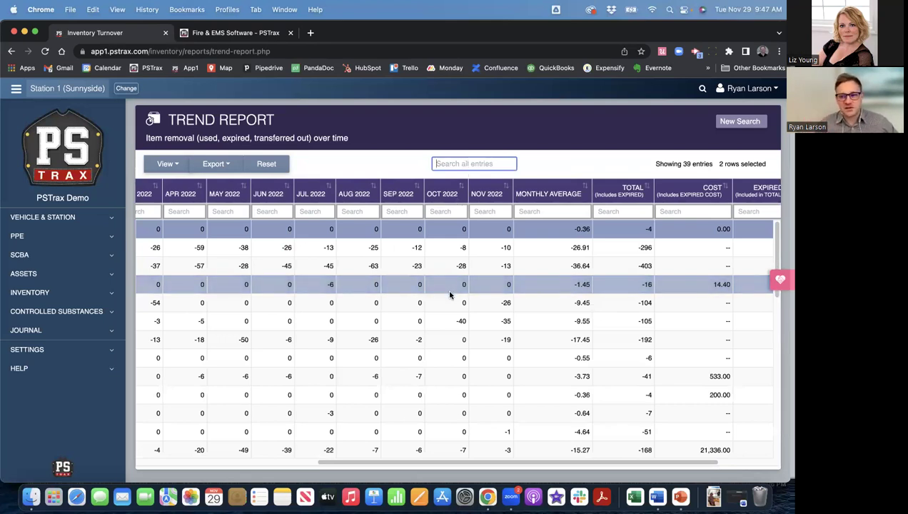
pyautogui.moveTo(392, 461); pyautogui.dragTo(374, 451)
# Step: Set up a new Trend Report search by item for EpiPen 0.3 mg, view its start date choices, and close it without running
pyautogui.click(736, 121)
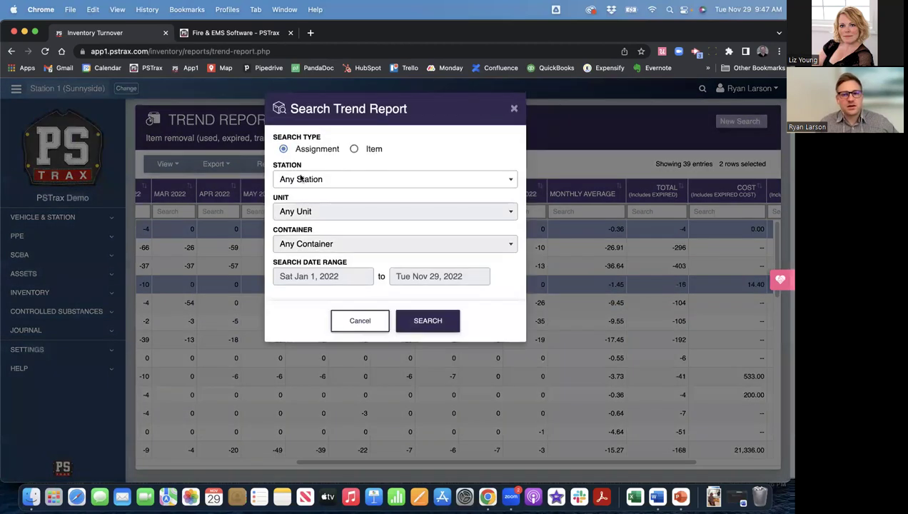
pyautogui.click(355, 149)
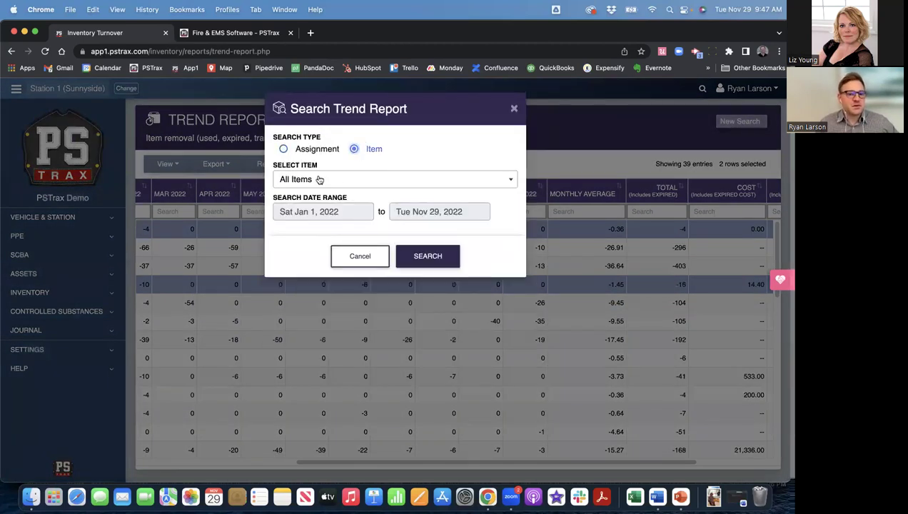
pyautogui.click(316, 179)
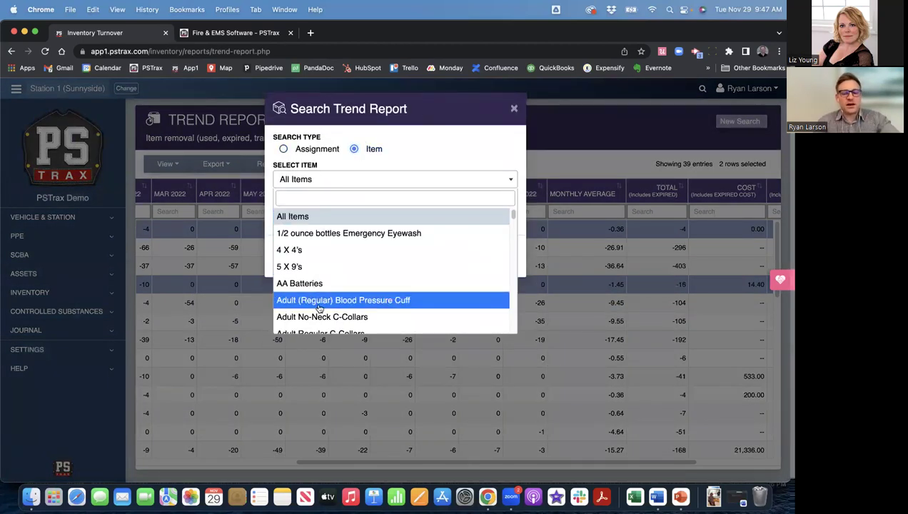
pyautogui.write('epi')
pyautogui.click(318, 216)
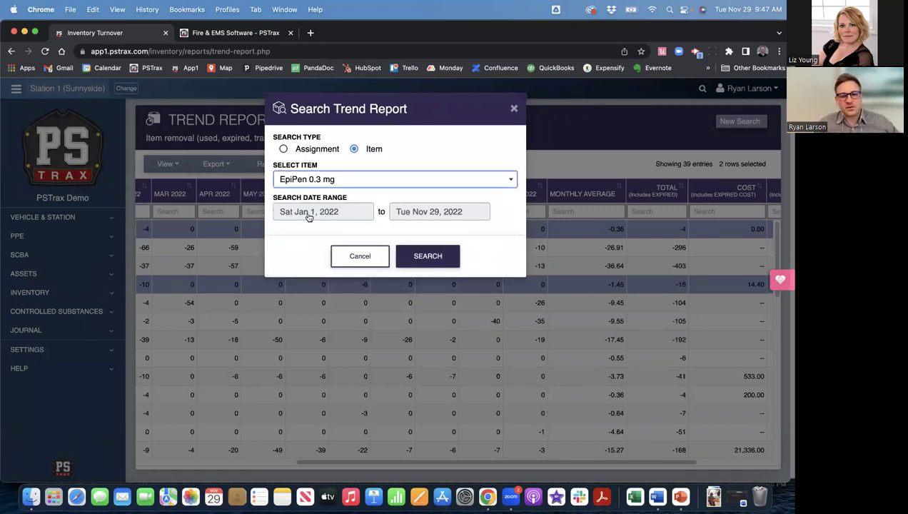
pyautogui.click(348, 211)
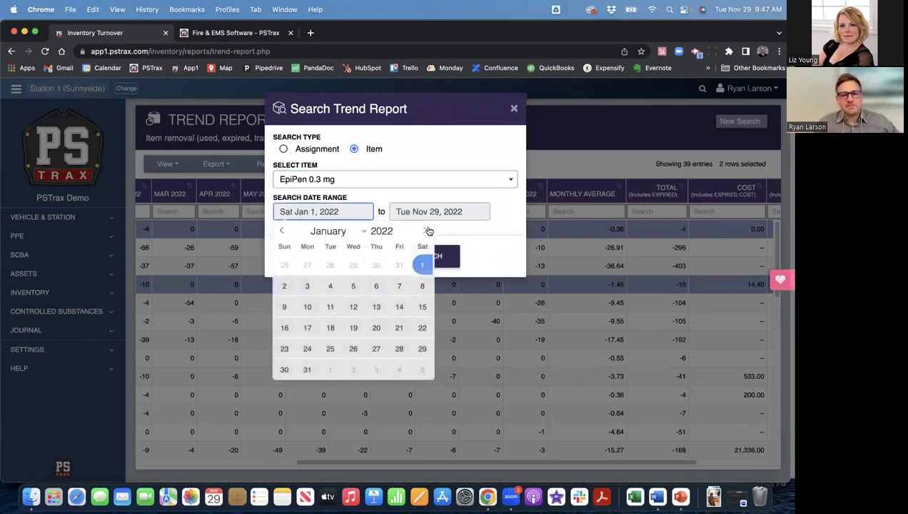
pyautogui.click(513, 109)
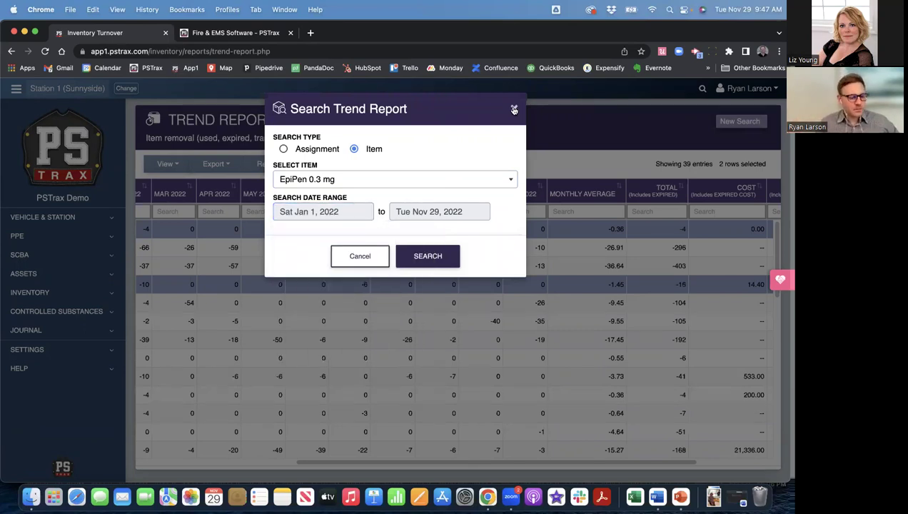
pyautogui.click(513, 107)
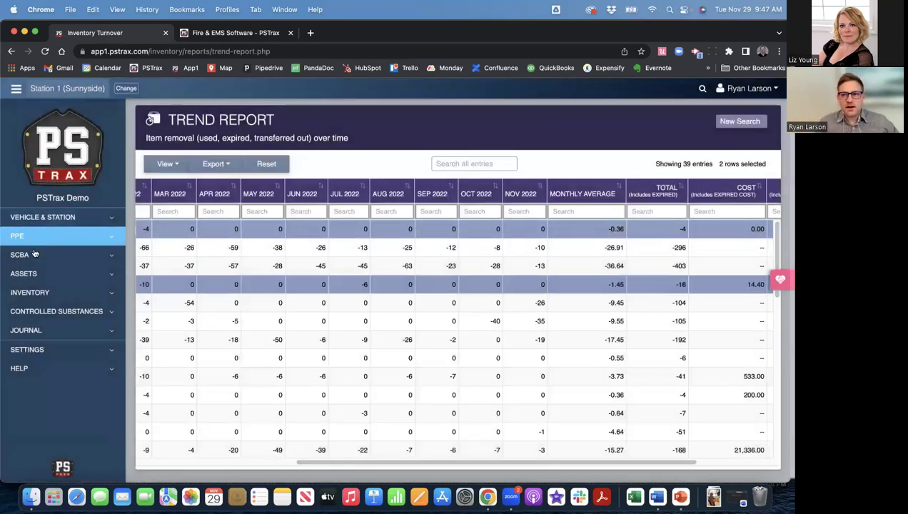
# Step: Begin an as-needed Transfer inventory check with Central Supply as the source and Station 1 Supply Closet as the destination
pyautogui.click(33, 295)
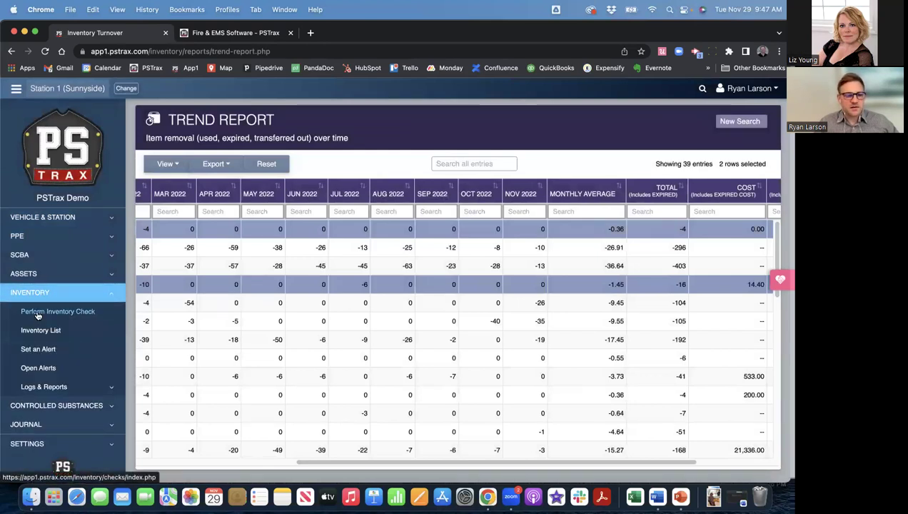
pyautogui.click(38, 314)
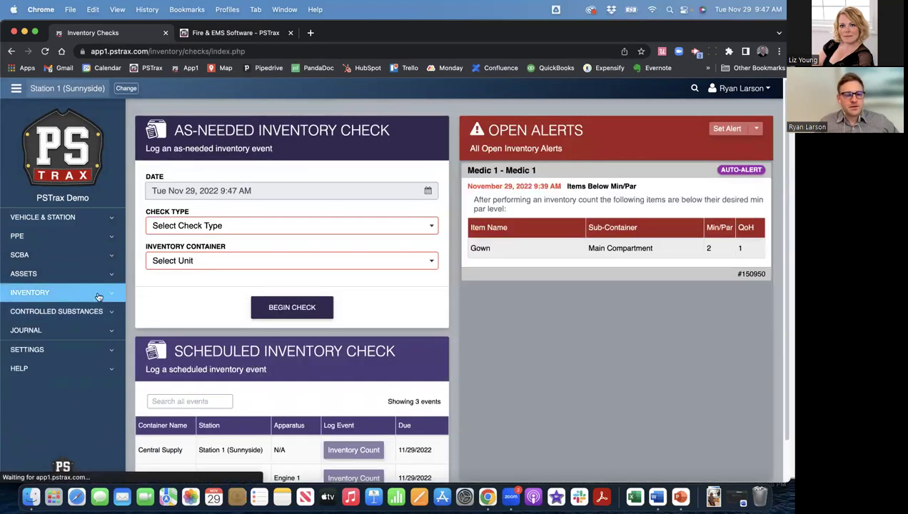
pyautogui.click(228, 231)
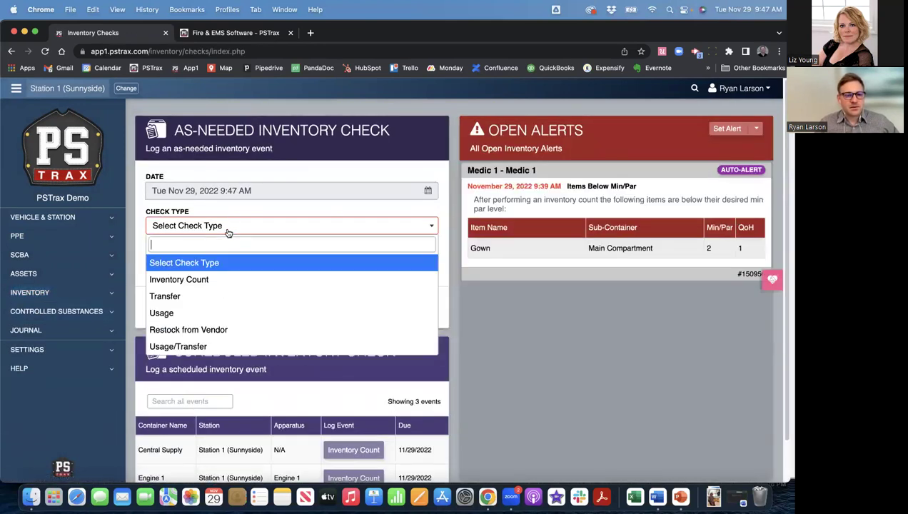
pyautogui.click(193, 296)
pyautogui.click(193, 261)
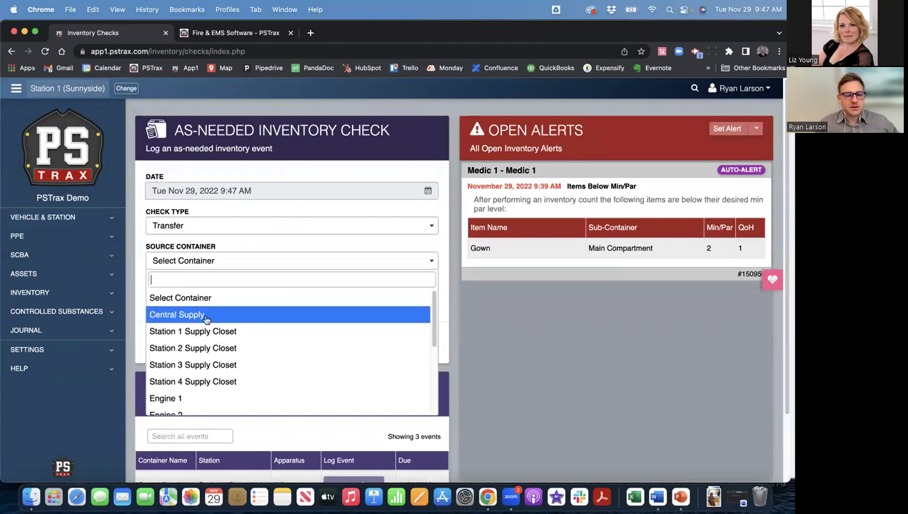
pyautogui.click(206, 319)
pyautogui.click(204, 295)
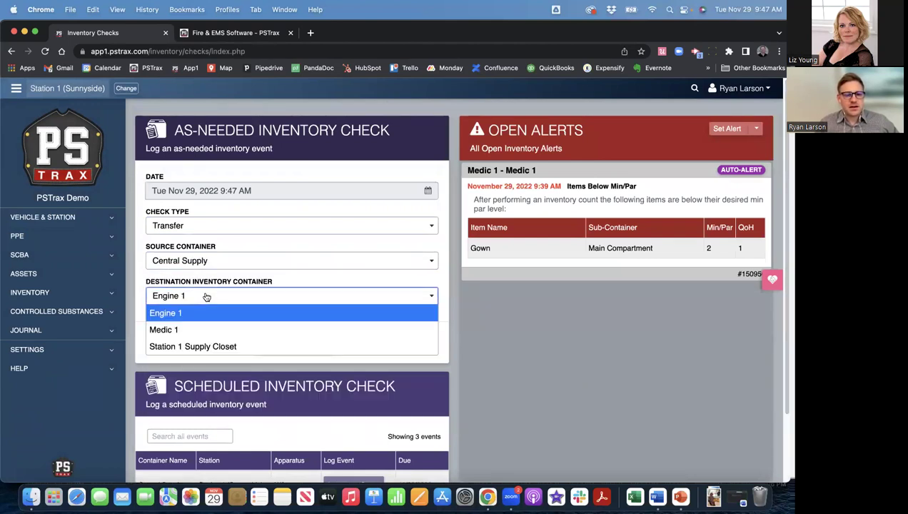
pyautogui.click(207, 346)
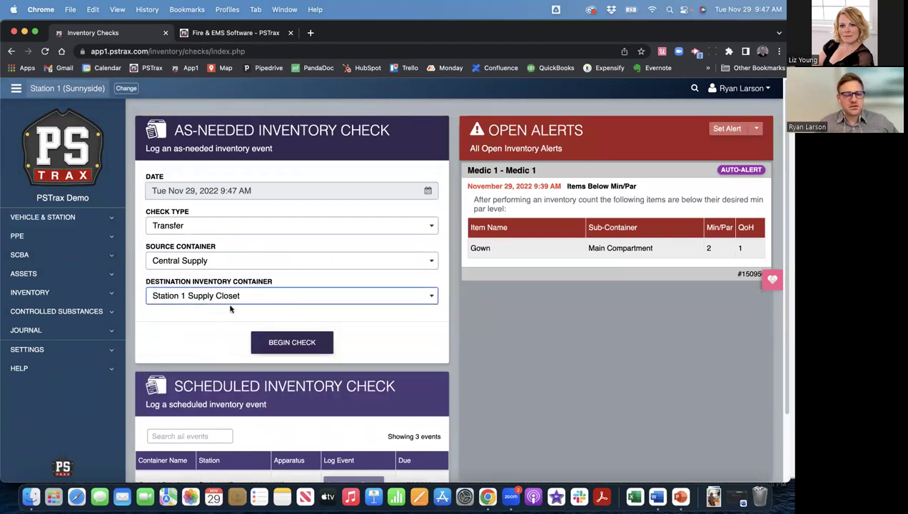
pyautogui.click(291, 343)
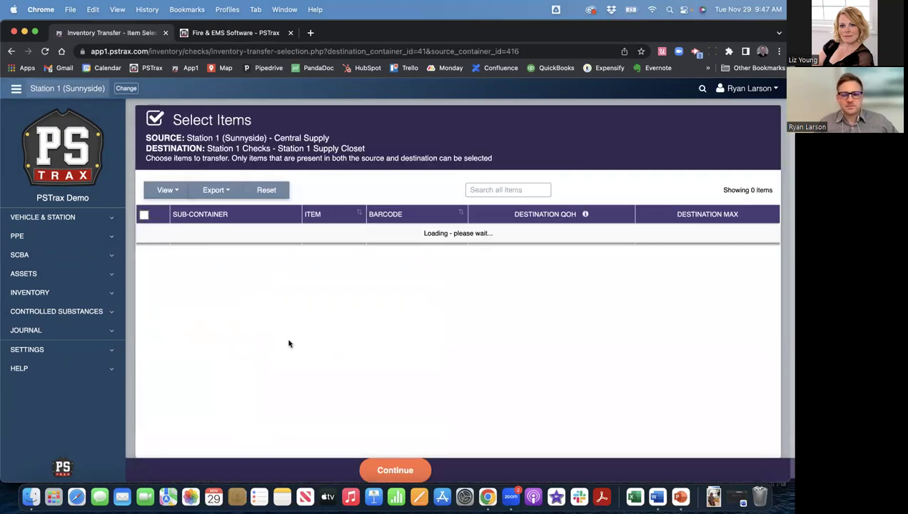
# Step: Find Hazmat Masks by searching for "hazm", select them for transfer, and review their source lots and expiration dates
pyautogui.click(497, 189)
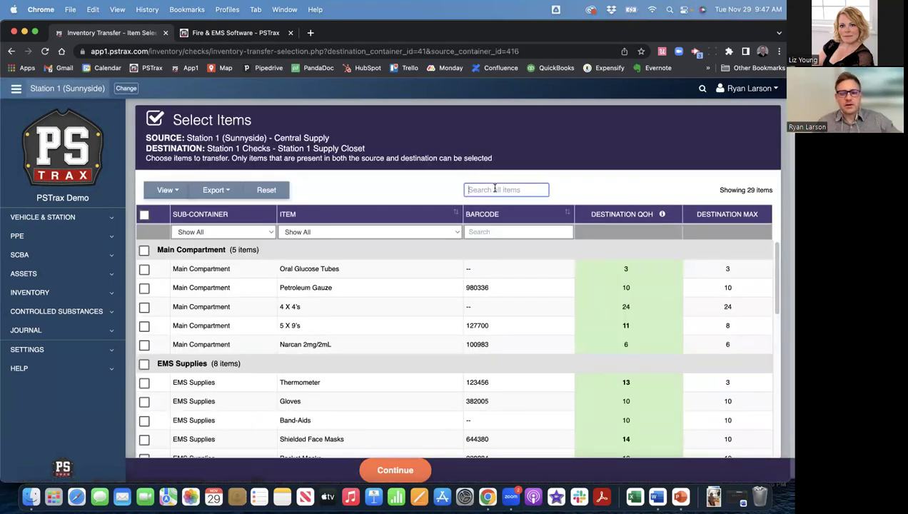
pyautogui.write('hazm')
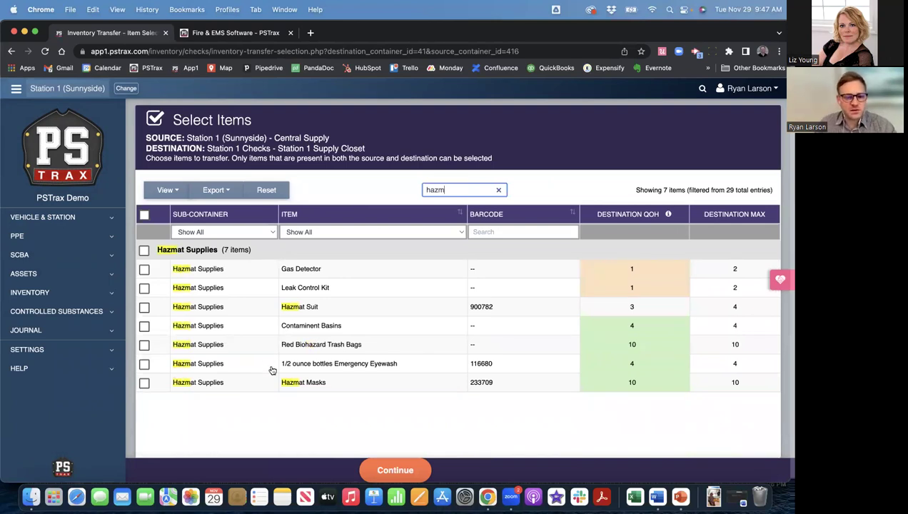
pyautogui.click(203, 384)
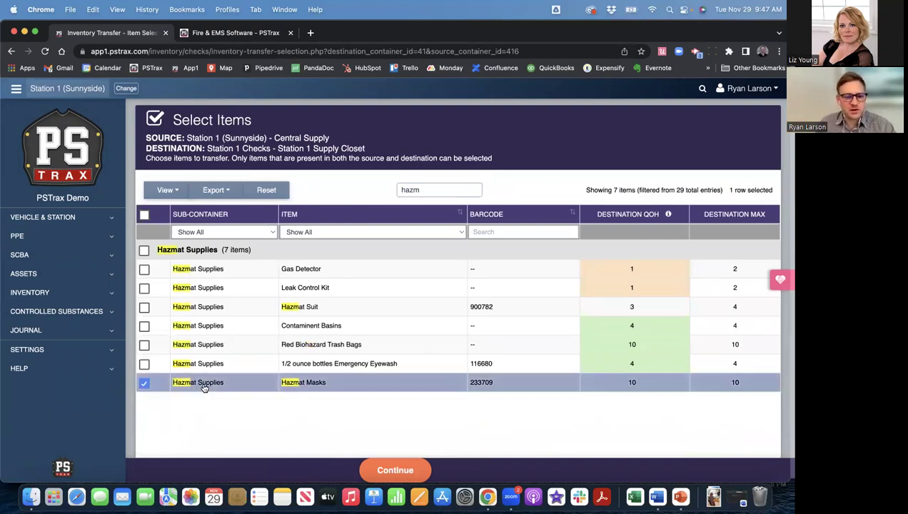
pyautogui.click(395, 473)
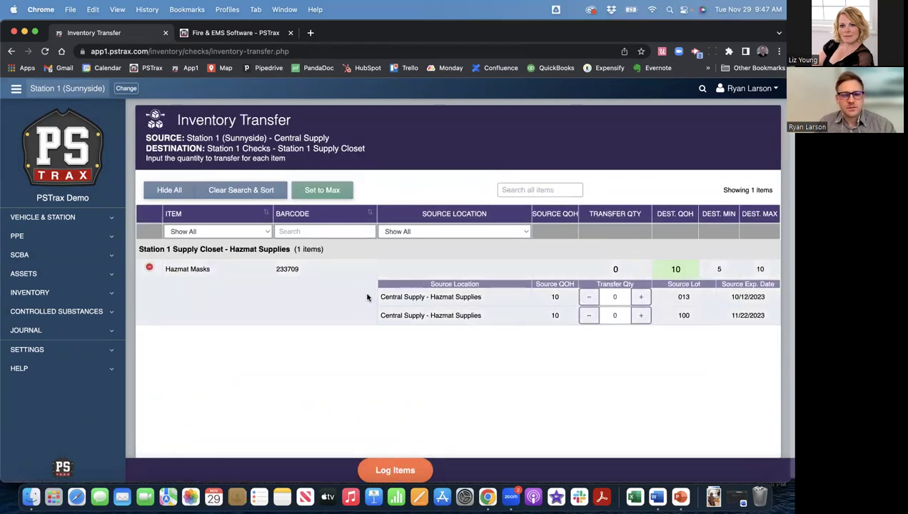
pyautogui.moveTo(695, 314); pyautogui.dragTo(768, 318)
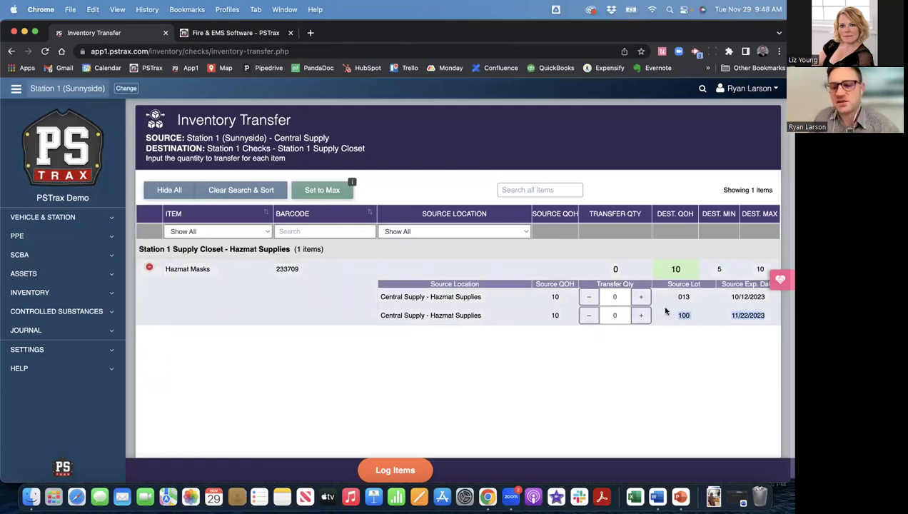
# Step: Set the transfer quantity to 5 for Hazmat Masks from source lot 100, check its lot and expiration date, and log the transfer
pyautogui.click(616, 316)
pyautogui.write('5')
pyautogui.click(617, 350)
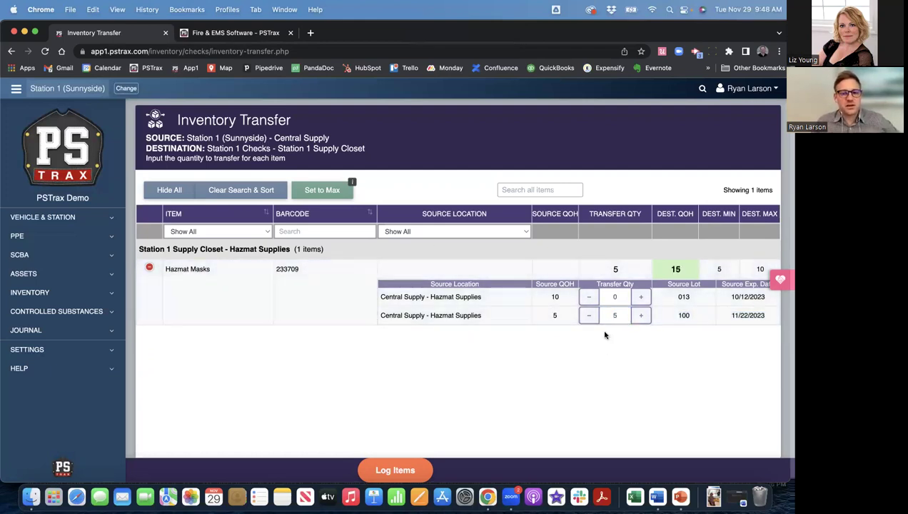
pyautogui.moveTo(675, 315); pyautogui.dragTo(687, 315)
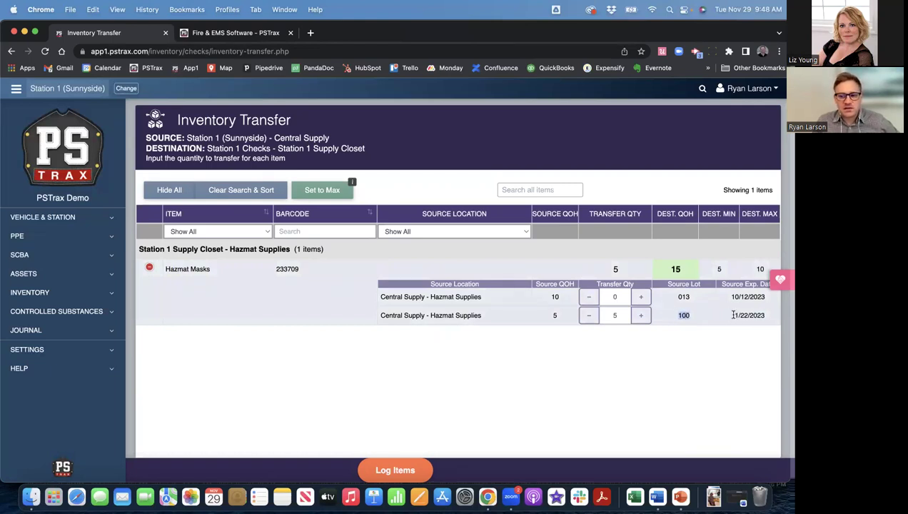
pyautogui.moveTo(766, 314); pyautogui.dragTo(734, 314)
pyautogui.doubleClick(684, 315)
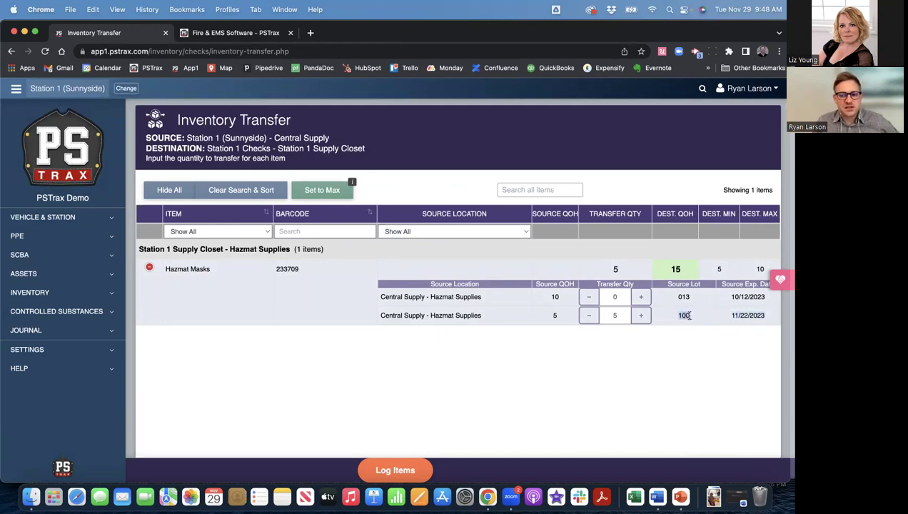
pyautogui.click(685, 316)
pyautogui.moveTo(677, 314); pyautogui.dragTo(761, 315)
pyautogui.click(575, 368)
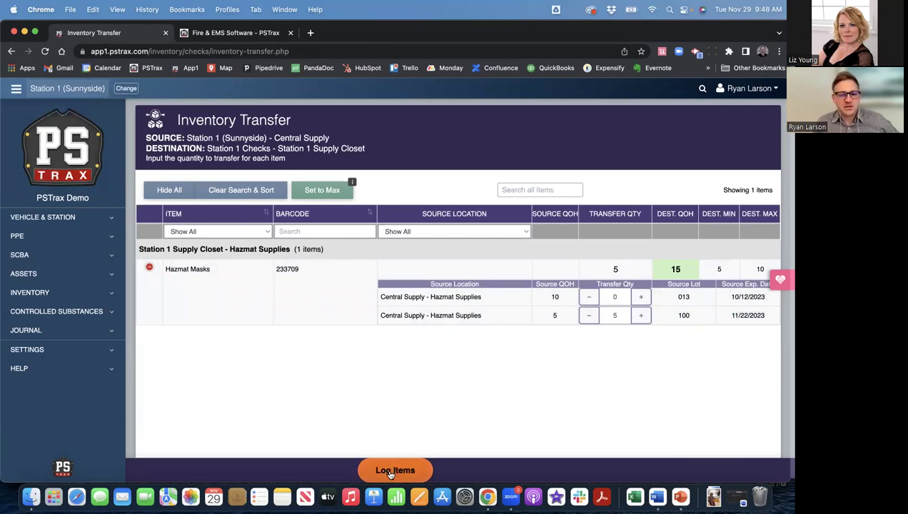
pyautogui.click(391, 471)
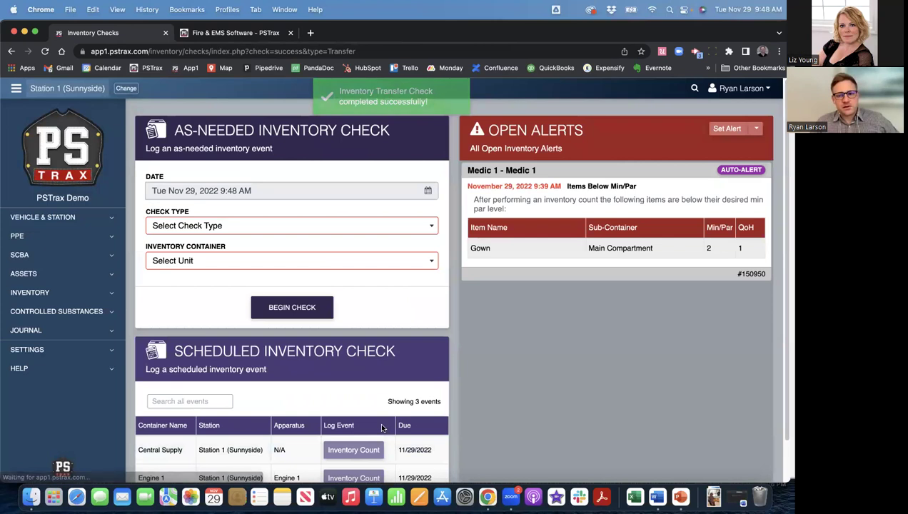
# Step: Begin an as-needed Inventory Count check for the Station 1 Supply Closet
pyautogui.click(235, 229)
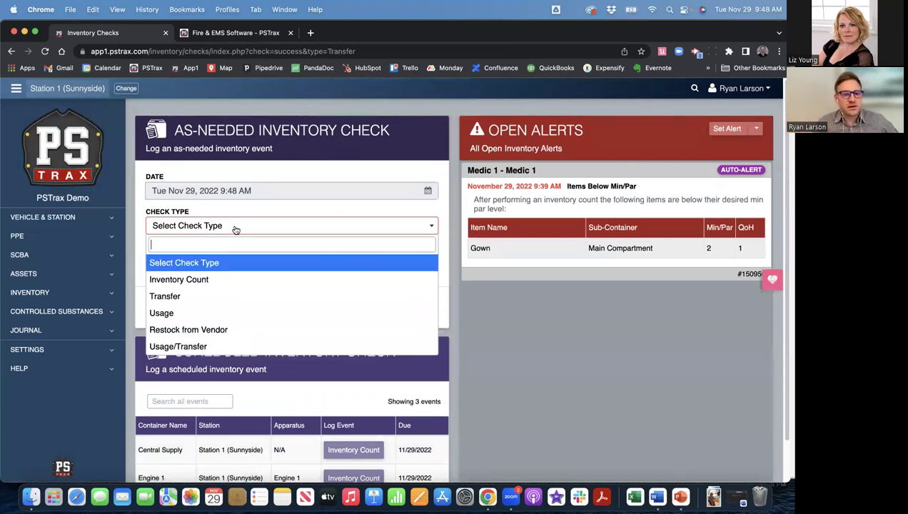
pyautogui.click(206, 280)
pyautogui.click(193, 261)
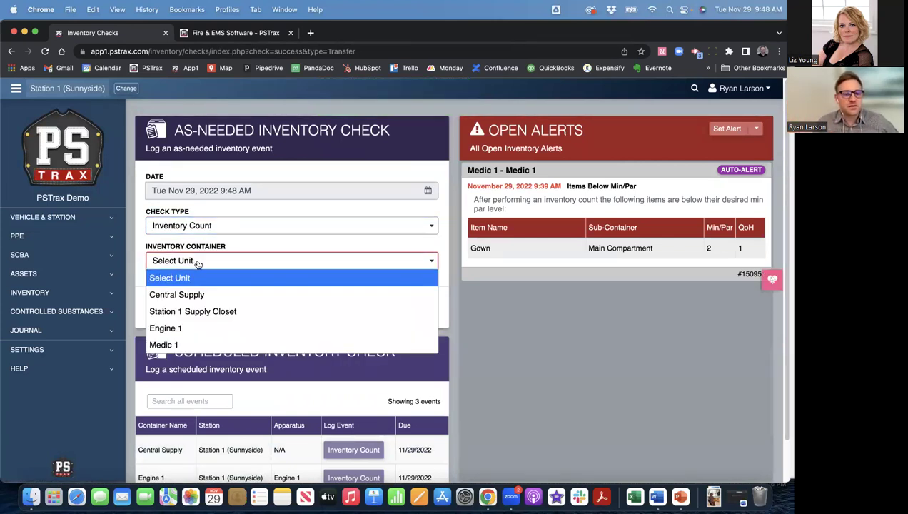
pyautogui.click(201, 311)
pyautogui.click(290, 307)
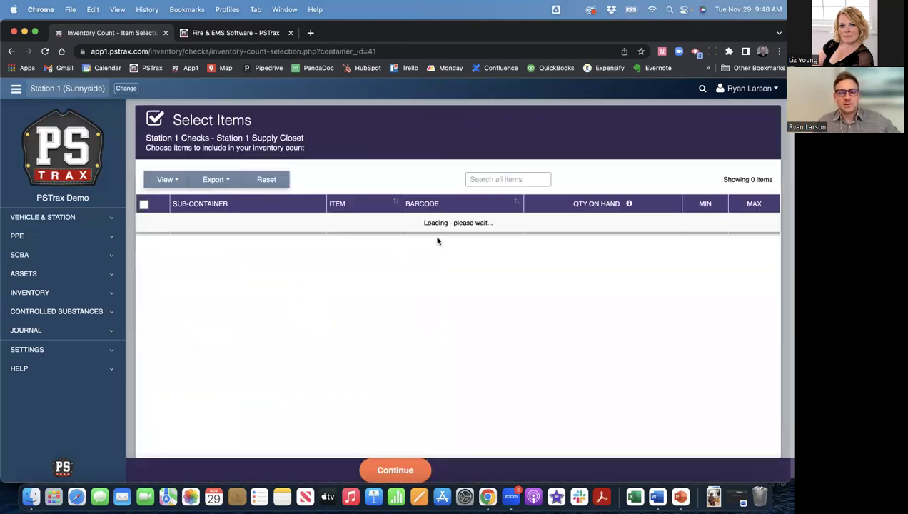
# Step: Find Hazmat Masks by searching for "hazmat" and continue to the inventory count with them selected
pyautogui.click(485, 180)
pyautogui.write('hz')
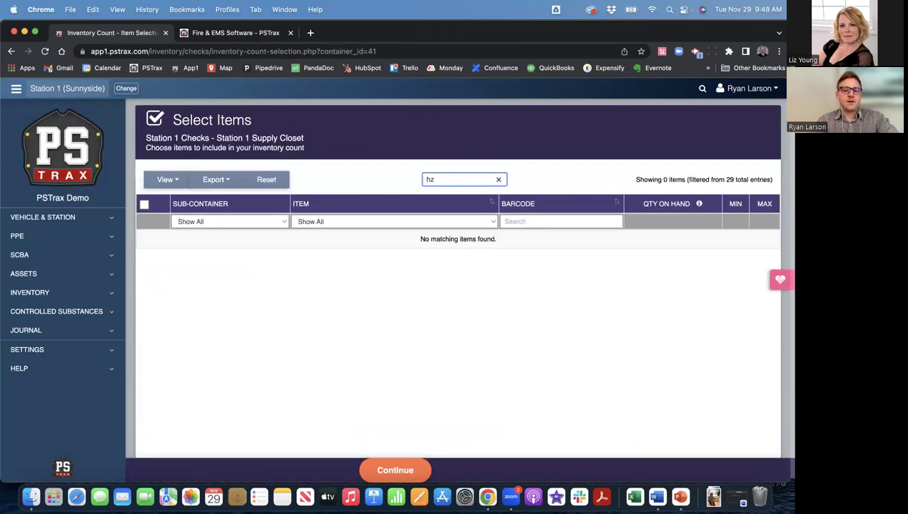
pyautogui.press('BackSpace')
pyautogui.write('azmat')
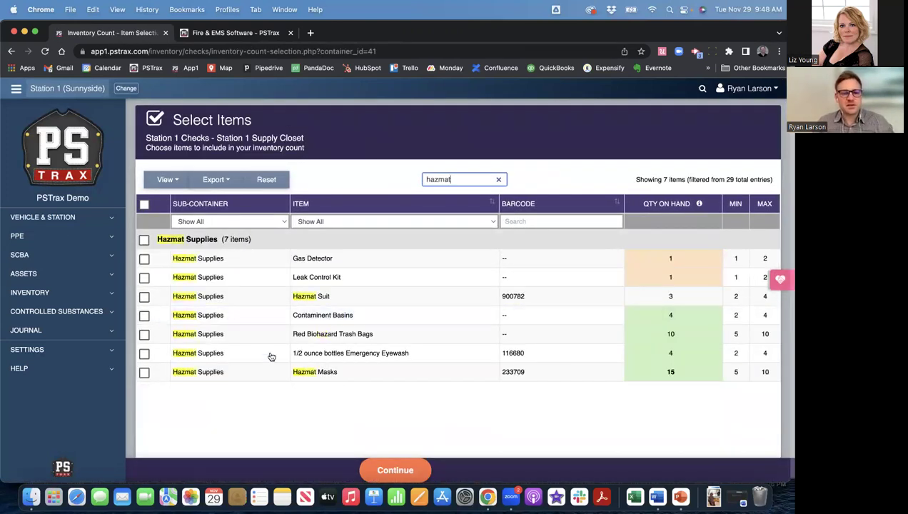
pyautogui.click(272, 372)
pyautogui.click(391, 469)
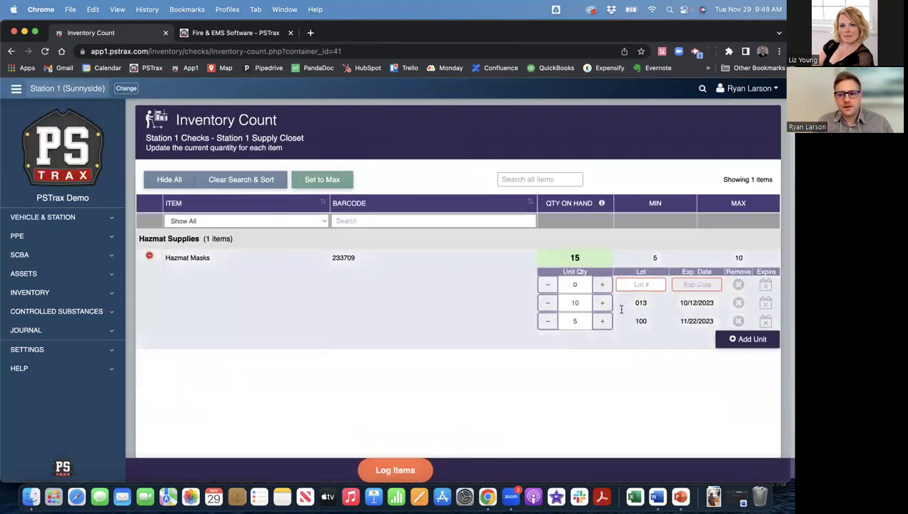
# Step: Reduce the Hazmat Masks unit quantity of lot 100 to 0 and review that unit's lot and expiration date
pyautogui.doubleClick(640, 322)
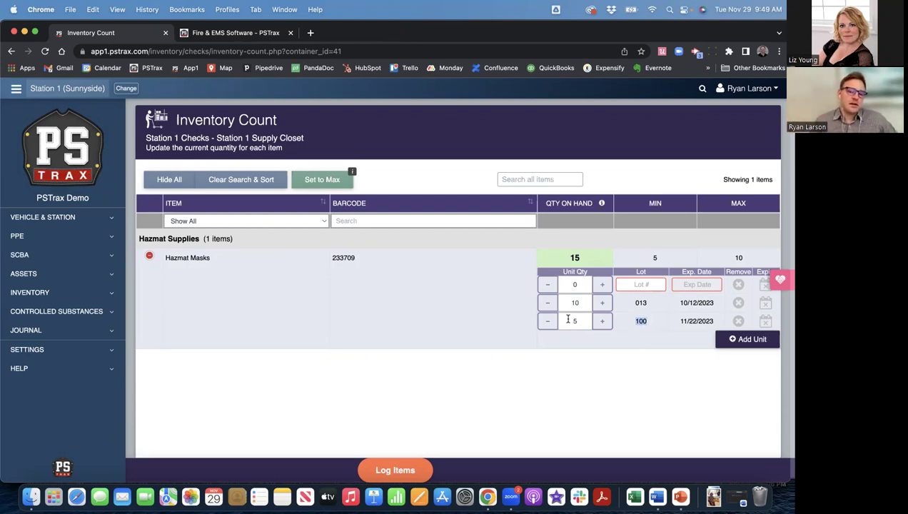
pyautogui.click(547, 322)
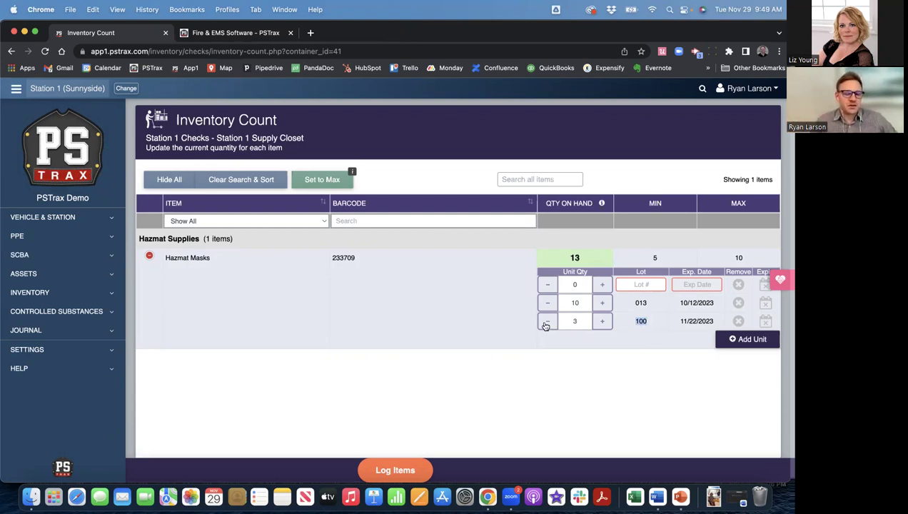
pyautogui.click(547, 322)
pyautogui.click(547, 322)
pyautogui.click(545, 325)
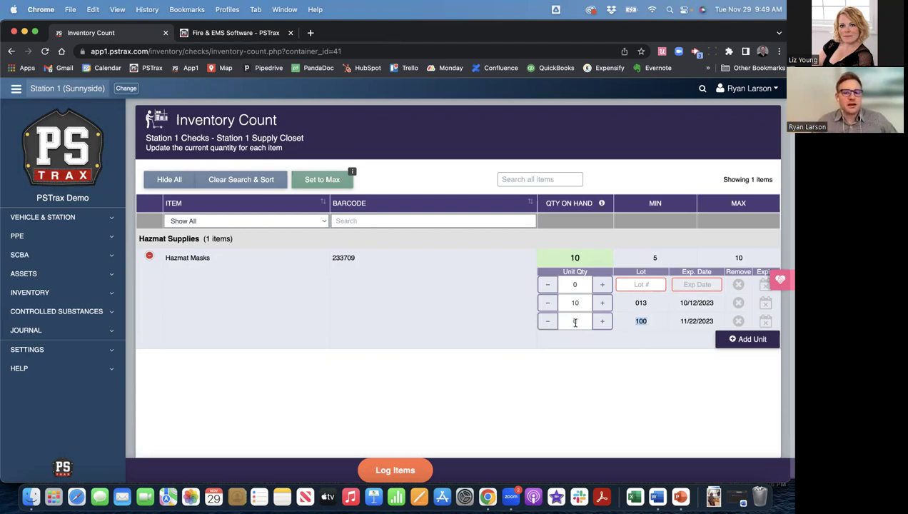
pyautogui.click(574, 321)
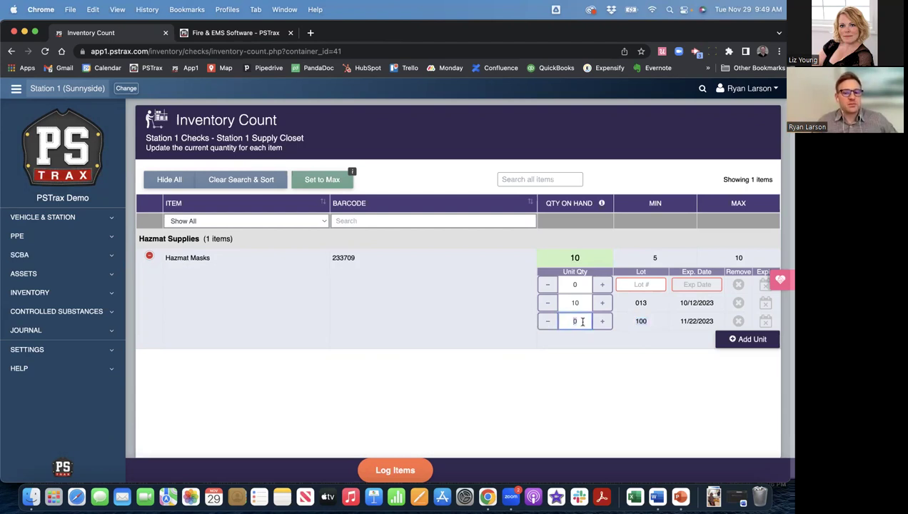
pyautogui.click(579, 285)
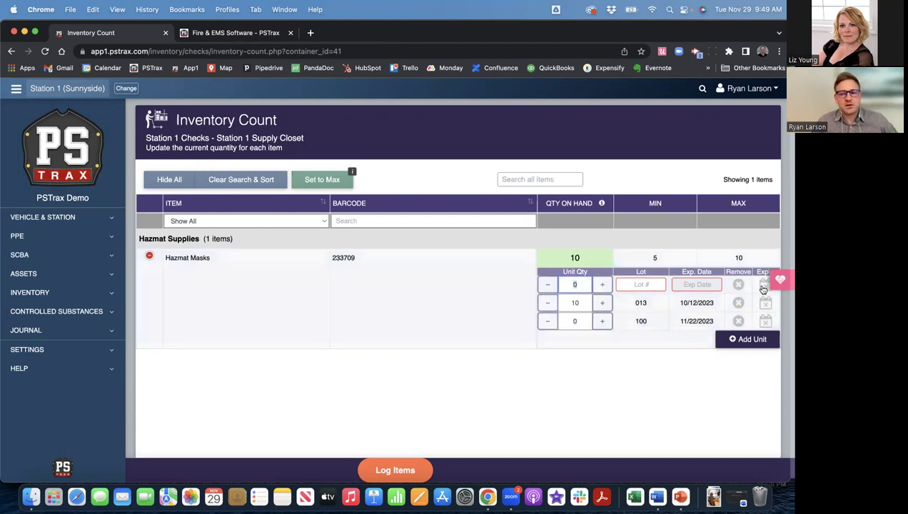
pyautogui.click(640, 320)
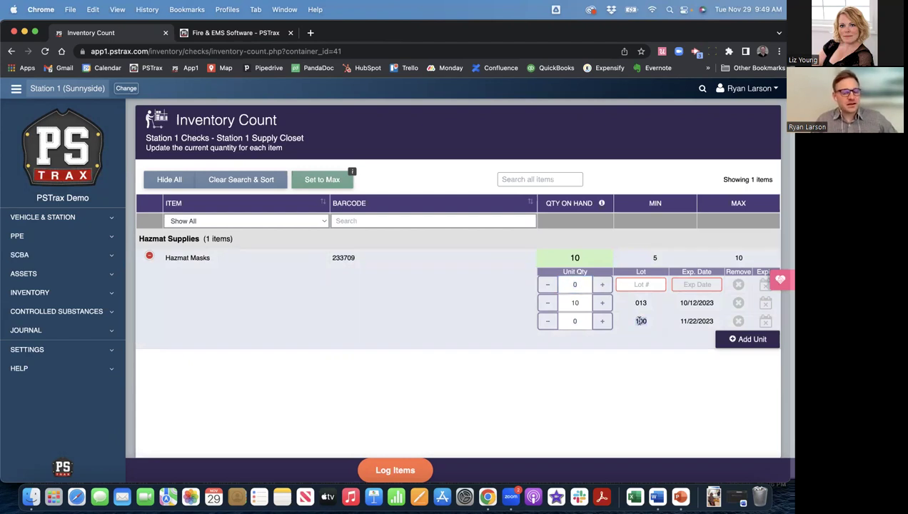
pyautogui.doubleClick(635, 321)
pyautogui.tripleClick(694, 319)
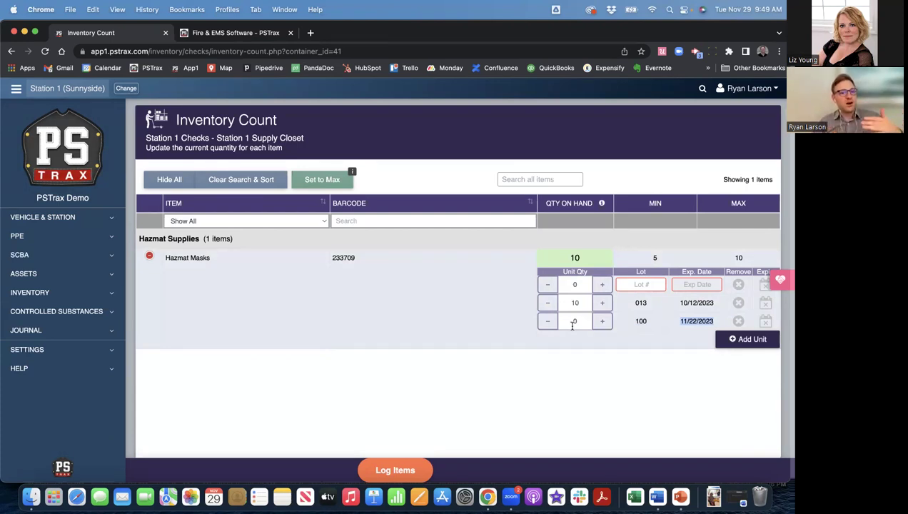
# Step: Mark the blank unit and lot 100 of the Hazmat Masks for removal, then log the count and confirm the removals
pyautogui.click(572, 285)
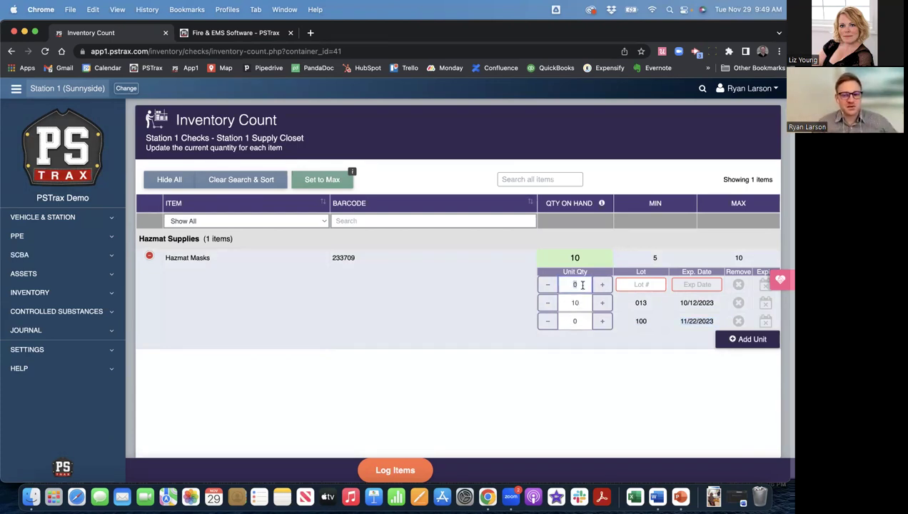
pyautogui.click(738, 284)
pyautogui.click(738, 322)
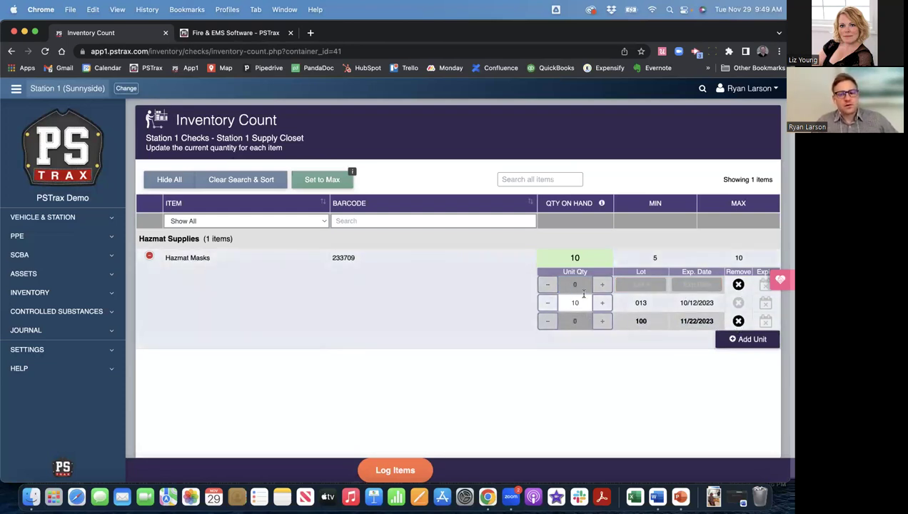
pyautogui.click(397, 472)
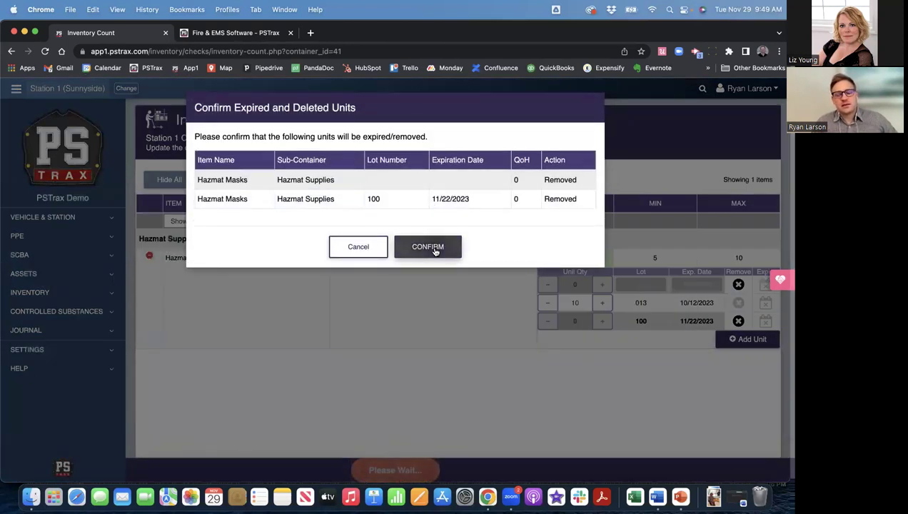
pyautogui.click(430, 247)
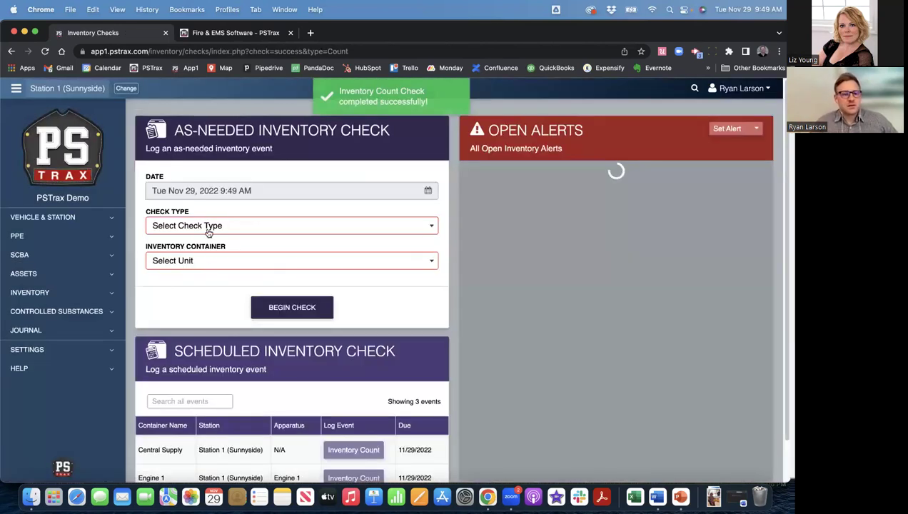
# Step: Start another as-needed Inventory Count for the Station 1 Supply Closet
pyautogui.click(211, 227)
pyautogui.click(210, 279)
pyautogui.click(211, 261)
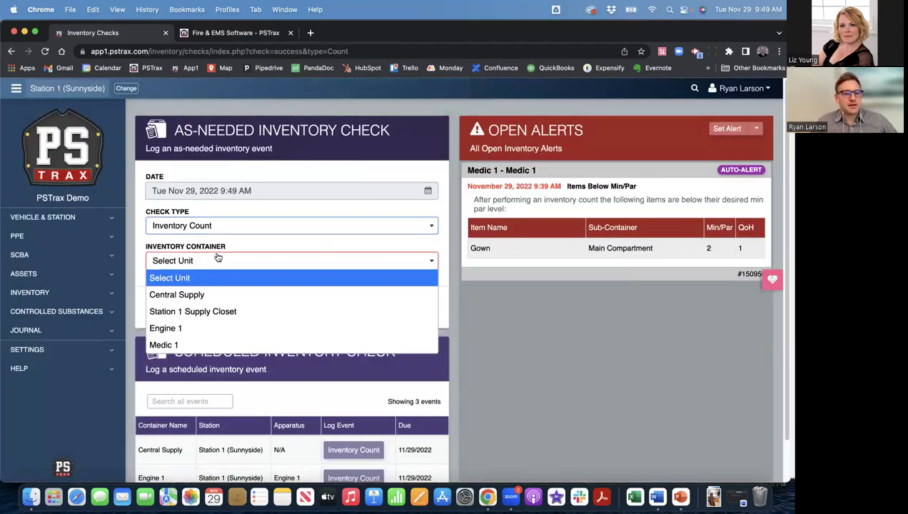
pyautogui.click(211, 312)
pyautogui.click(284, 308)
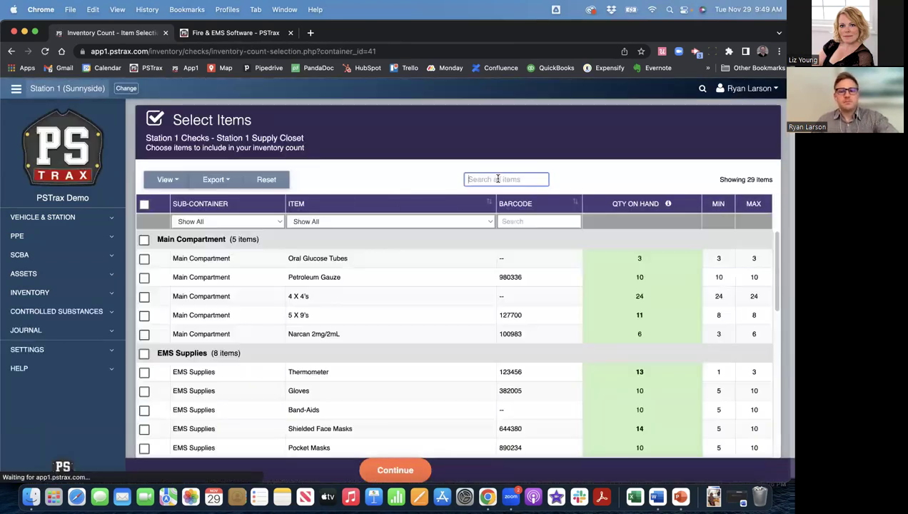
# Step: Search the items for "hazmat", include Hazmat Masks in the count, and review their remaining unit
pyautogui.click(499, 179)
pyautogui.write('hazmat')
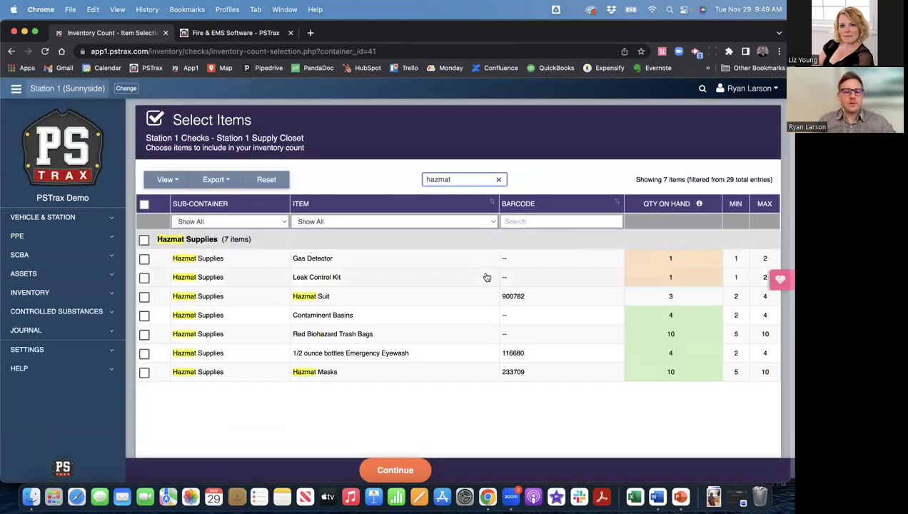
pyautogui.click(214, 353)
pyautogui.click(229, 372)
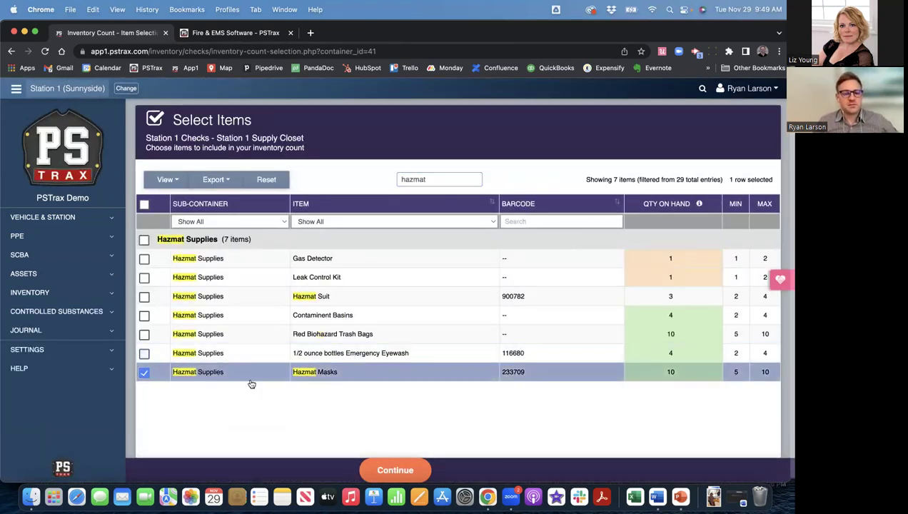
pyautogui.click(395, 470)
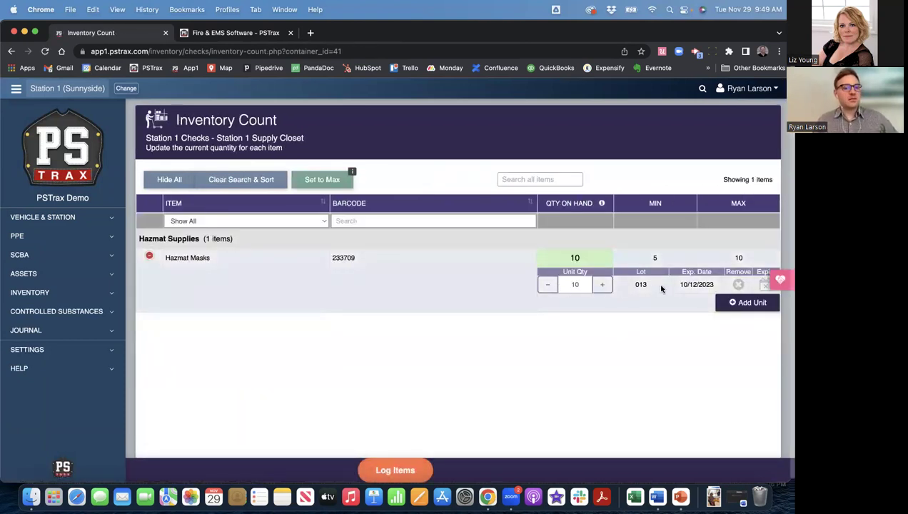
pyautogui.doubleClick(580, 284)
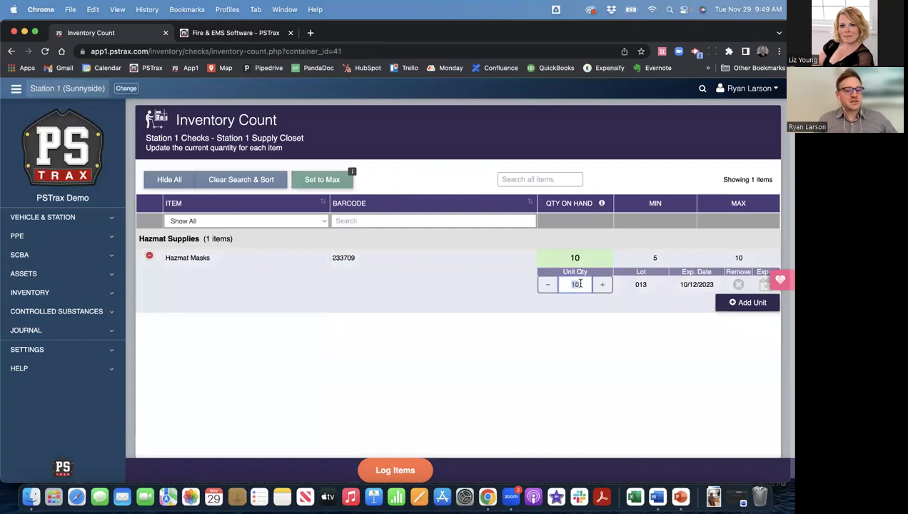
pyautogui.click(578, 344)
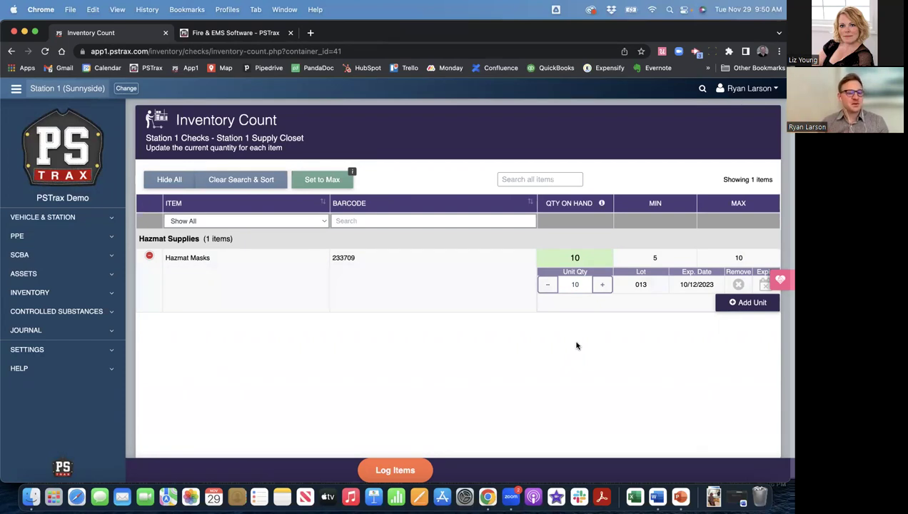
# Step: Add a Hazmat Masks unit with quantity 1, lot 200 and expiration date 02/15/2023, and log the count
pyautogui.click(749, 303)
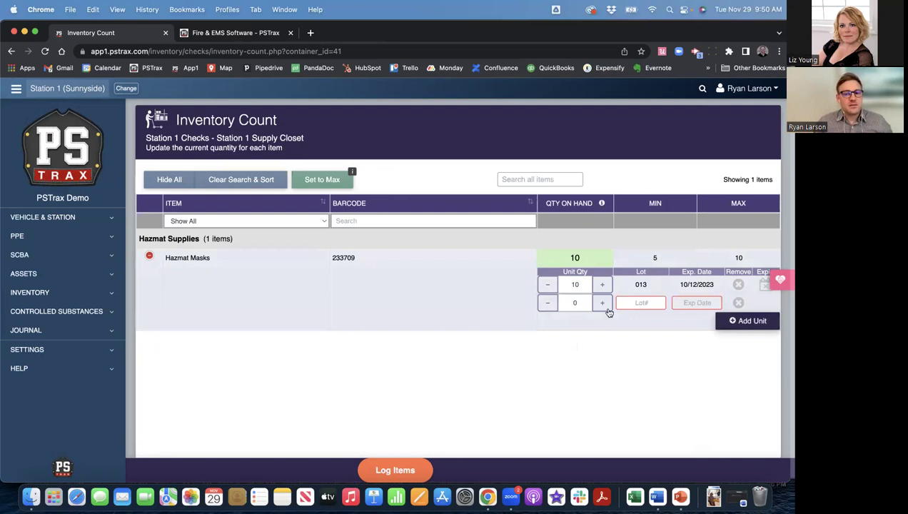
pyautogui.write('1')
pyautogui.click(645, 303)
pyautogui.write('200')
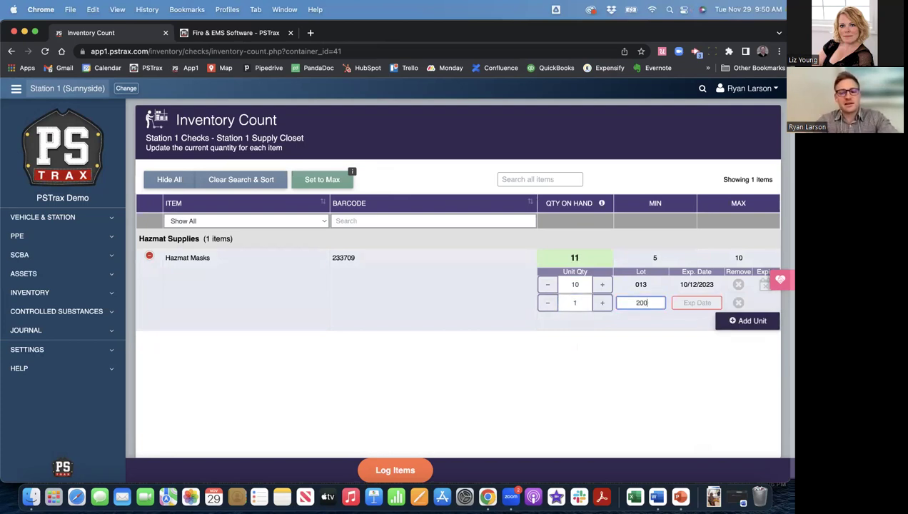
pyautogui.click(697, 303)
pyautogui.click(713, 321)
pyautogui.click(715, 322)
pyautogui.click(715, 323)
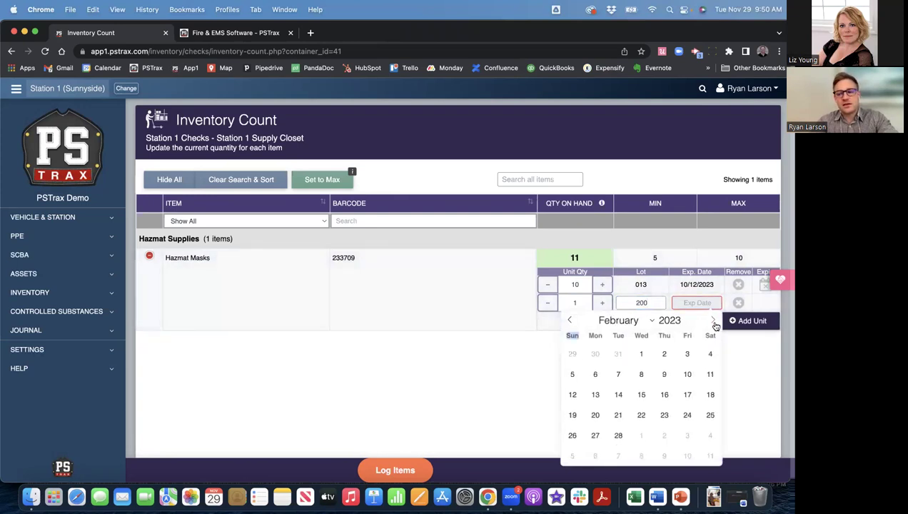
pyautogui.click(641, 394)
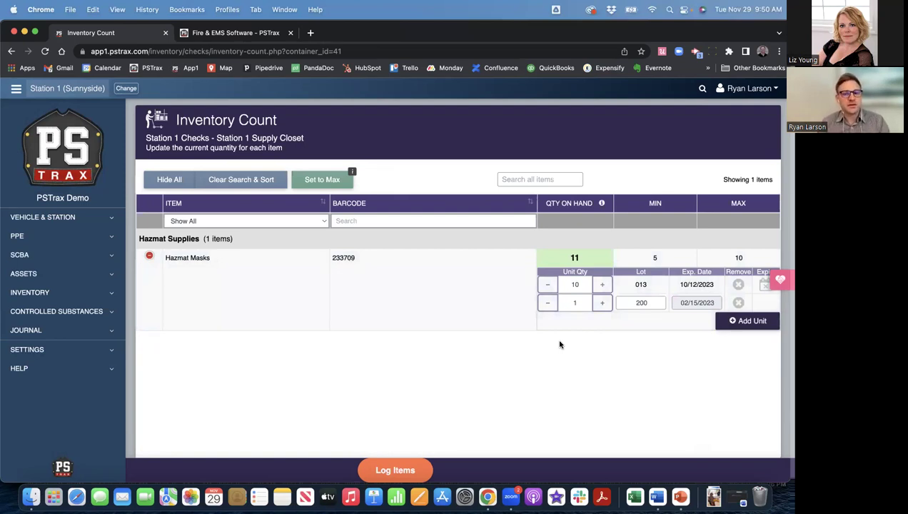
pyautogui.click(404, 471)
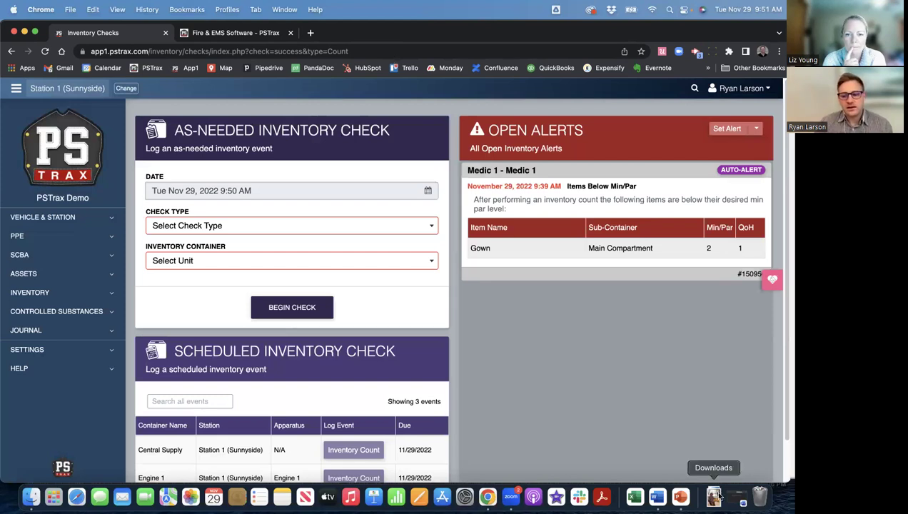
# Step: Switch to the PowerPoint webinar presentation and start the slide show from the Upcoming Events slide
pyautogui.click(679, 497)
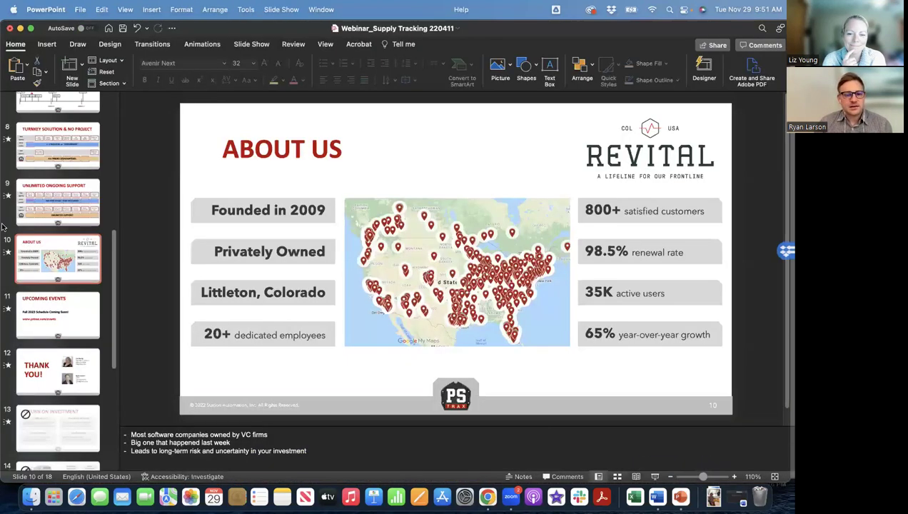
pyautogui.click(59, 324)
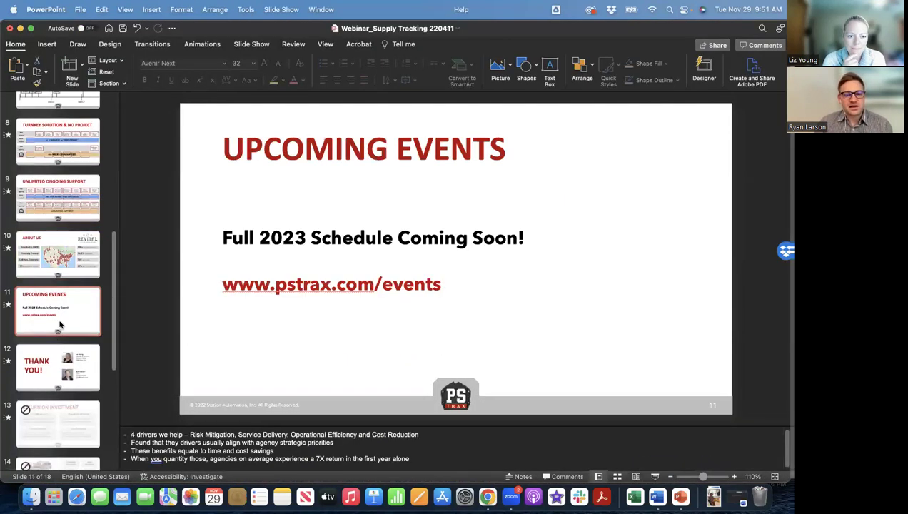
pyautogui.click(654, 476)
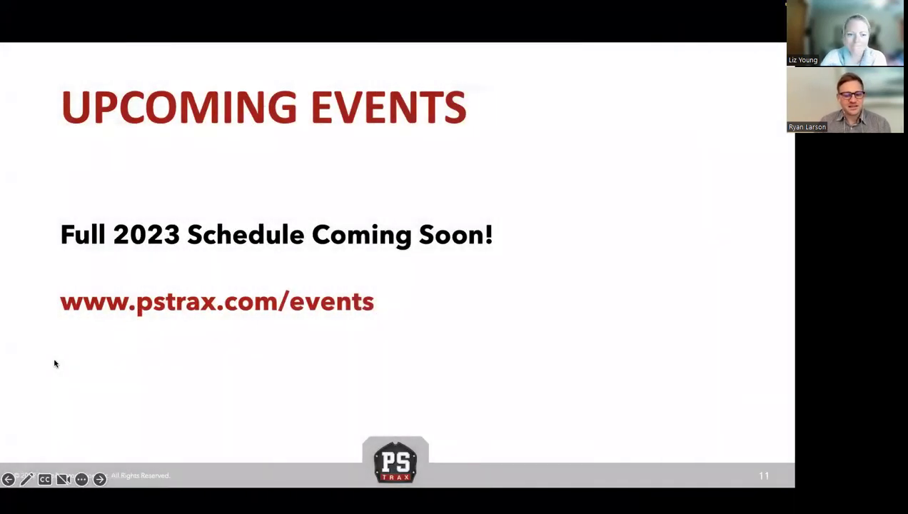